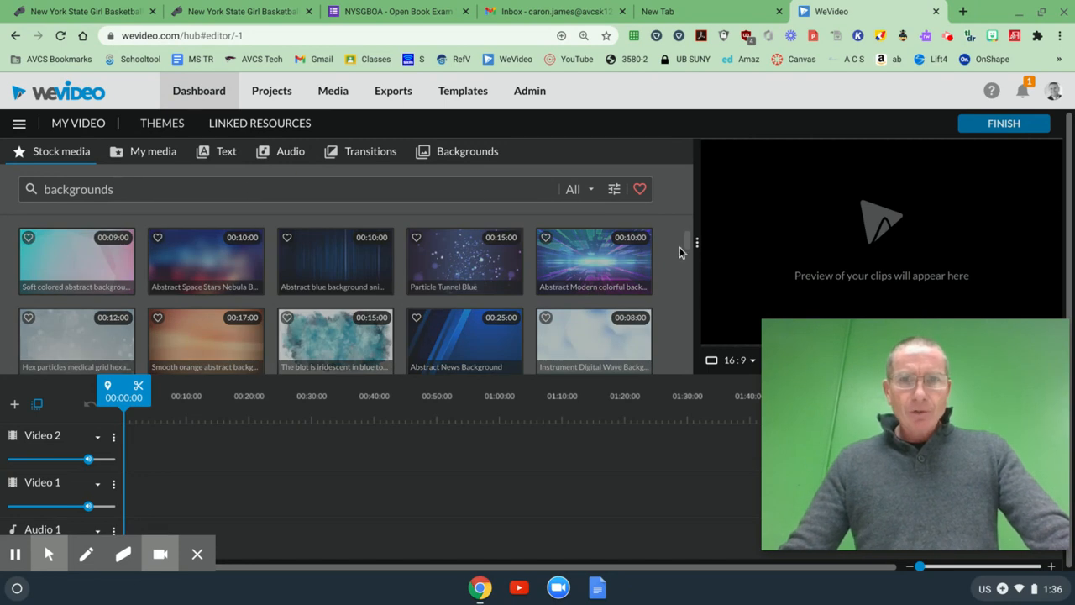
Step: Look over the built-in Backgrounds collection and return to the stock media library
drag(686, 245, 683, 208)
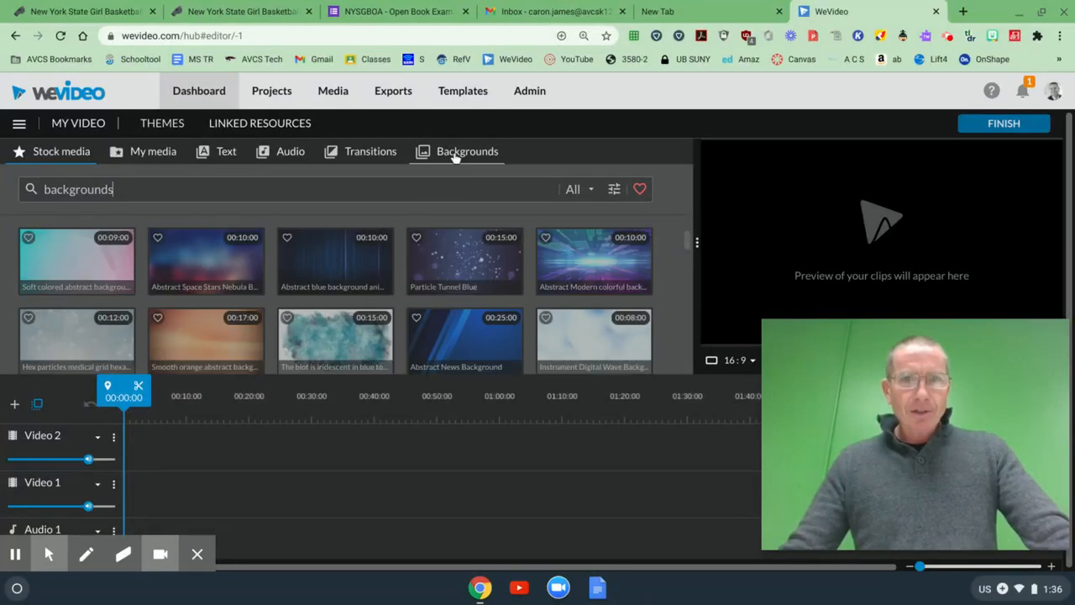
click(455, 158)
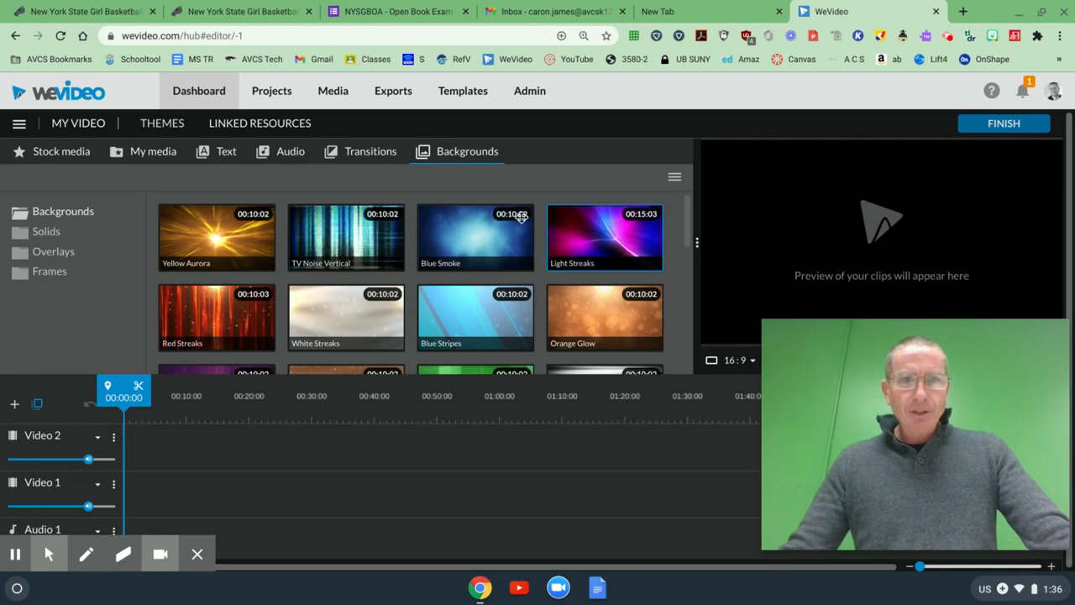
click(63, 156)
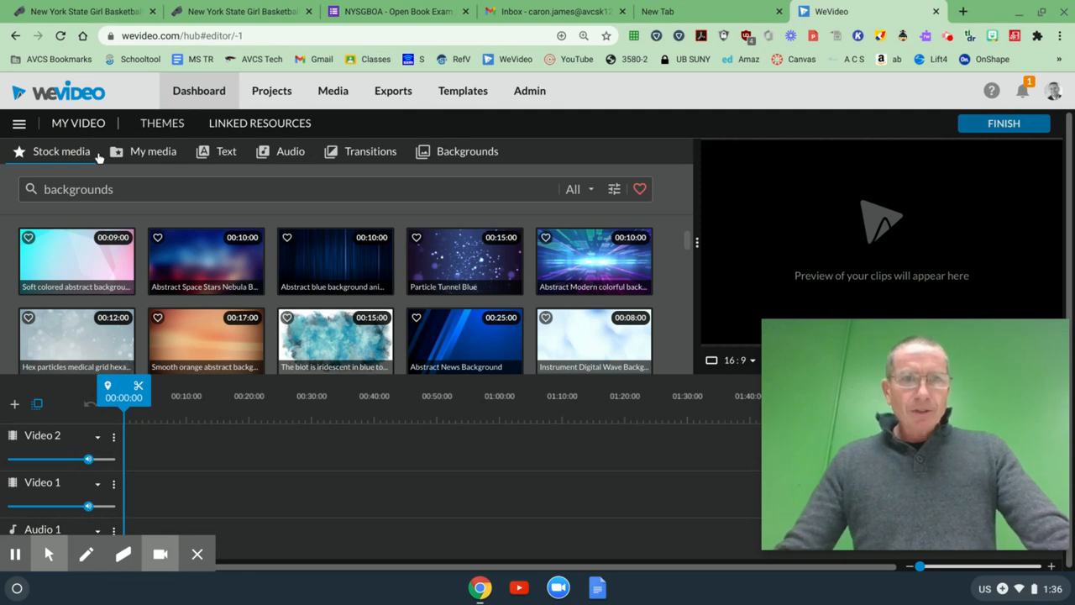
Step: Filter the stock media results for backgrounds by Videos, Images and Audio in turn, and reset the filter to All
click(591, 190)
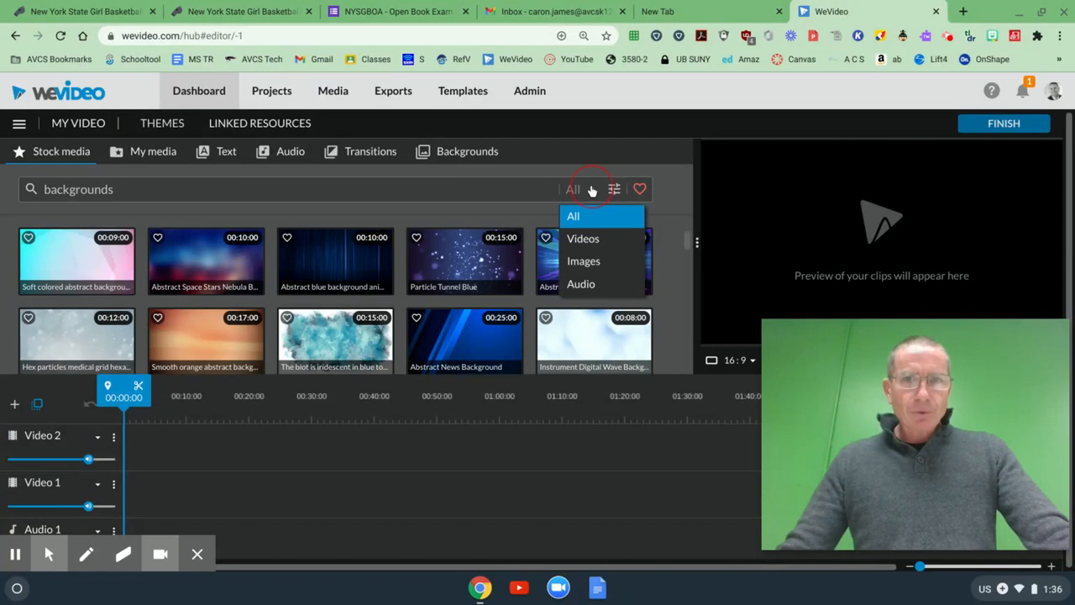
click(592, 238)
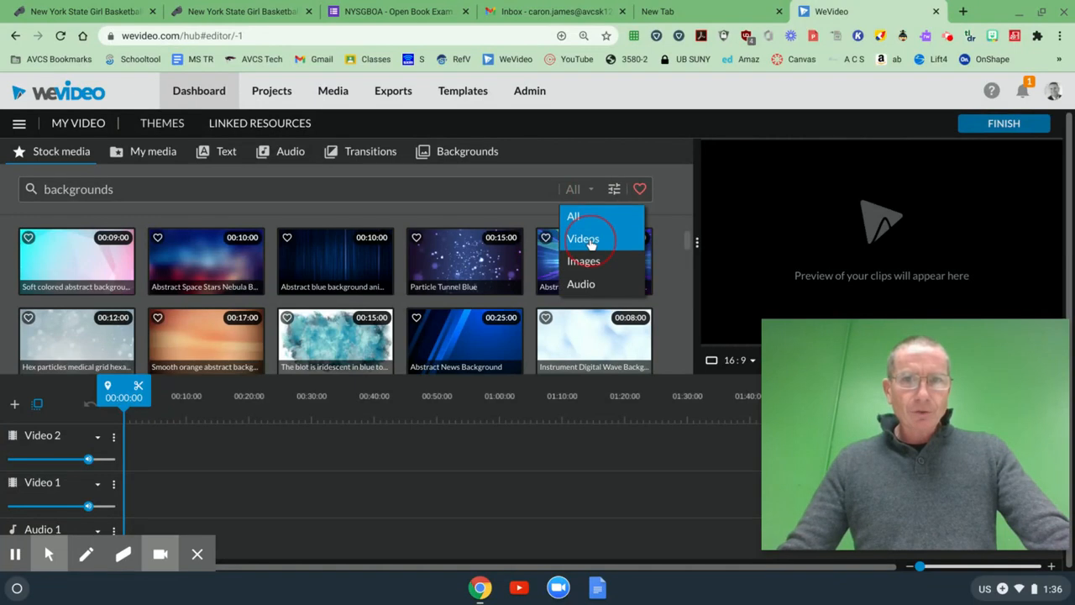
click(592, 191)
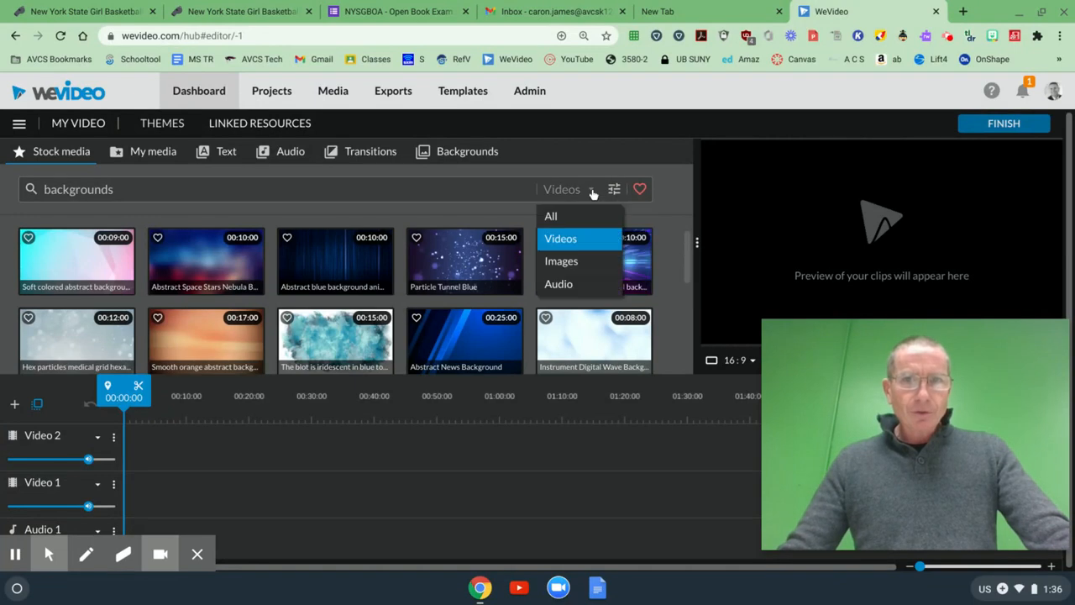
click(577, 262)
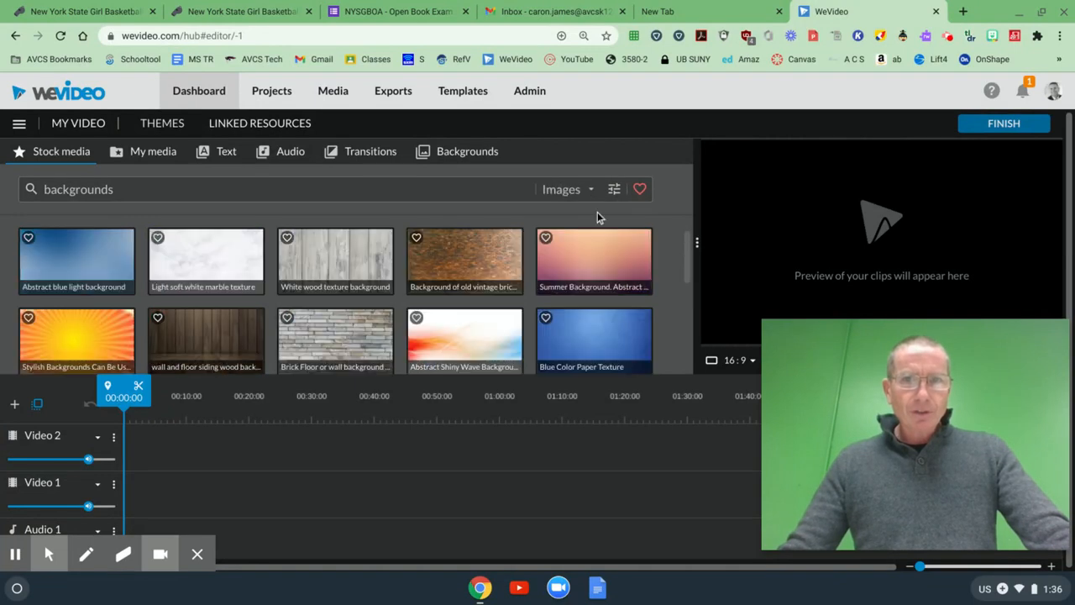
click(592, 193)
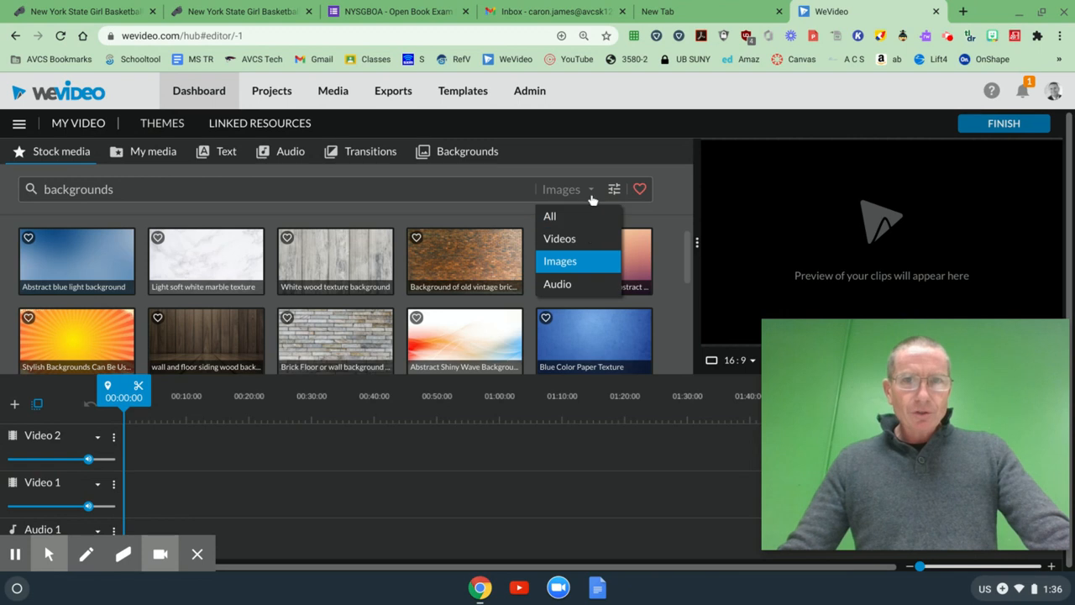
click(574, 284)
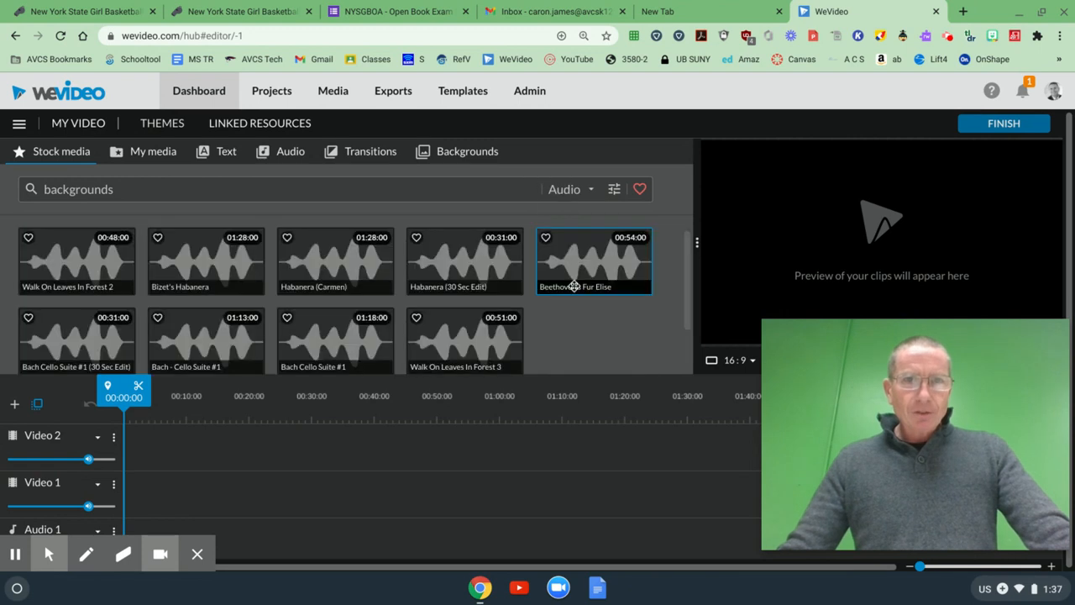
click(590, 192)
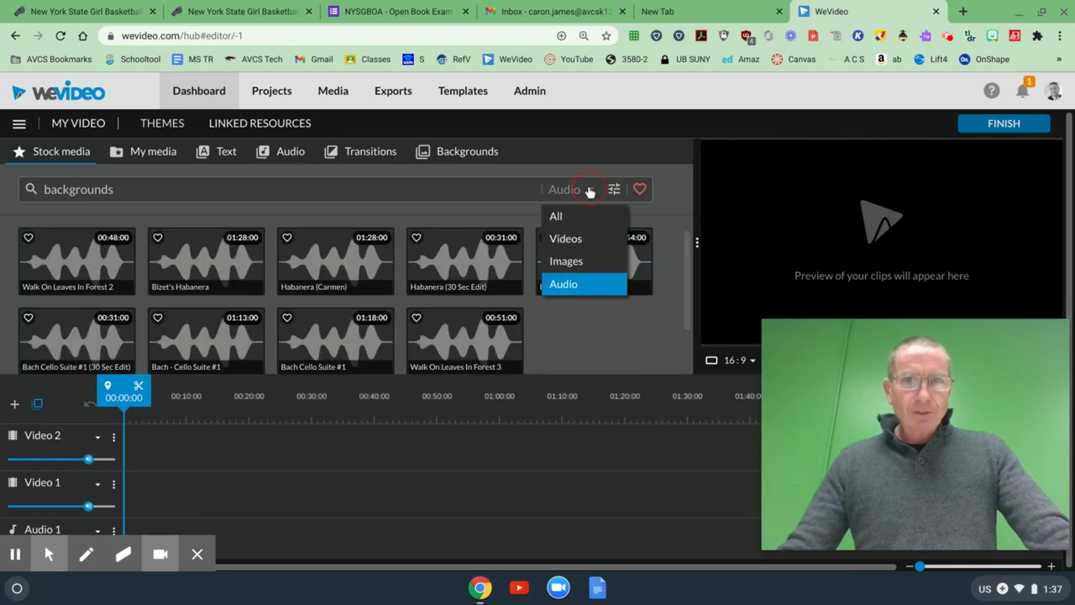
click(576, 217)
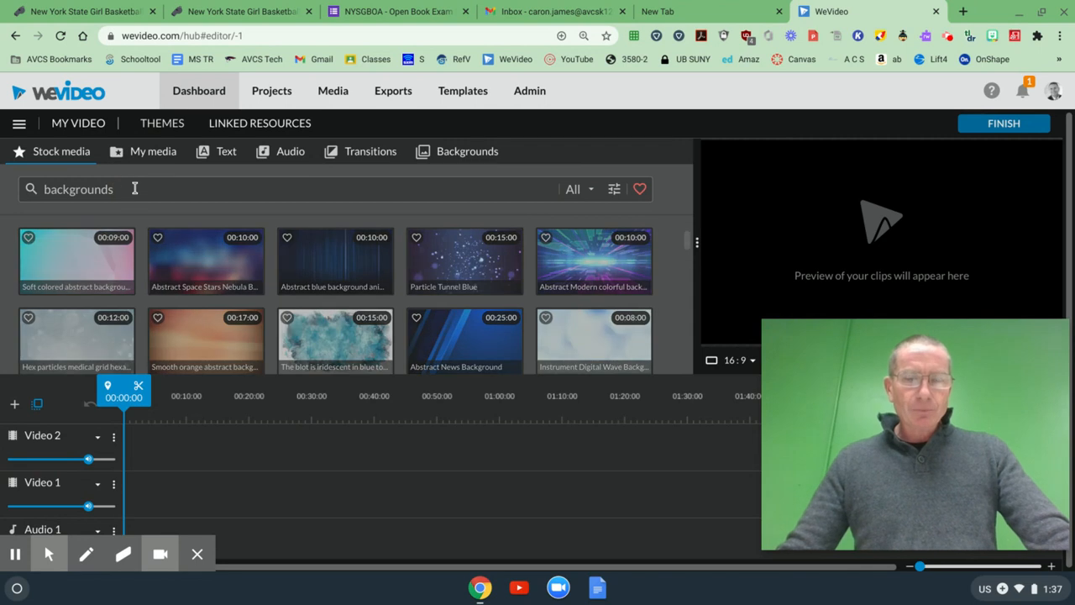
Step: Search the stock media library for mountains instead of backgrounds
click(108, 189)
drag(109, 189, 42, 191)
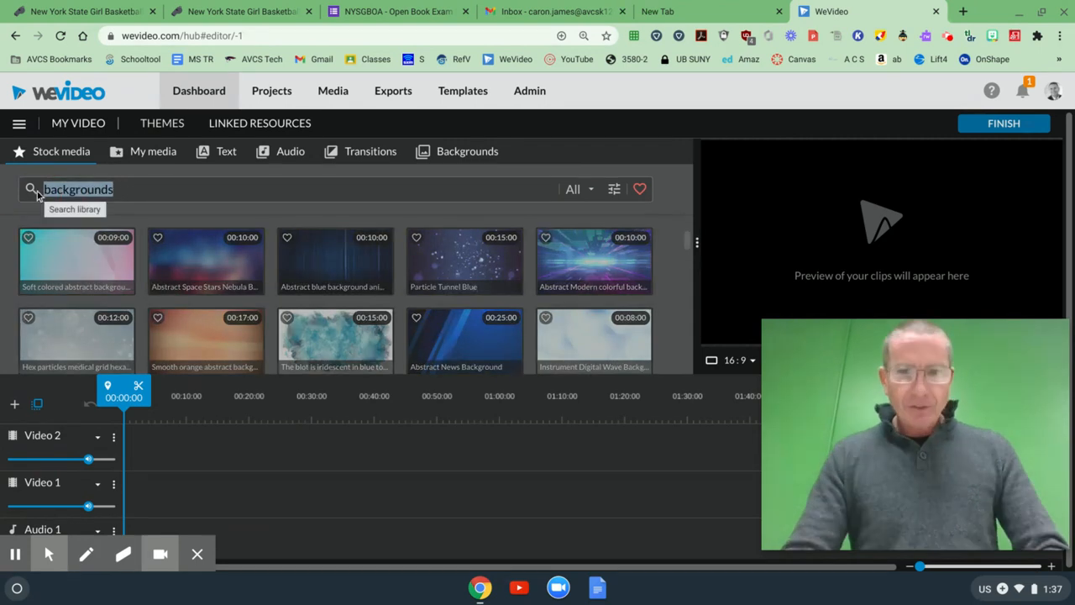
text(mountaind)
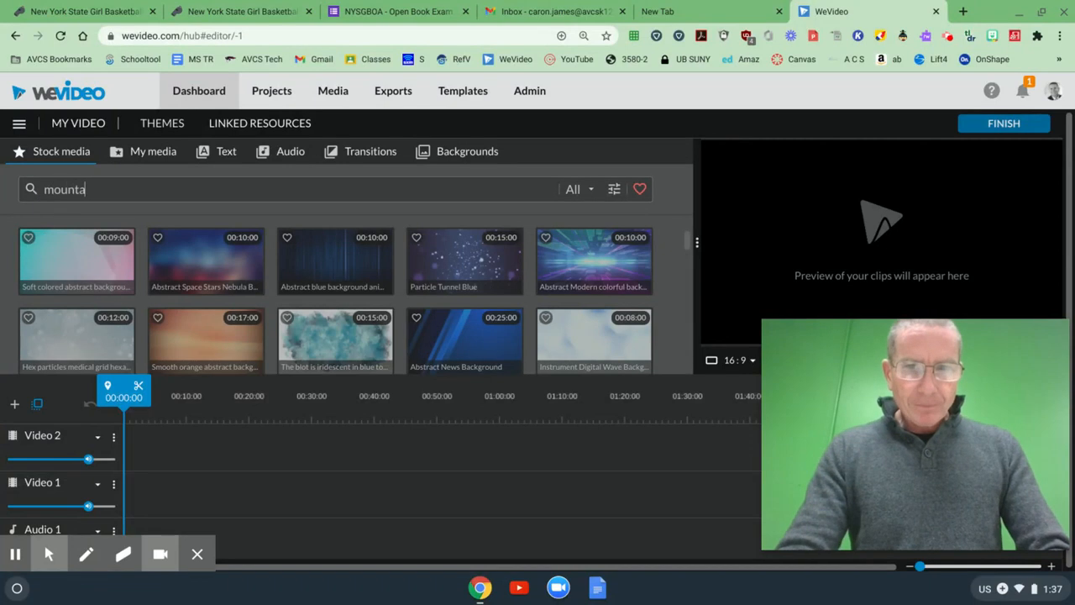
key(BackSpace)
text(s)
key(Return)
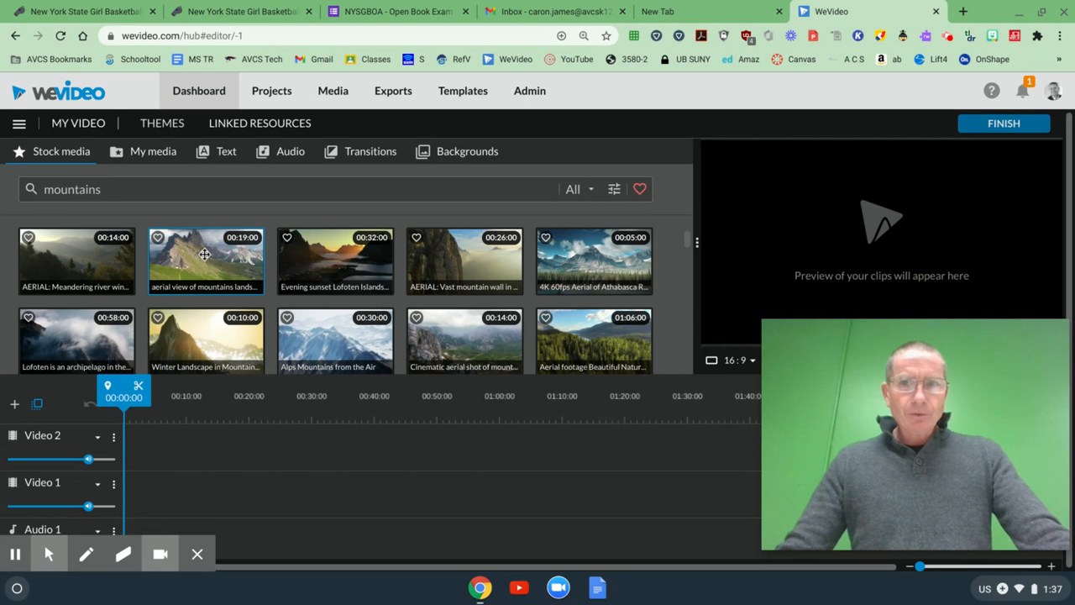
mouse_move(896, 334)
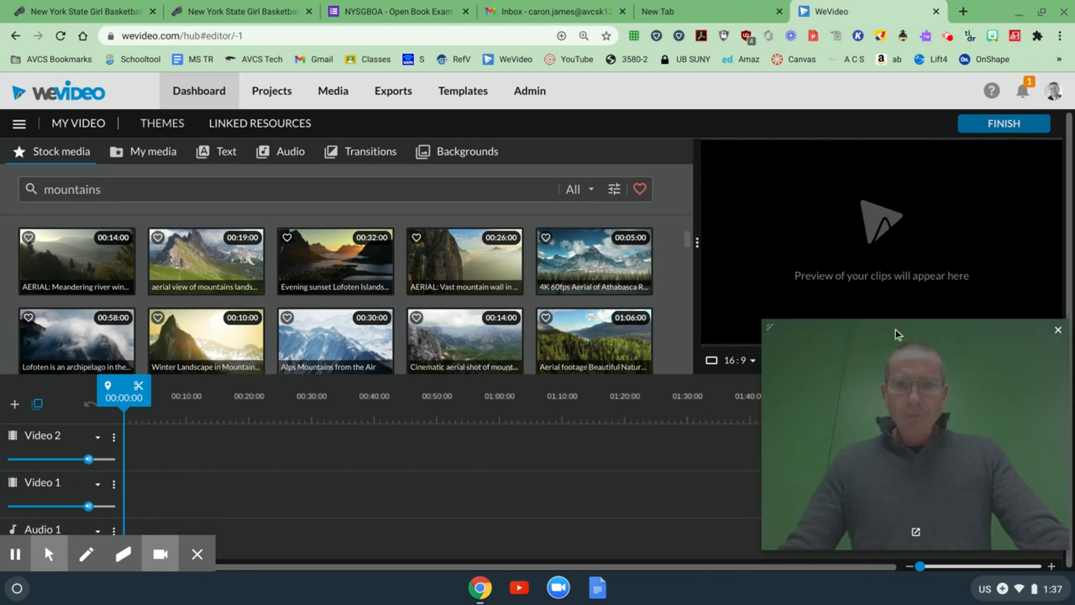
click(770, 325)
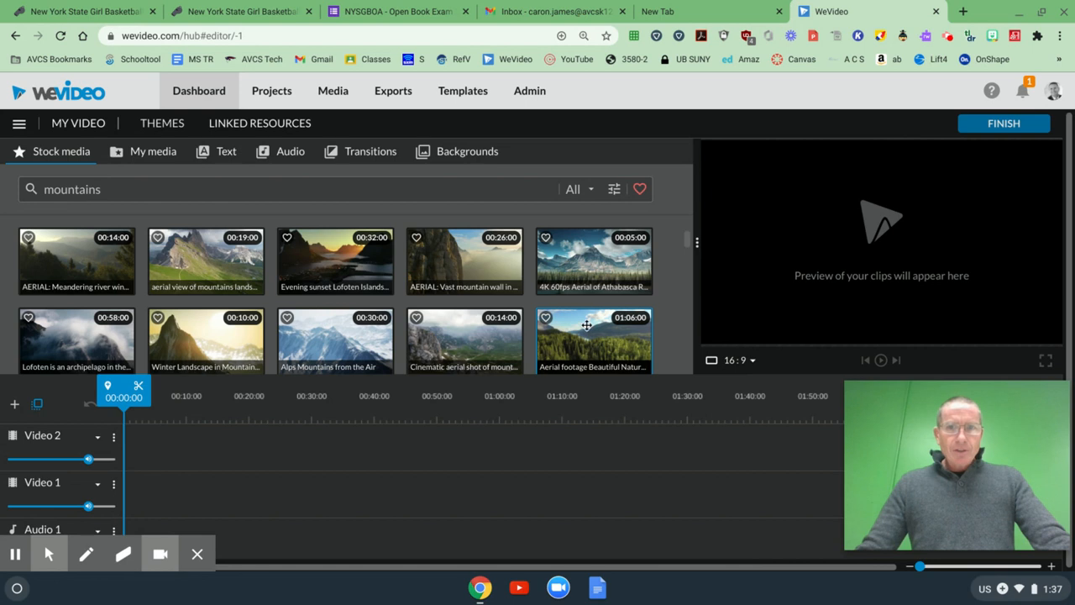
drag(694, 293, 671, 308)
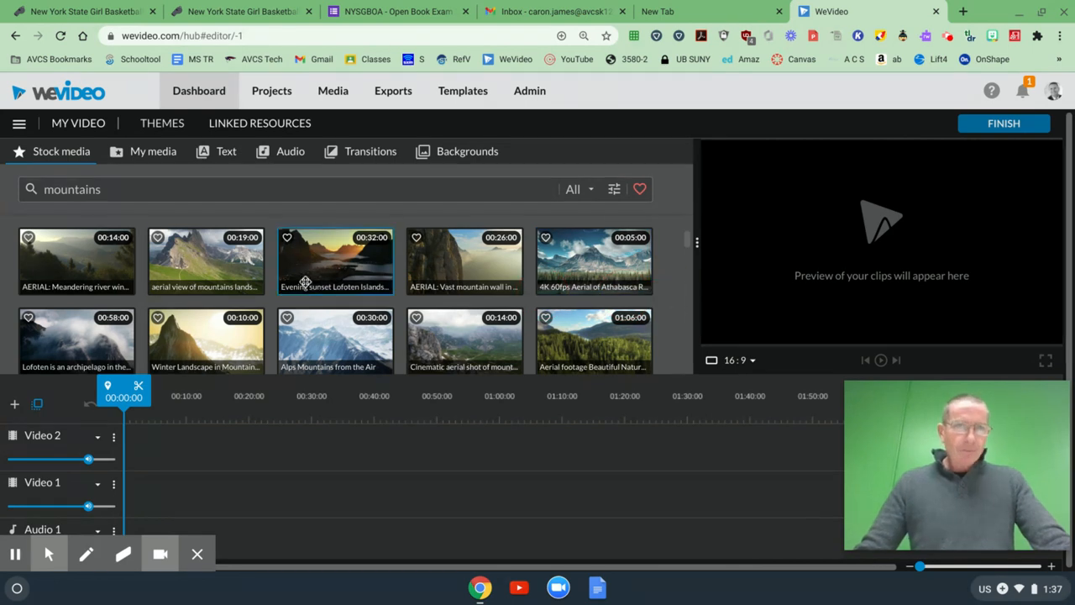
Step: Preview the aerial mountain landscape clip, the vast mountain wall clip and the 4K 60fps Athabasca aerial clip
click(200, 265)
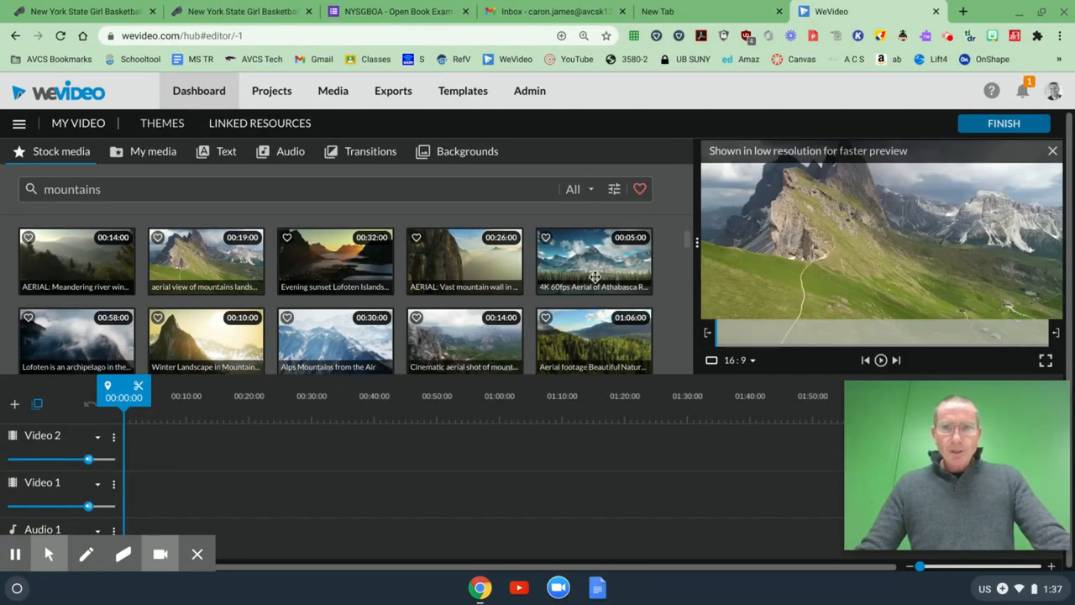
click(482, 267)
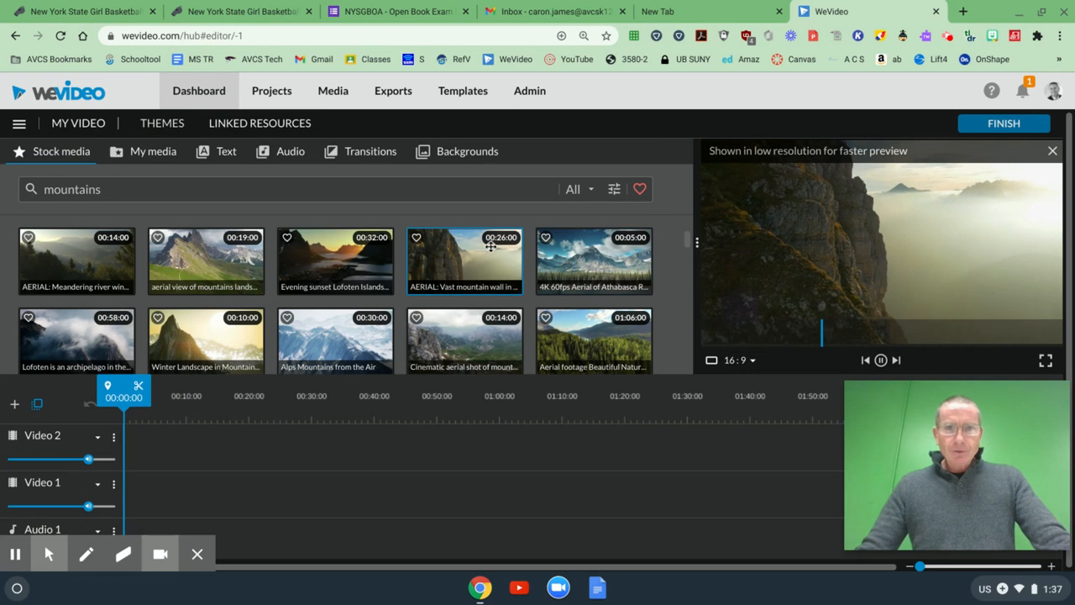
click(602, 252)
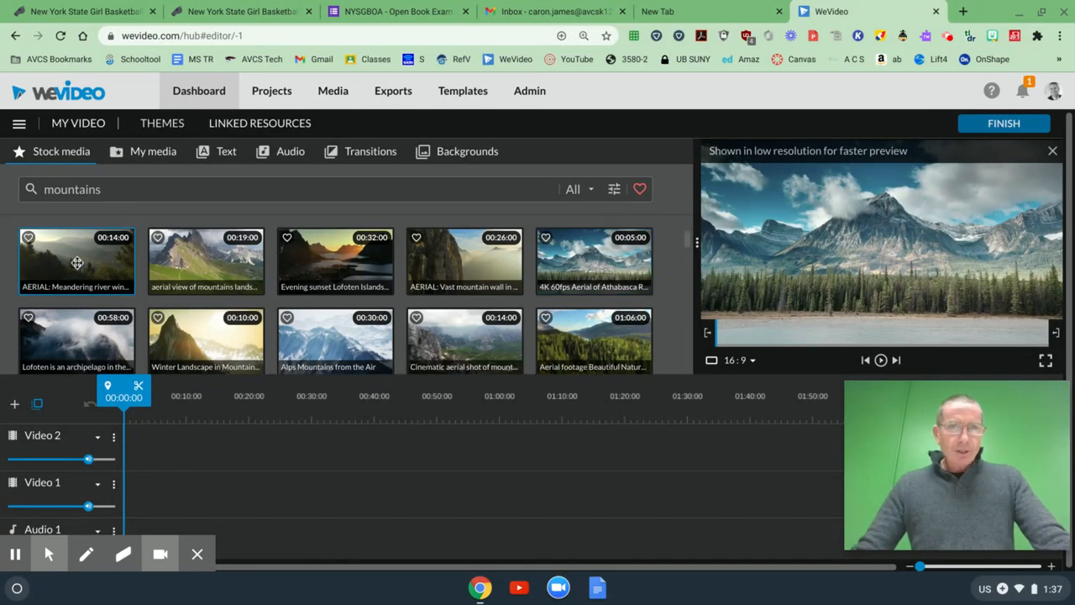
Step: Look through the clips and images stored in the personal media library down to its end
click(148, 157)
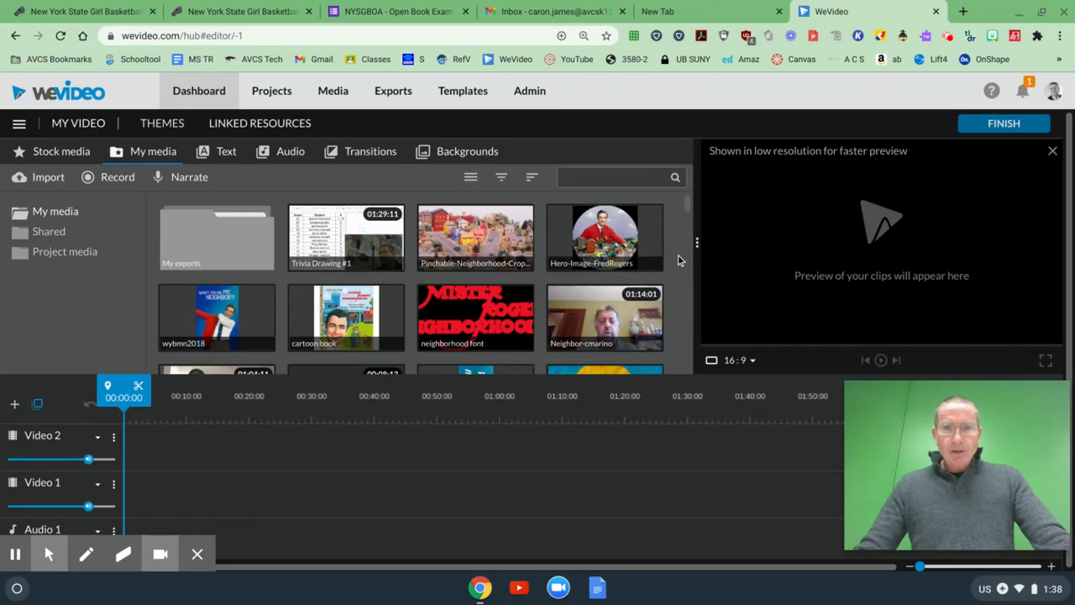
scroll(682, 251, down, 1)
scroll(682, 252, down, 10)
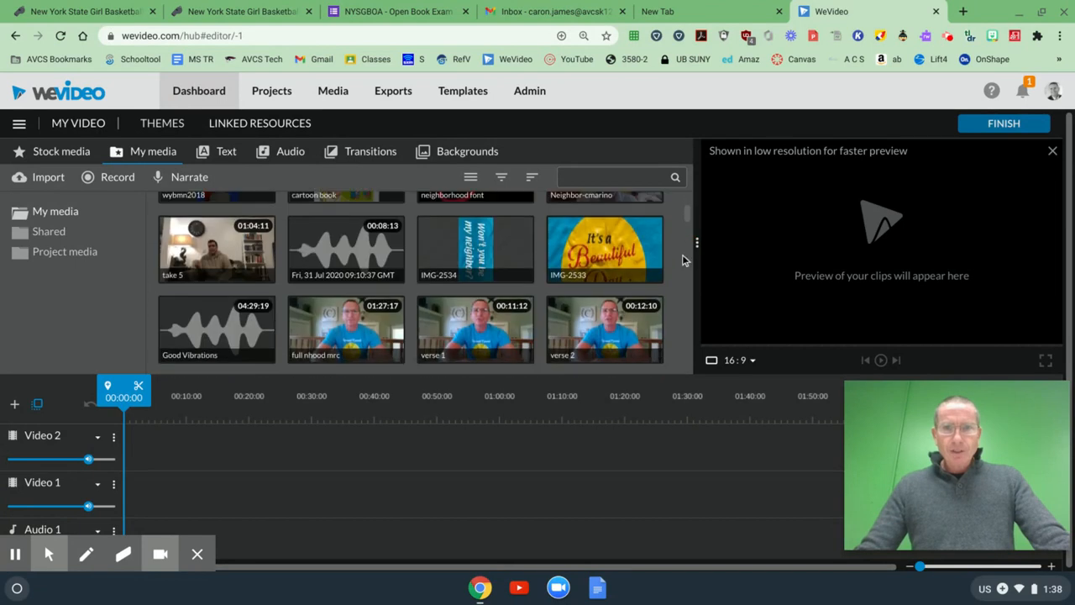
scroll(682, 261, down, 10)
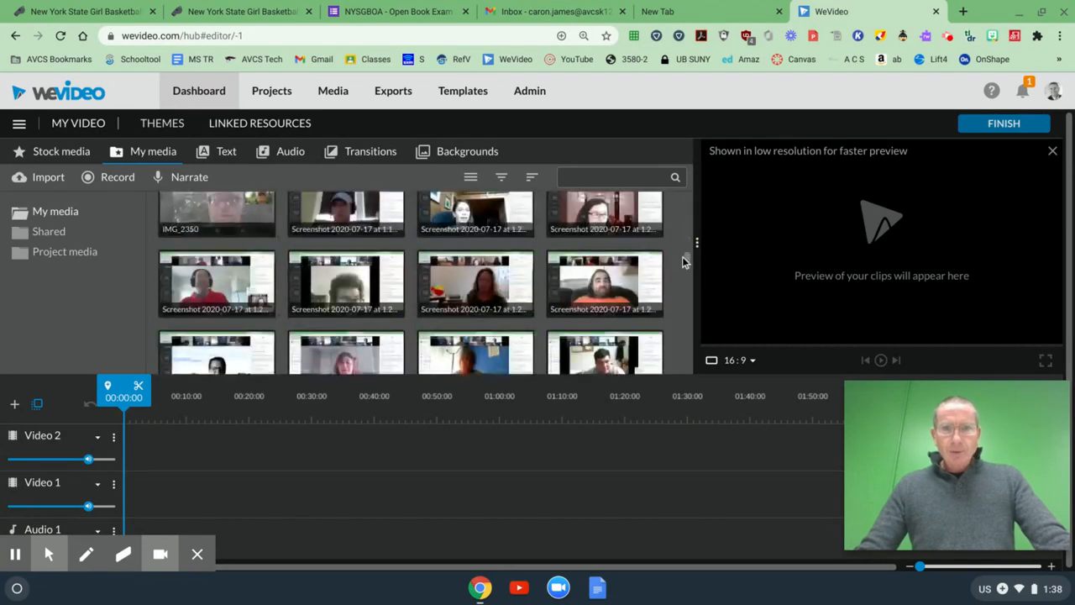
scroll(682, 261, down, 10)
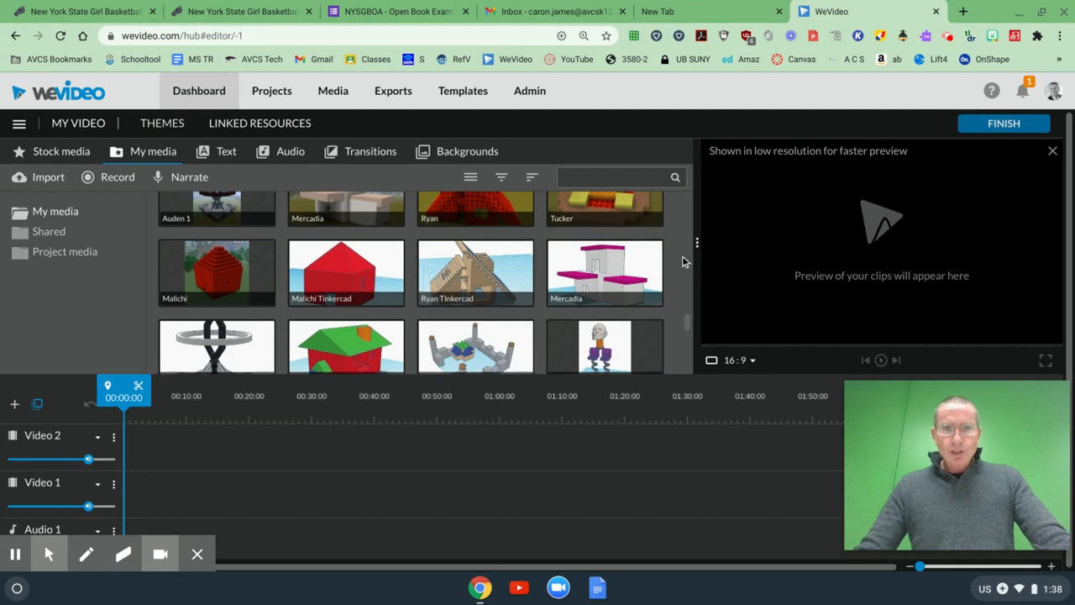
scroll(681, 261, down, 10)
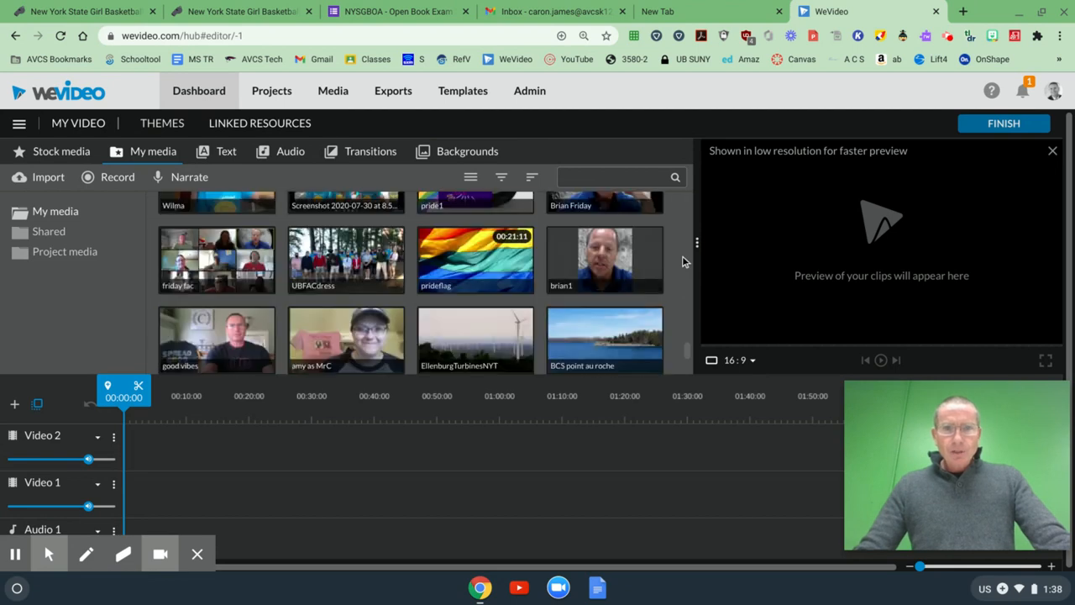
scroll(682, 256, down, 5)
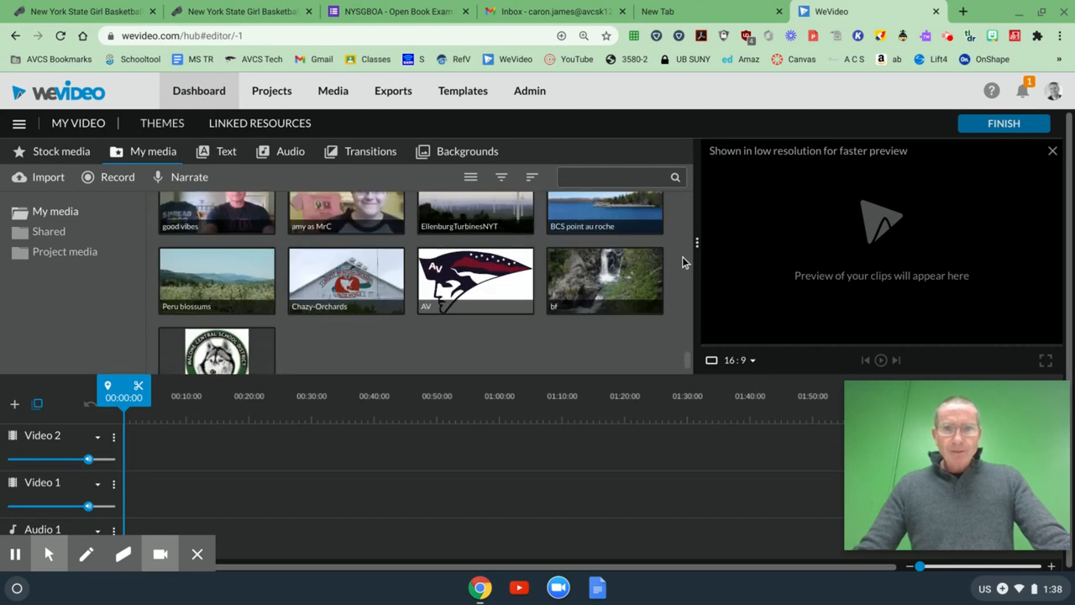
scroll(682, 256, up, 1)
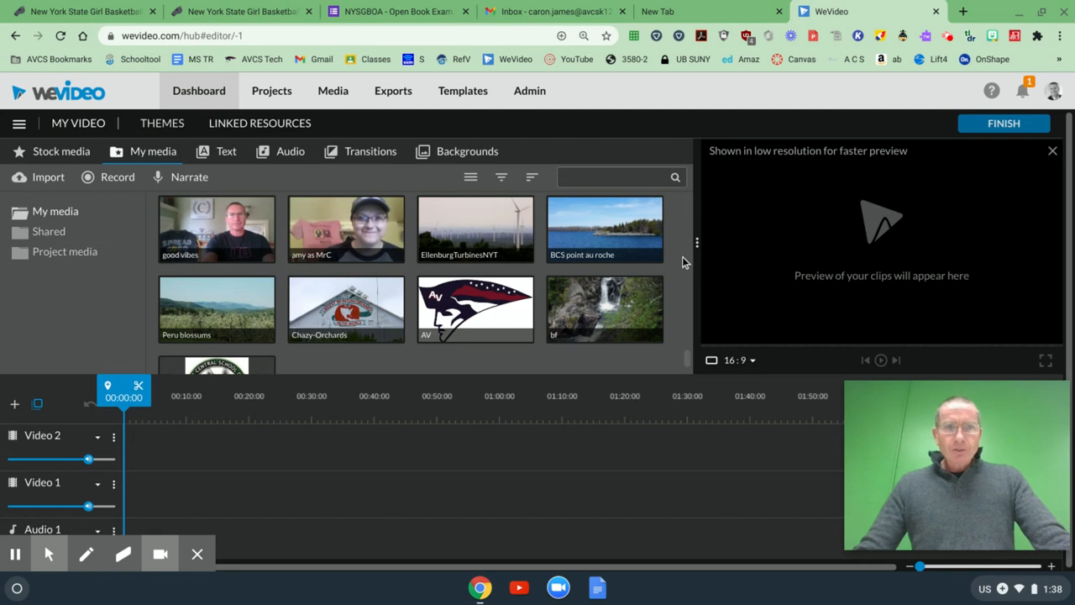
Step: Look at the media import options and the local Downloads files, and close both dialogs without importing anything
click(47, 182)
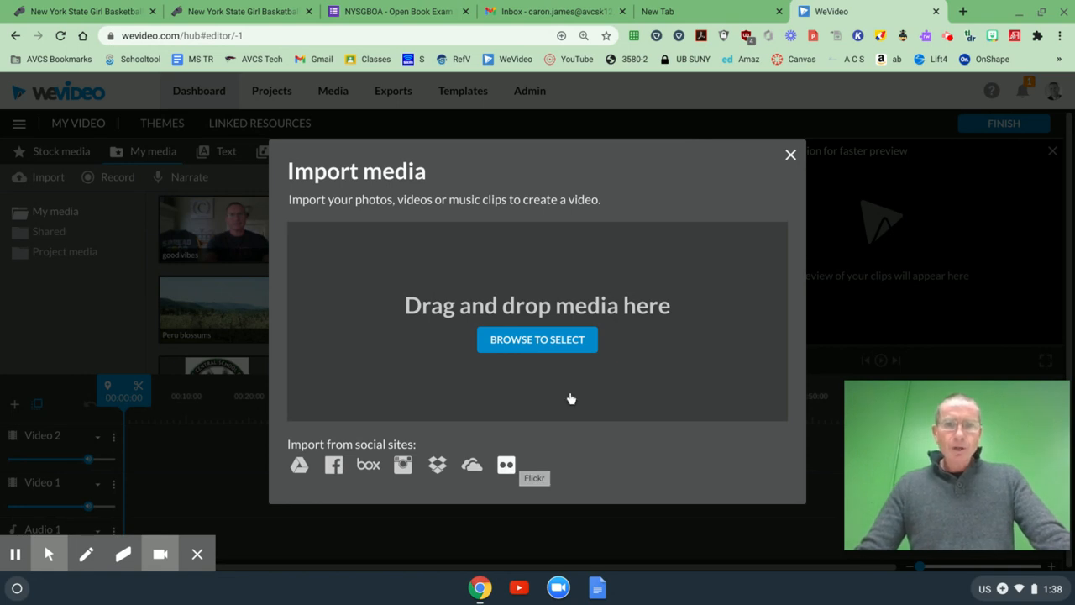
click(545, 344)
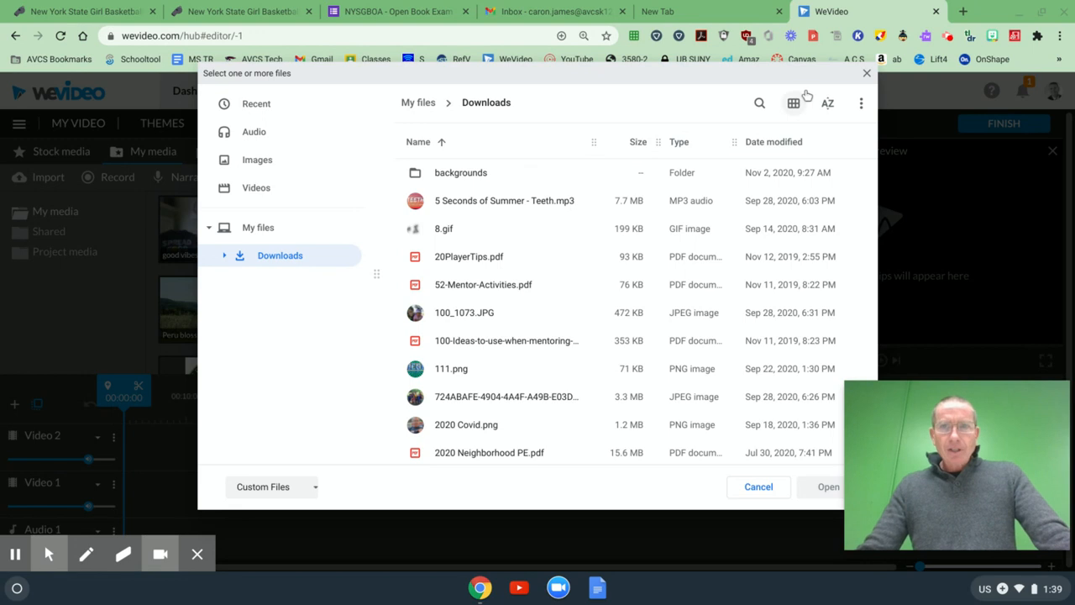
click(867, 73)
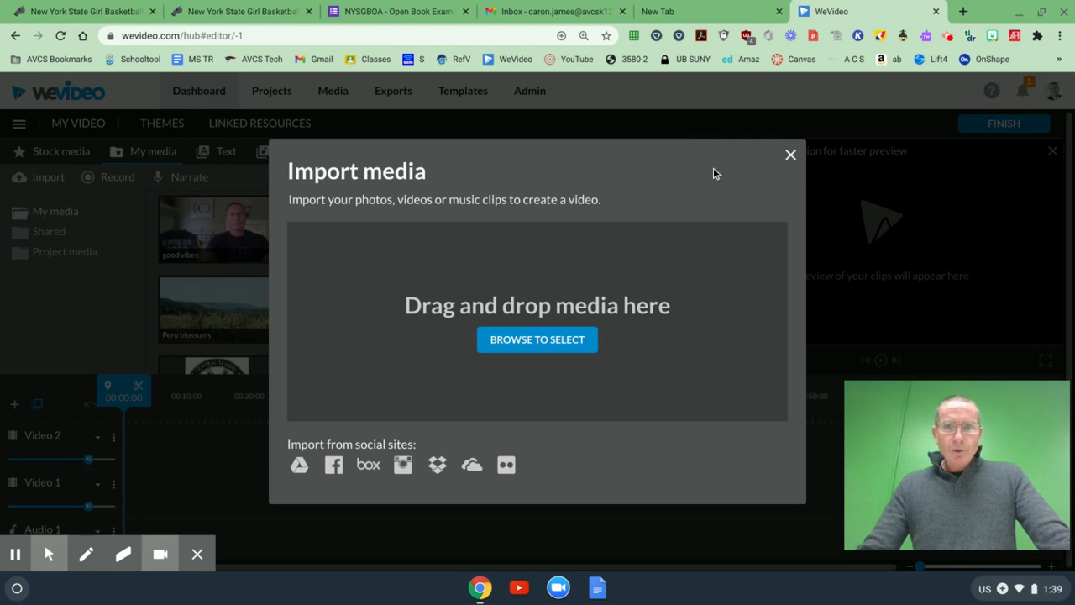
click(789, 157)
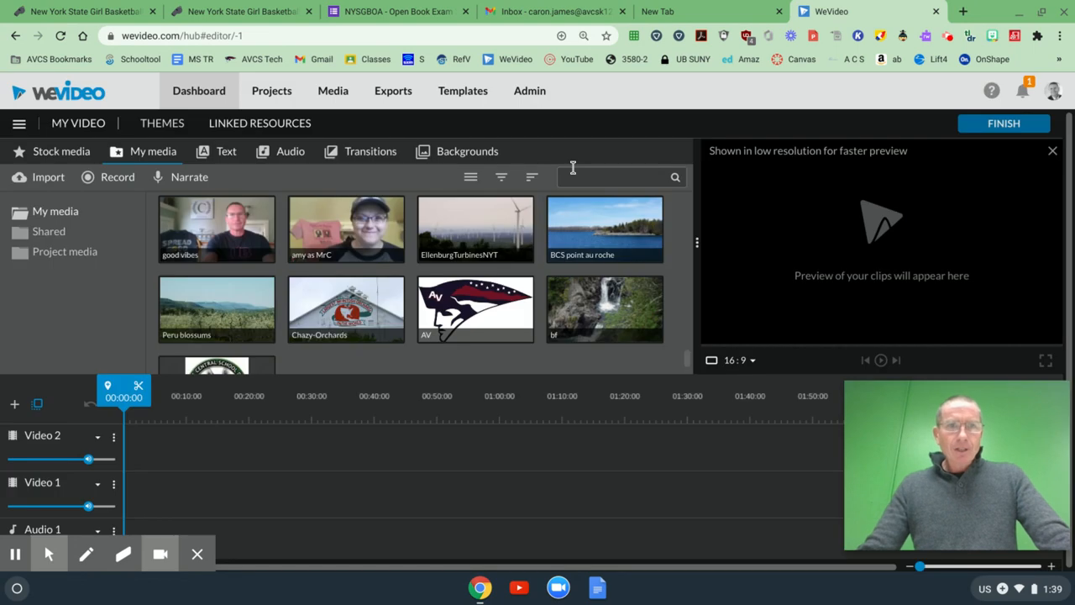
Step: Browse the Motion text titles, preview the Slide right title, and display the Static text styles
click(225, 152)
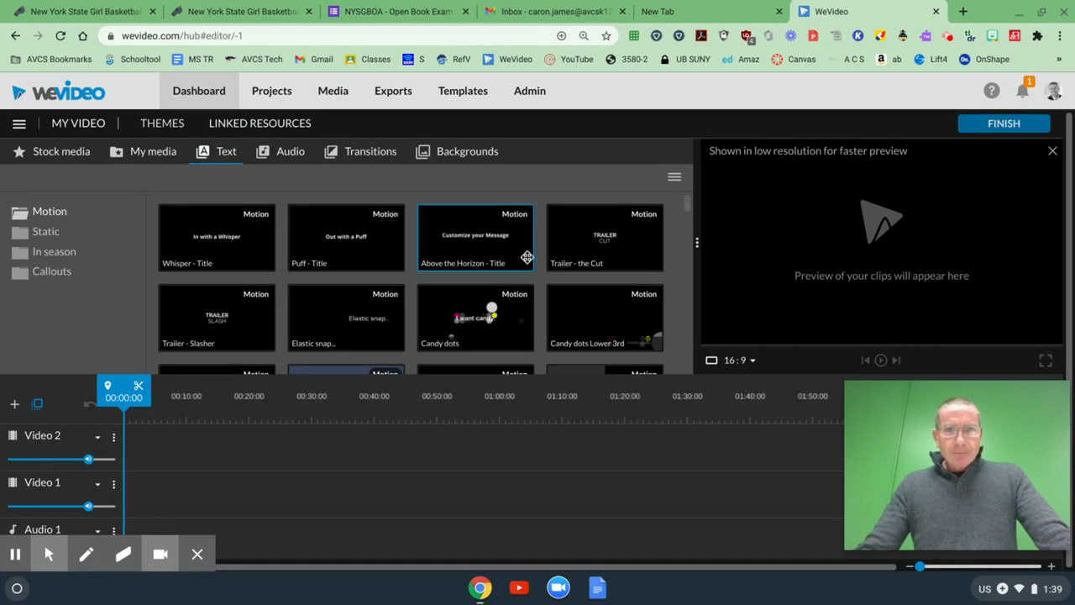
drag(686, 205, 683, 271)
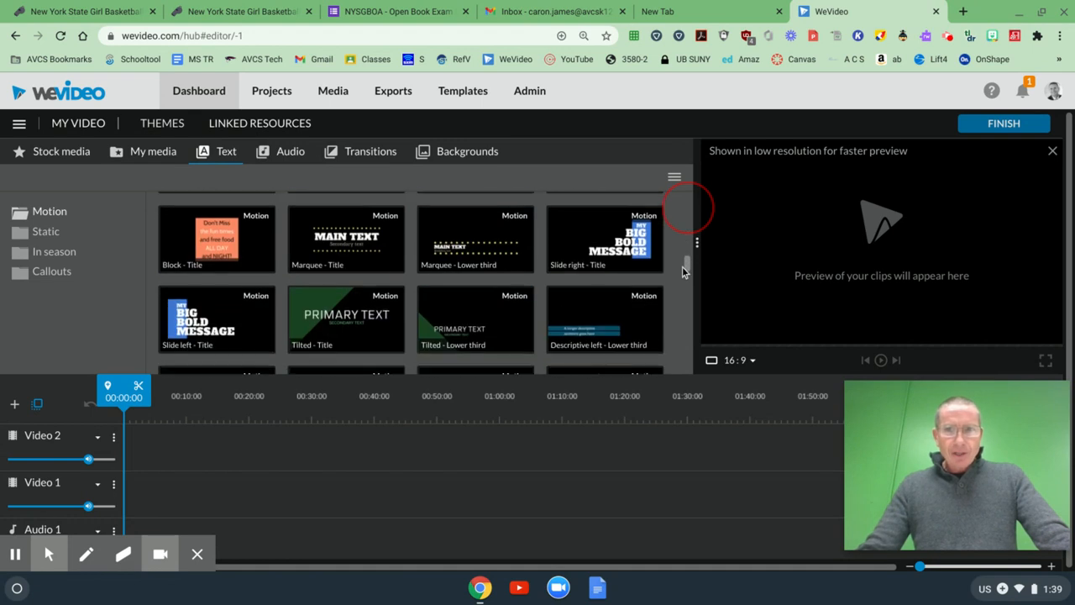
click(616, 240)
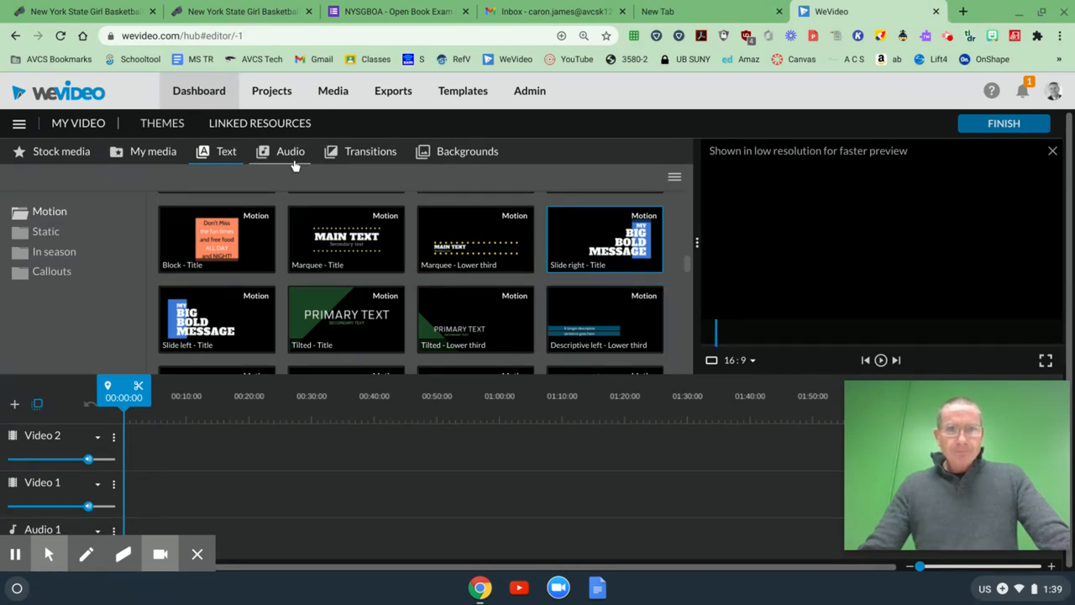
click(47, 232)
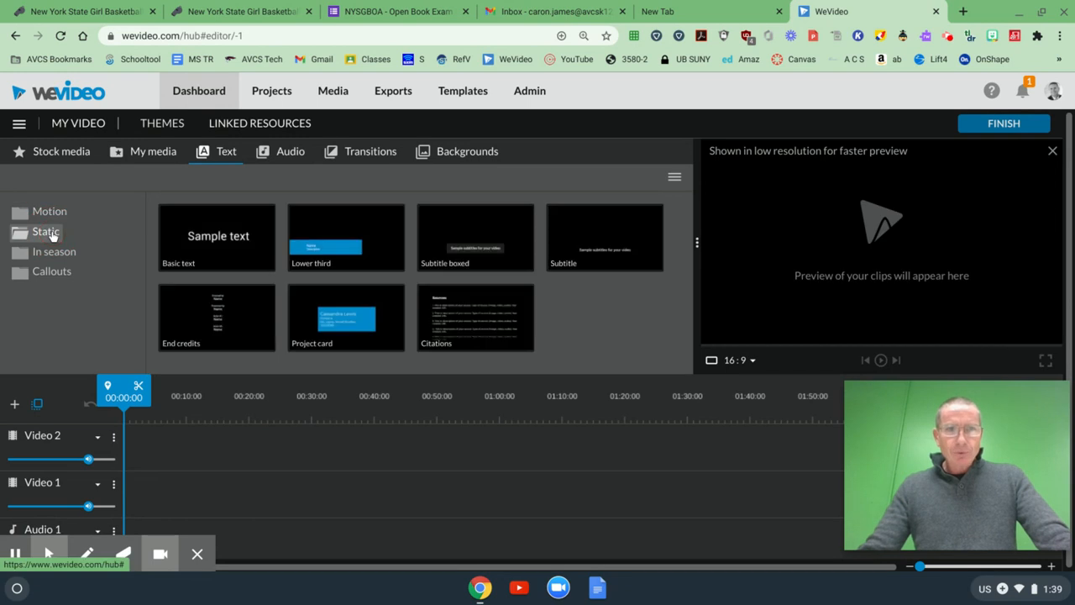
Step: Browse the In season titles and the Callouts, and return to the Motion titles
click(48, 255)
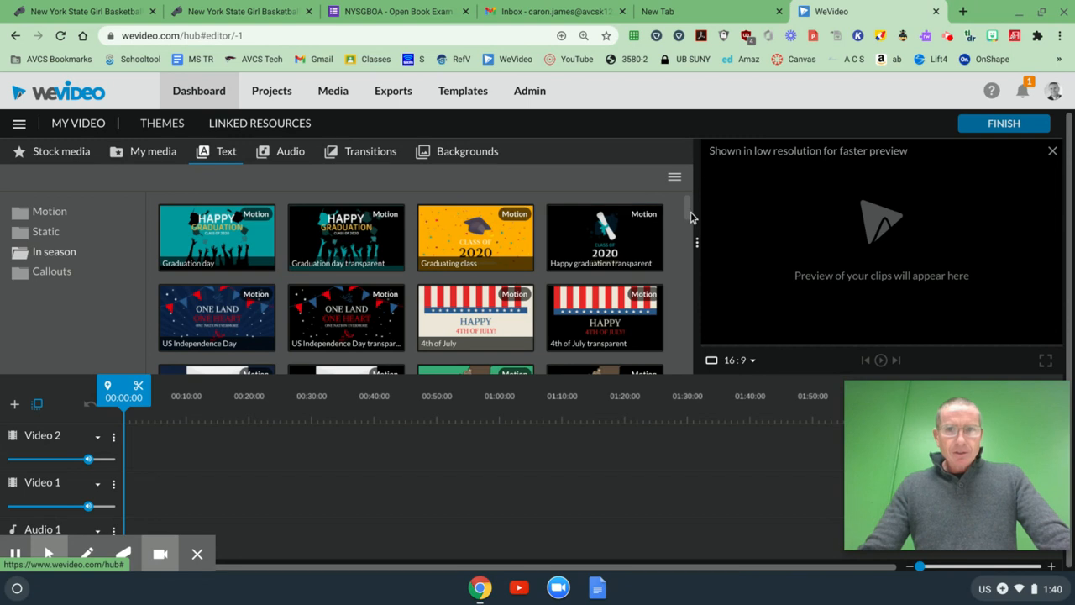
drag(686, 214, 676, 339)
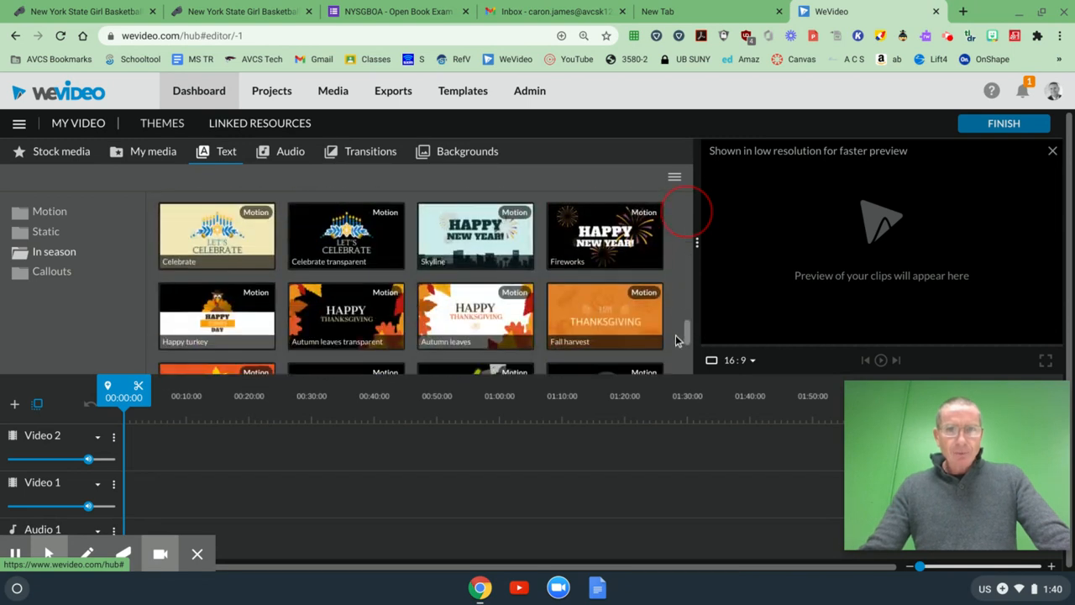
click(51, 274)
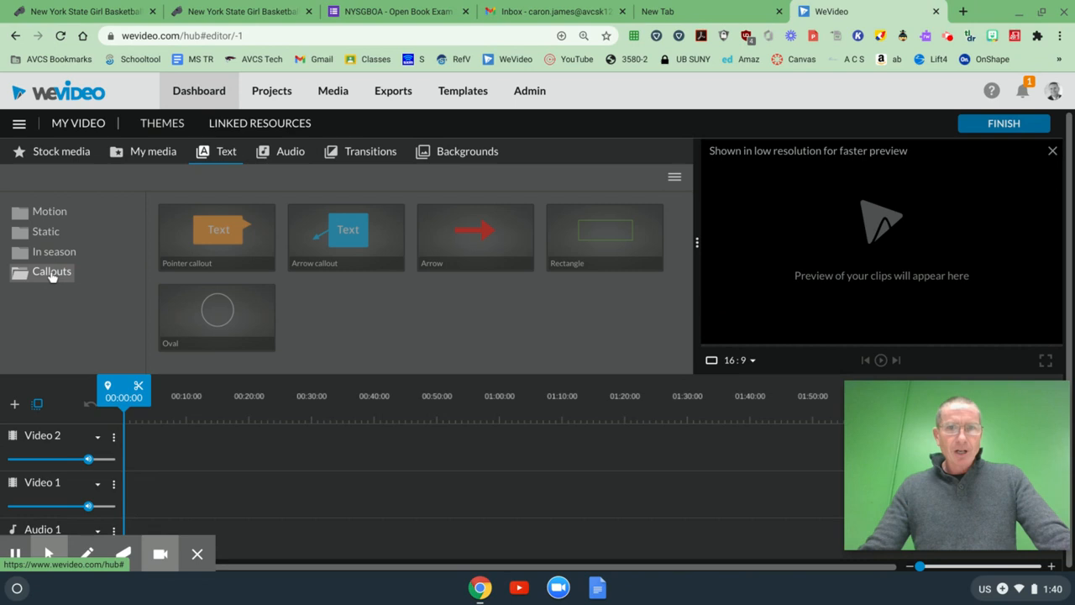
click(57, 217)
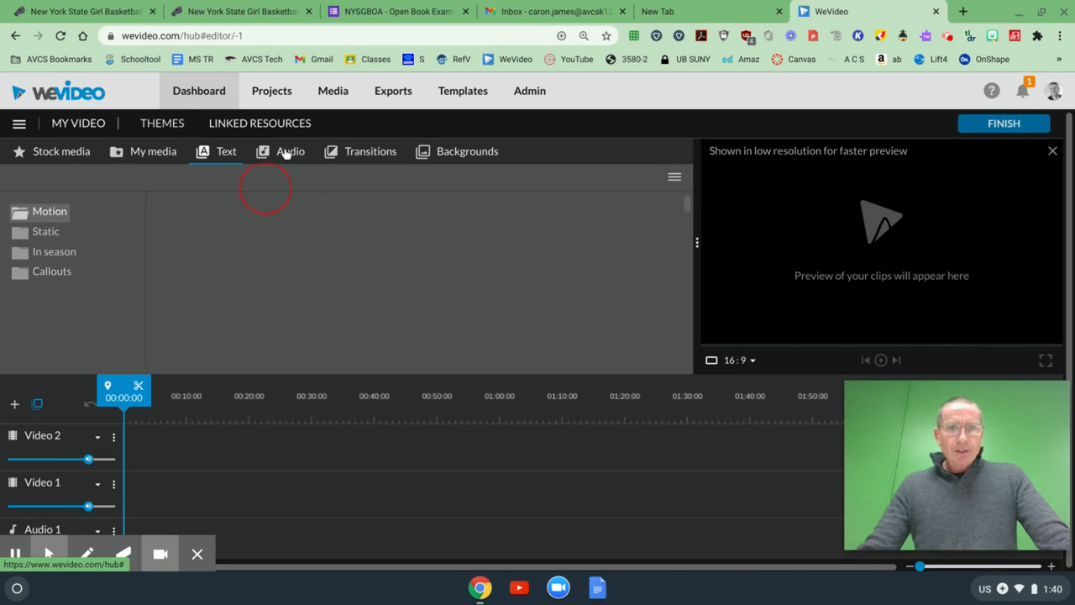
Step: Preview the free music tracks Inspiration, Pop, Hard Day, Inspired and Summer EDM, and stop playback
click(285, 154)
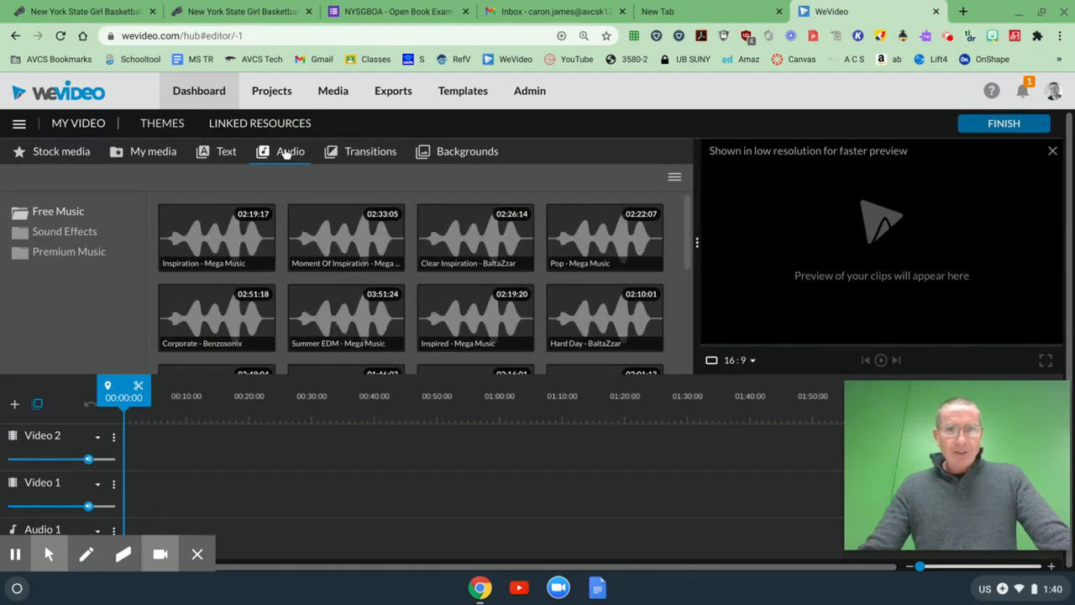
click(253, 231)
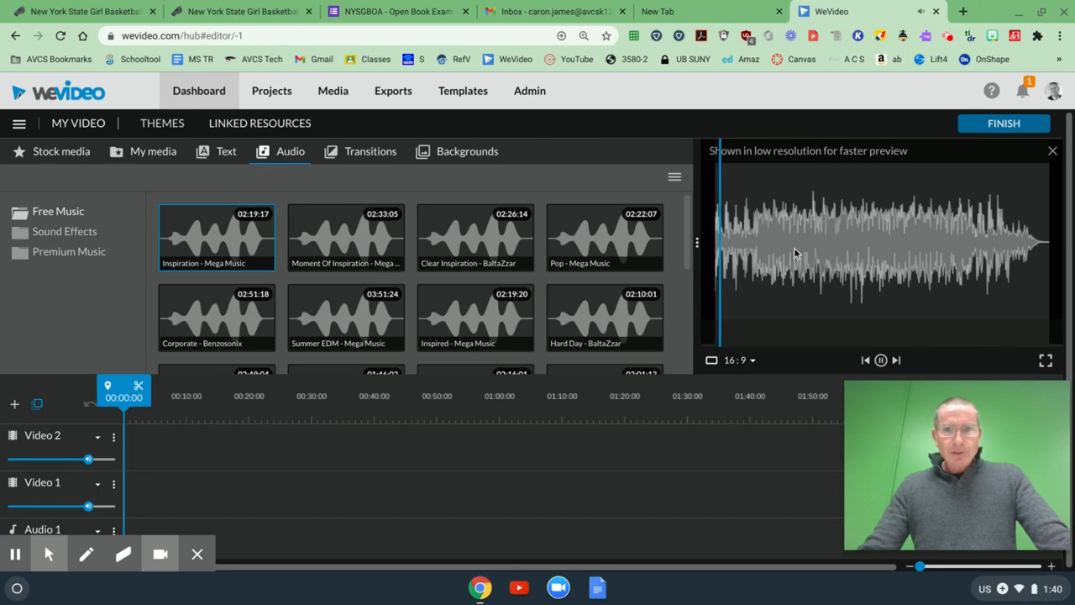
click(602, 252)
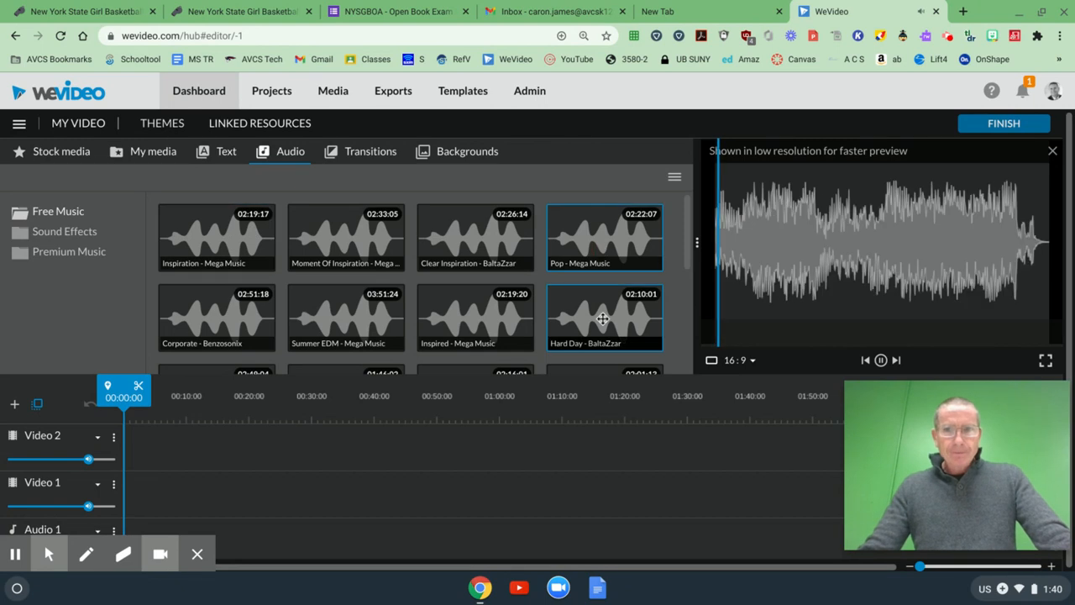
click(602, 318)
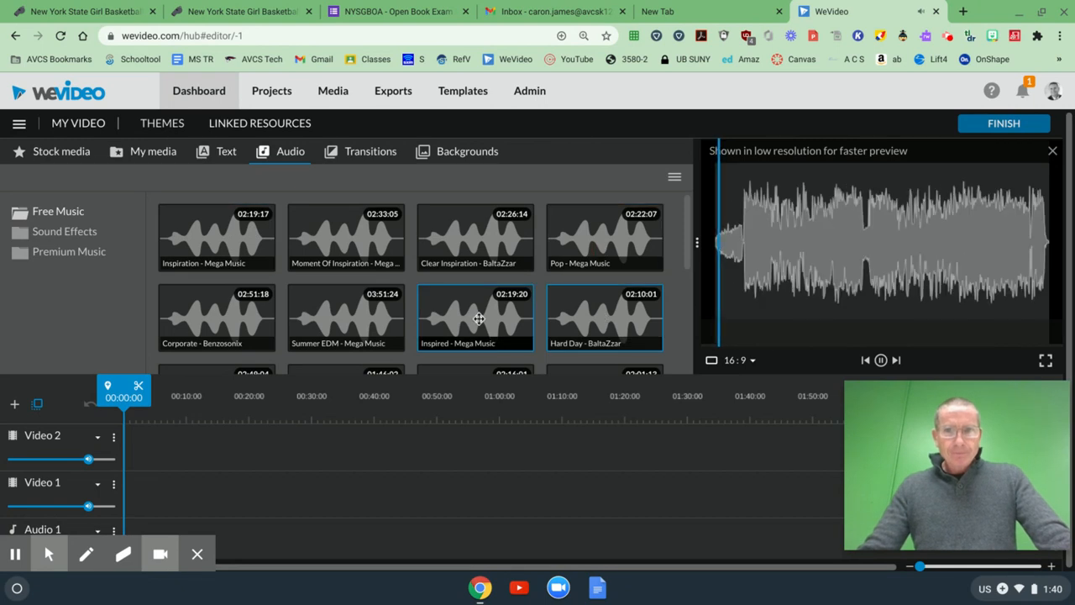
click(479, 318)
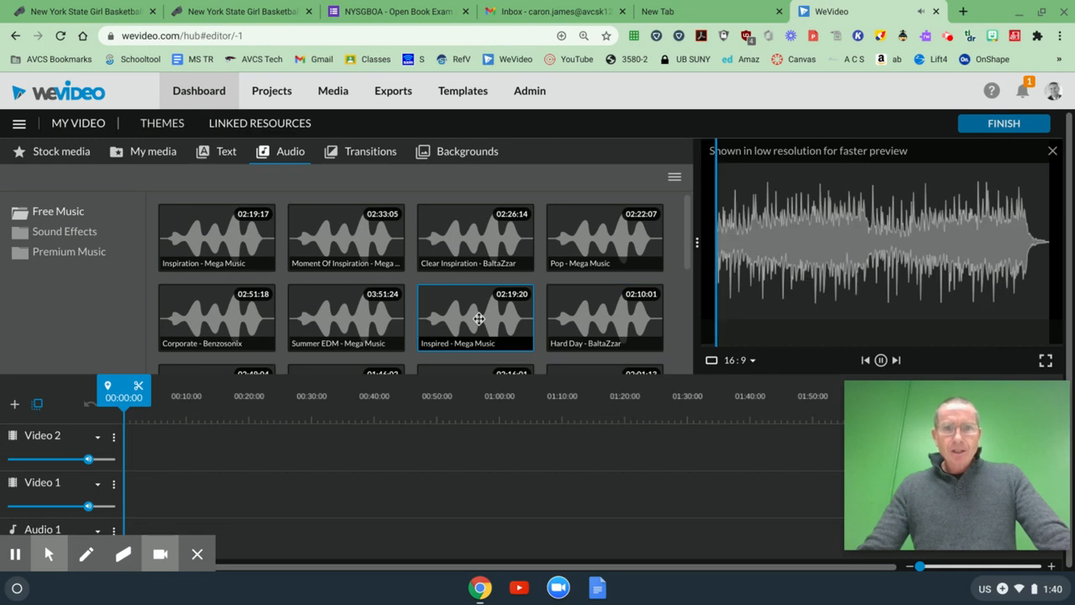
click(361, 323)
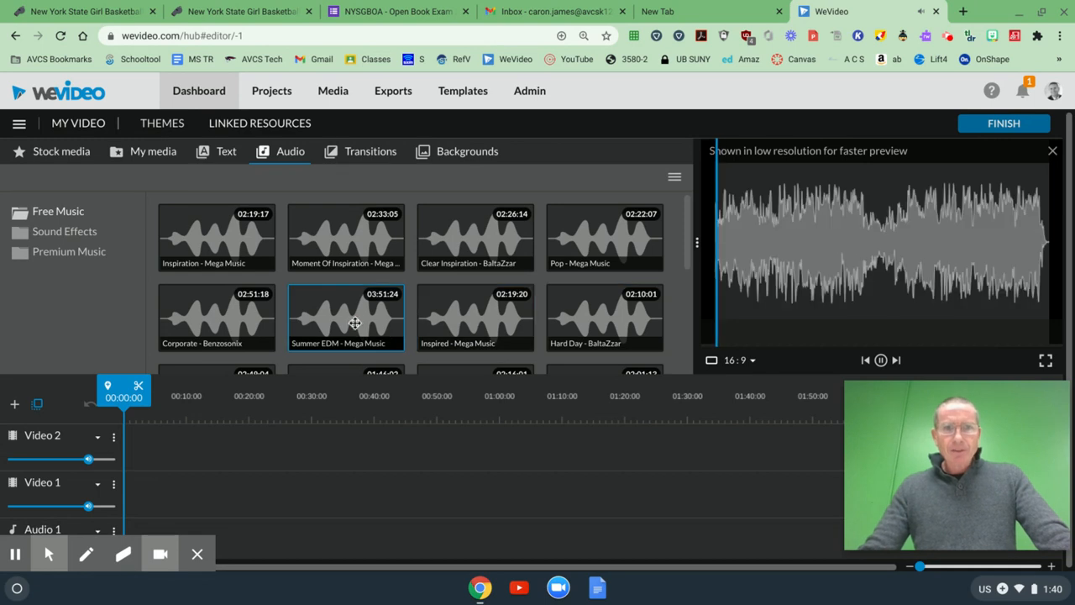
click(880, 361)
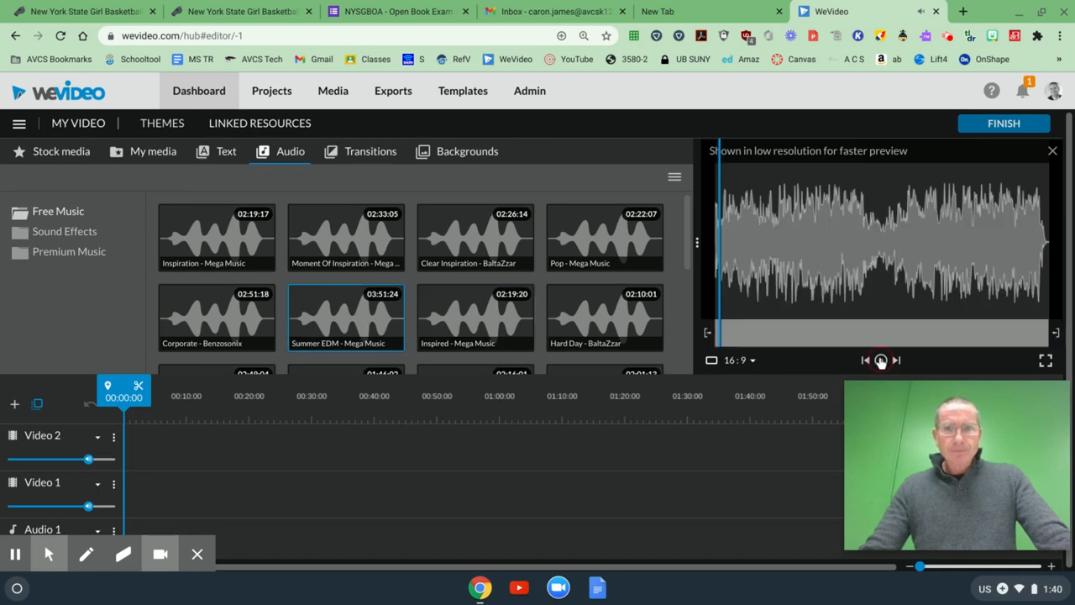
Step: Preview the Sawing Tree effect among the Other sound effects, and display the Premium Music categories
click(69, 235)
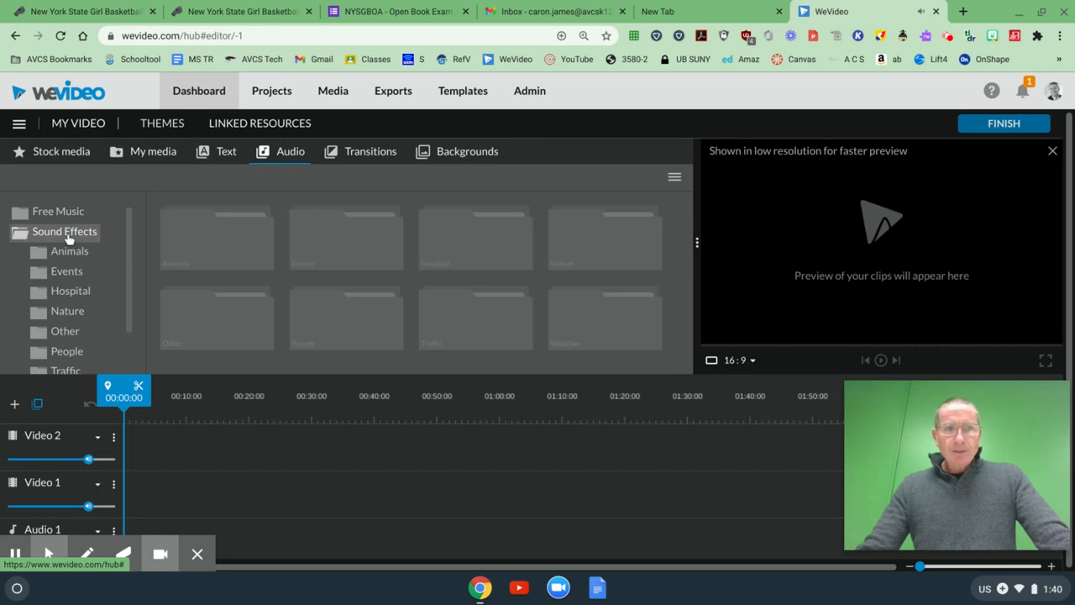
click(67, 332)
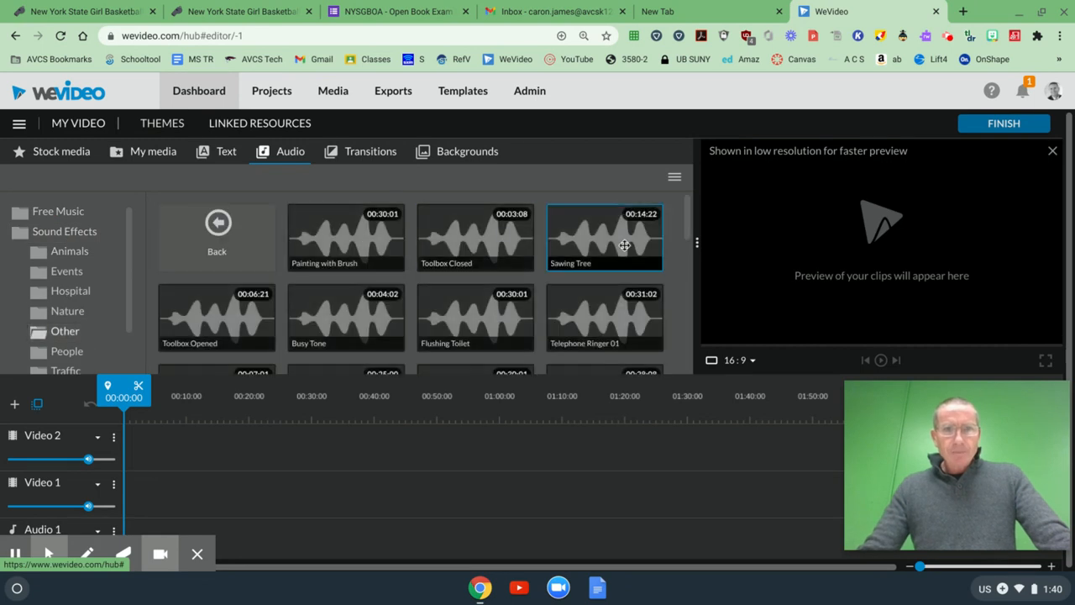
click(596, 240)
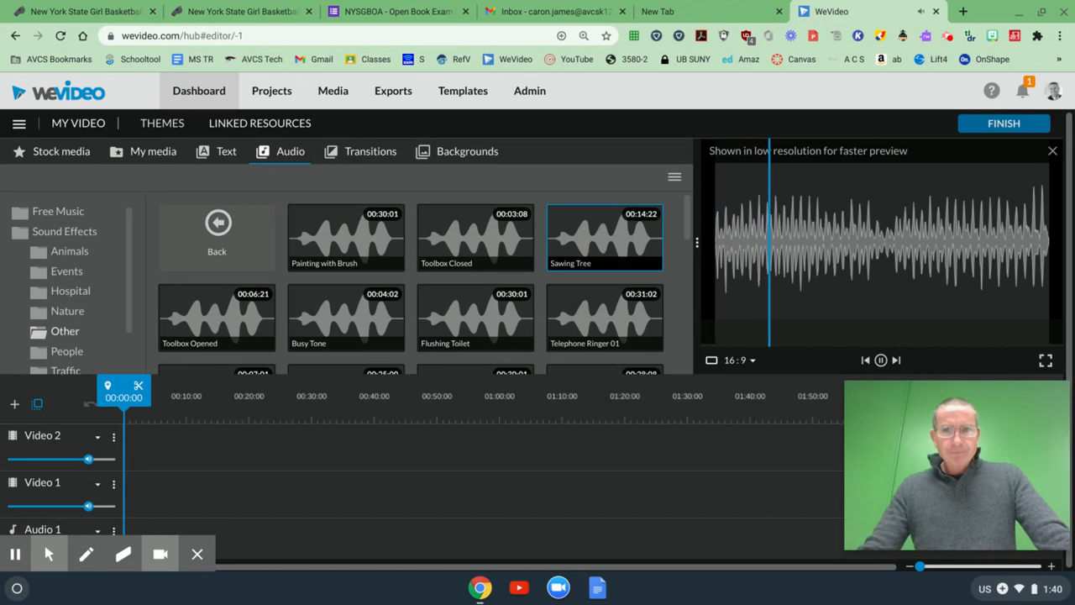
click(880, 360)
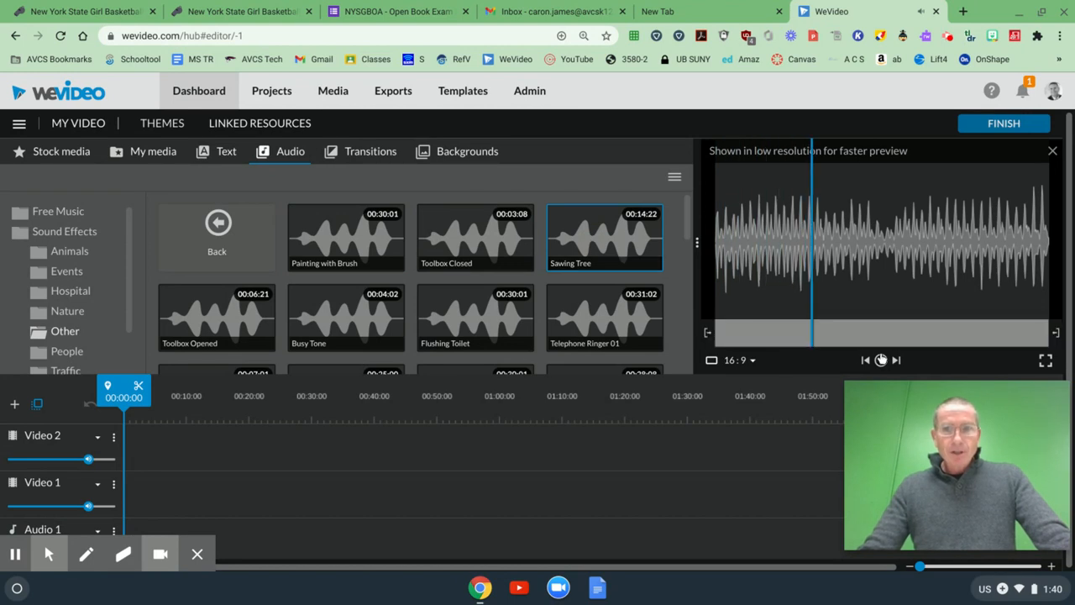
click(74, 233)
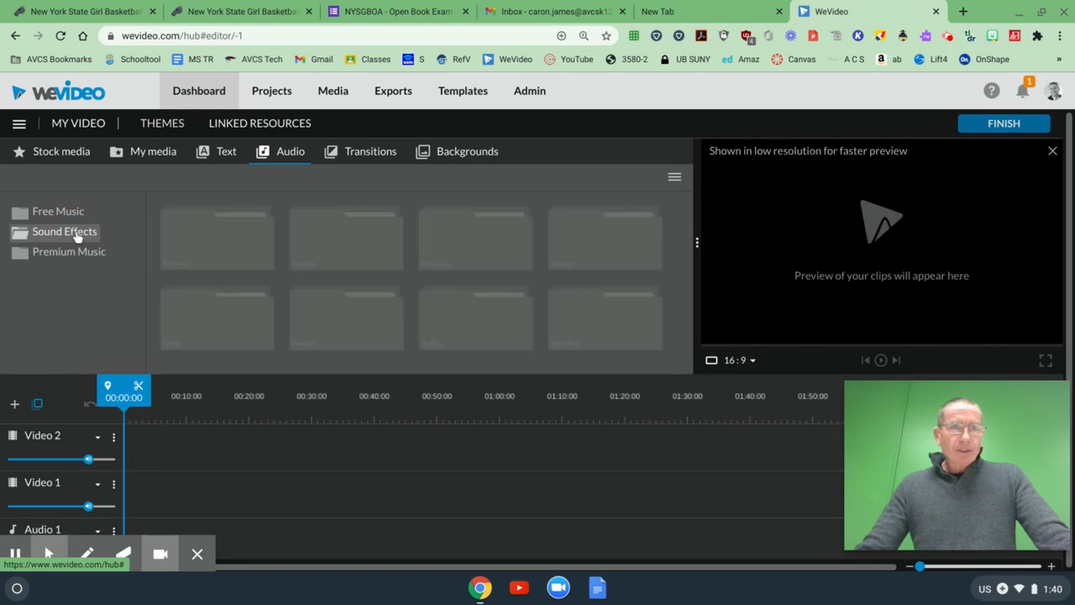
click(71, 254)
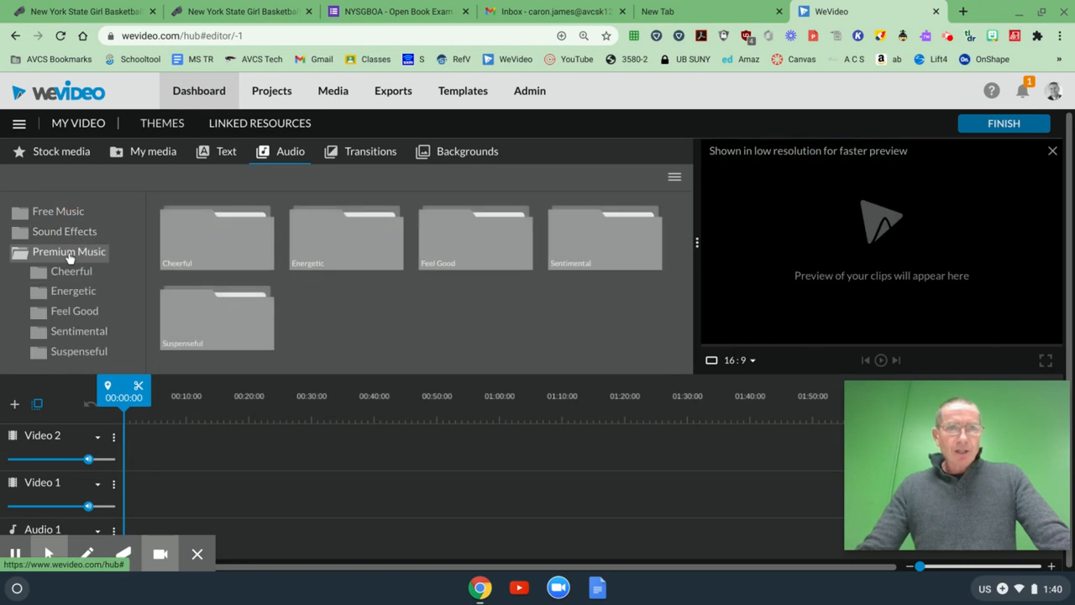
Step: Find the Good Vibrations audio in the personal media library, play it and stop it
click(147, 158)
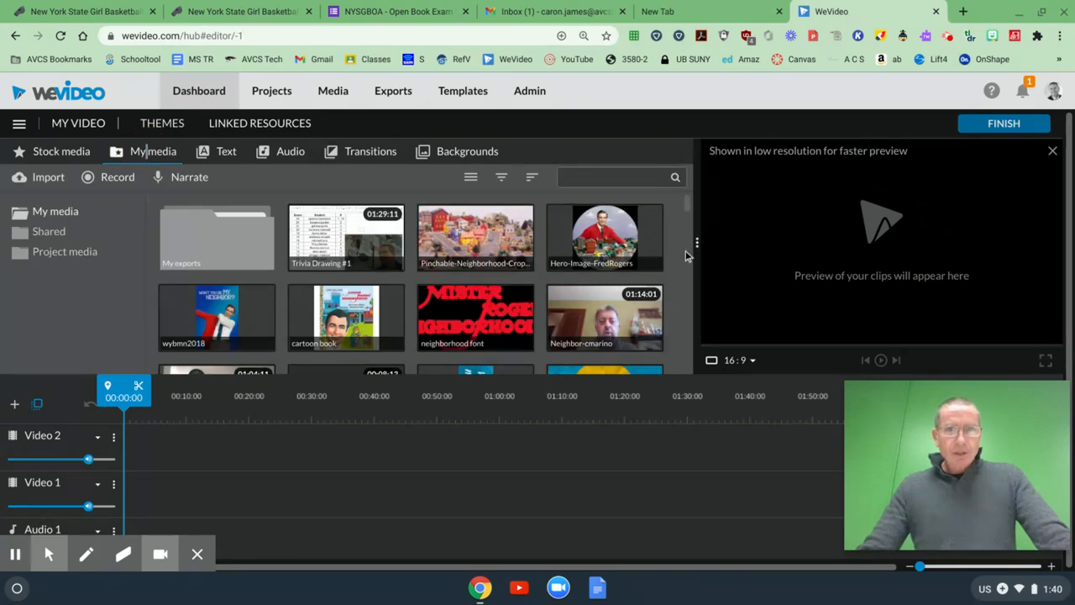
drag(686, 210, 688, 218)
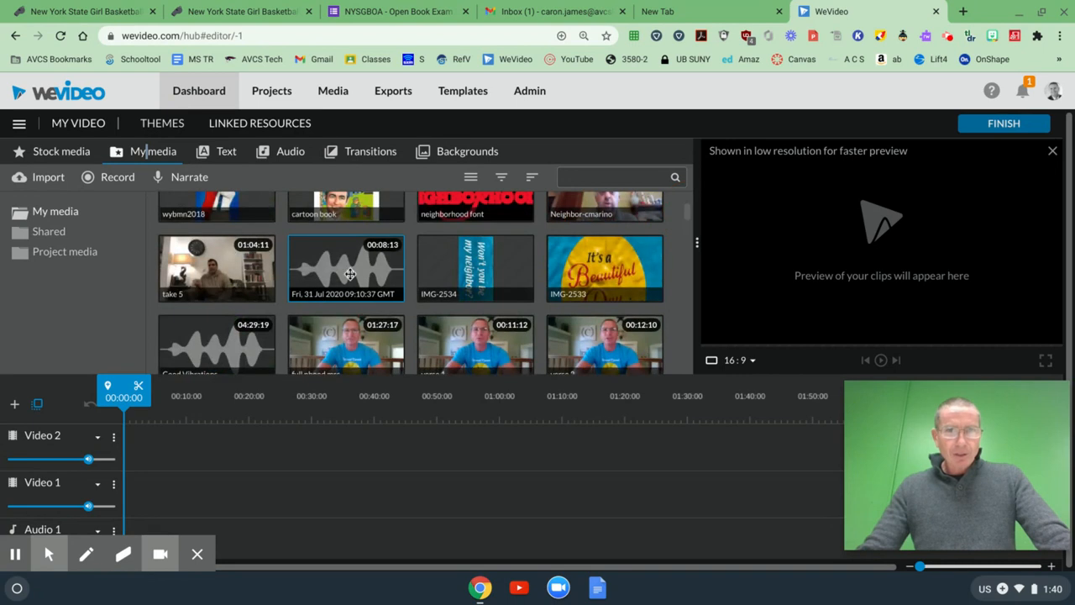
click(228, 338)
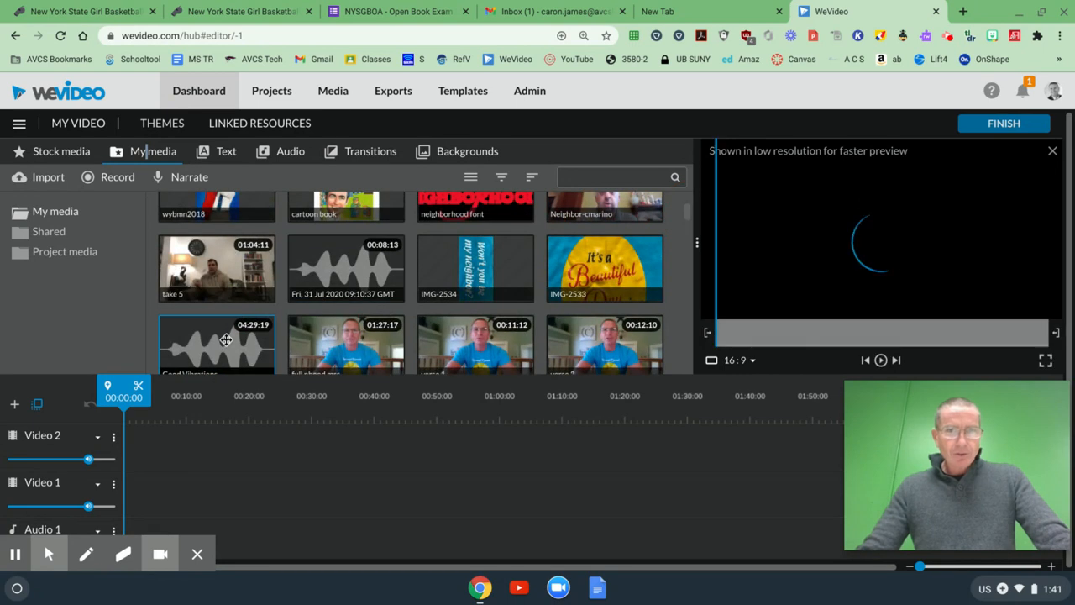
click(881, 360)
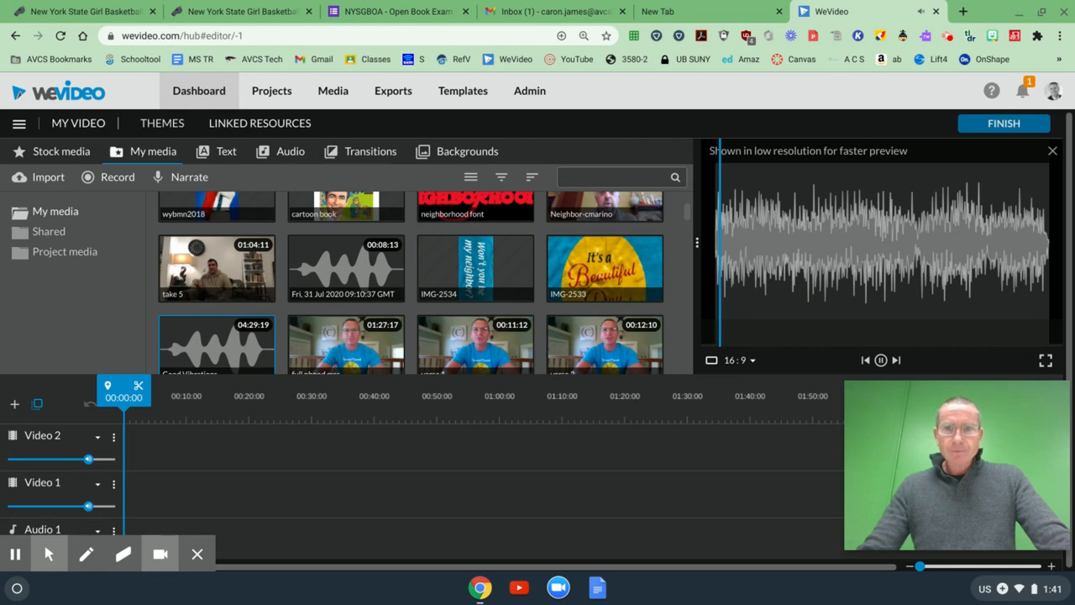
click(880, 361)
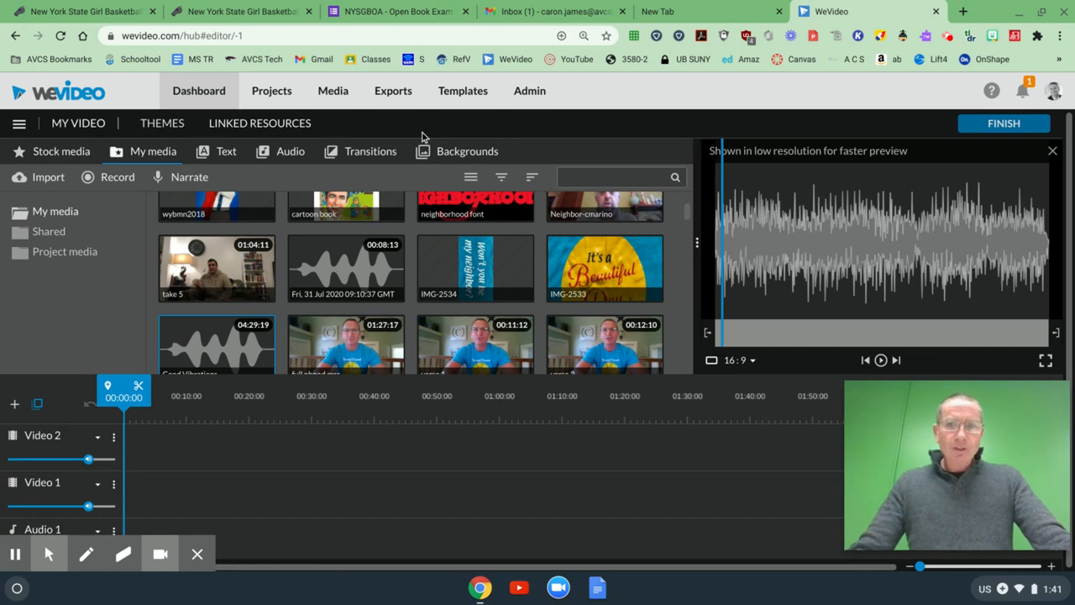
Step: Preview the Burn, Dip To White and Cross dissolve transitions in the Standard set
click(355, 159)
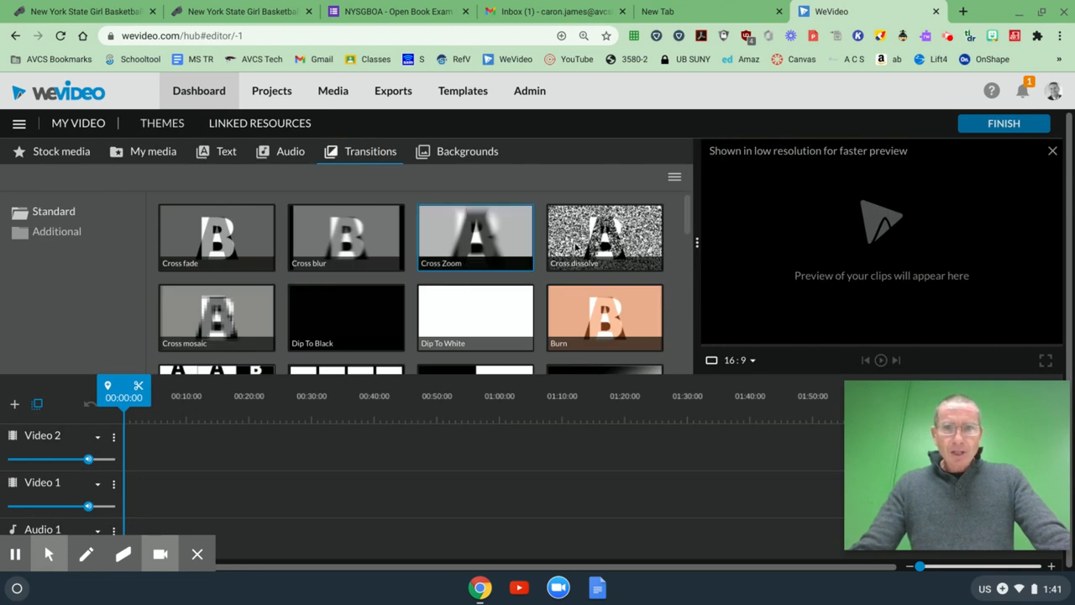
click(625, 325)
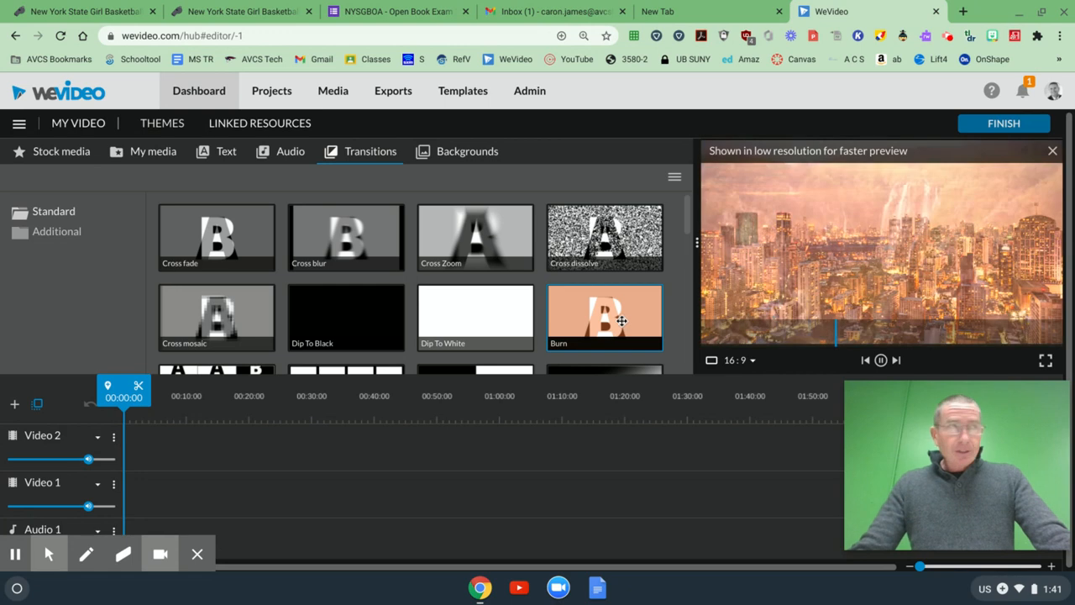
click(478, 312)
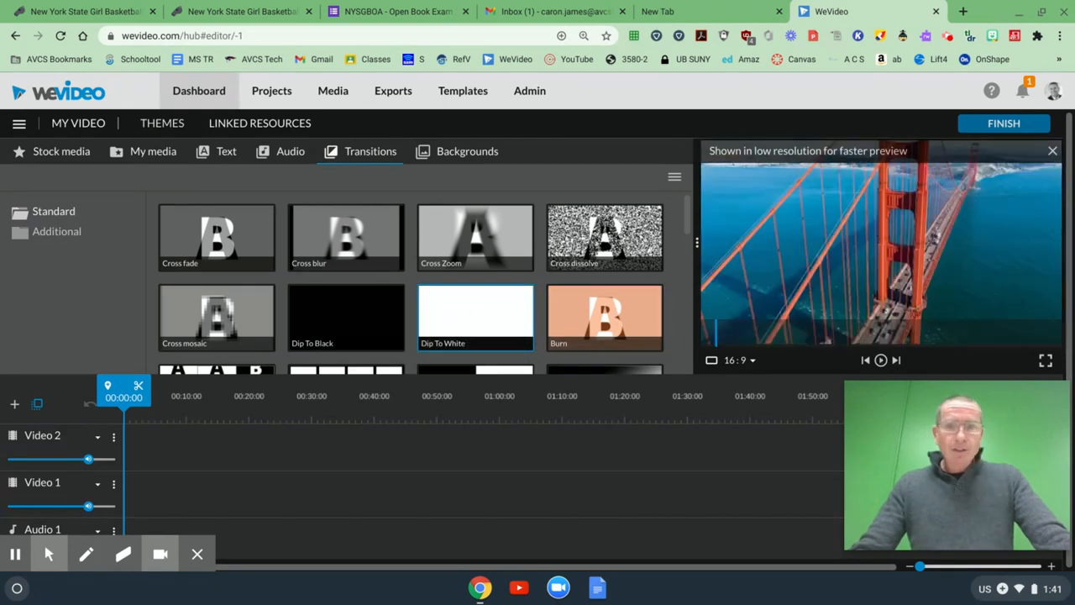
click(571, 236)
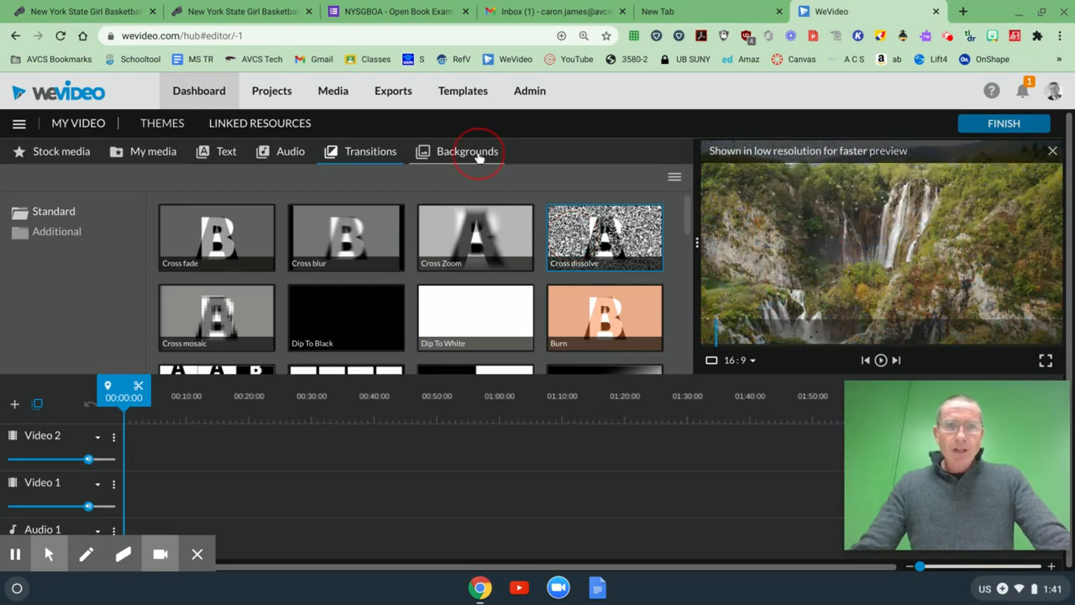
Step: Look through the animated backgrounds and the solid color backgrounds
click(476, 153)
mouse_move(688, 220)
mouse_down()
mouse_move(693, 348)
mouse_move(691, 220)
mouse_up()
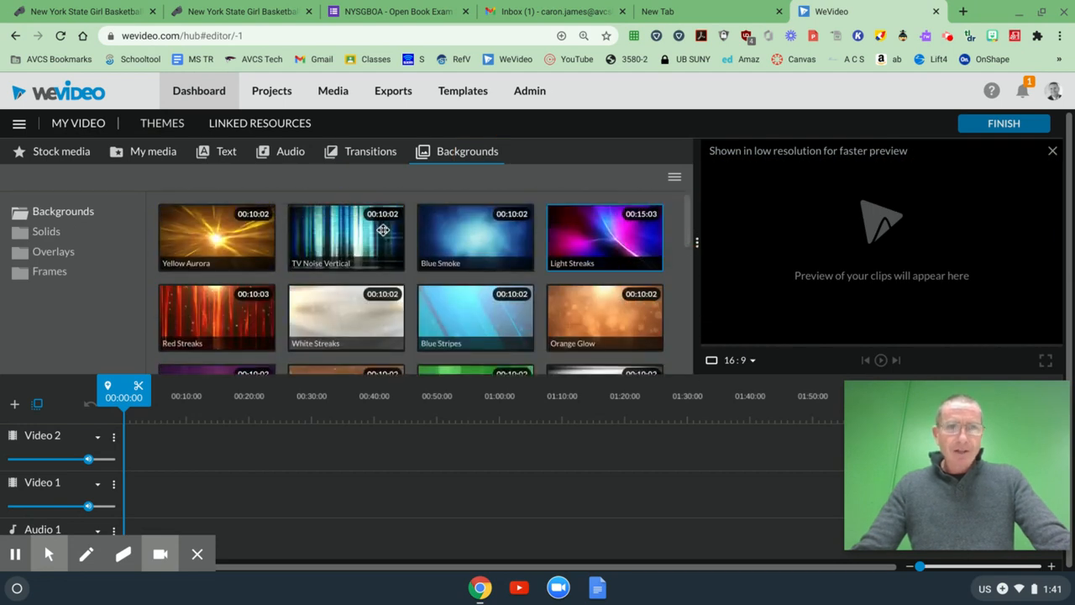
click(41, 236)
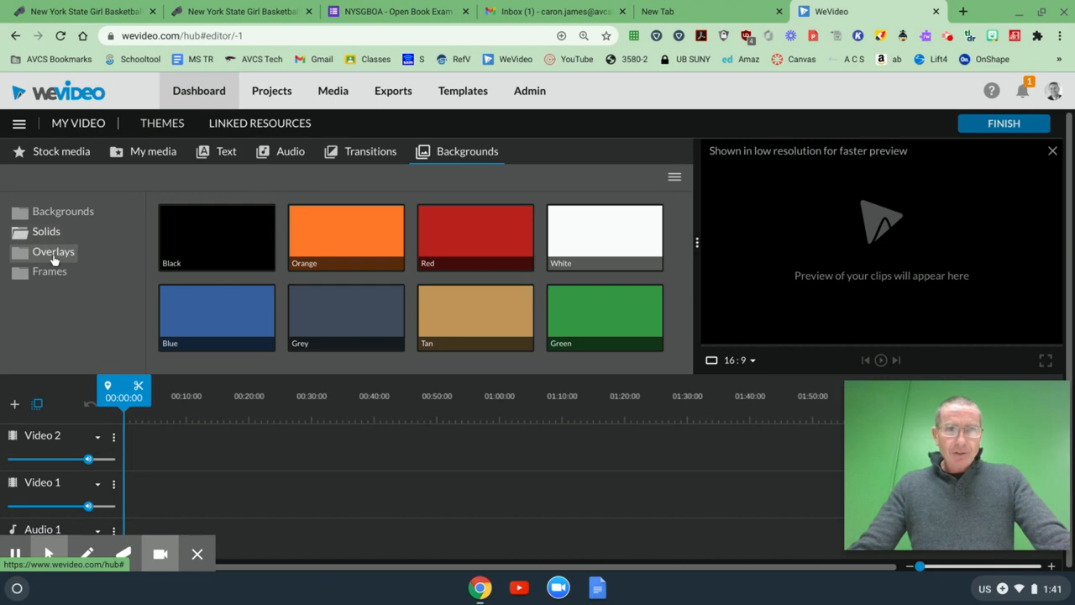
Step: Preview the Beating Heart, Explosion, Screen Shutdown and Pow overlays, and the Blob frame
click(53, 259)
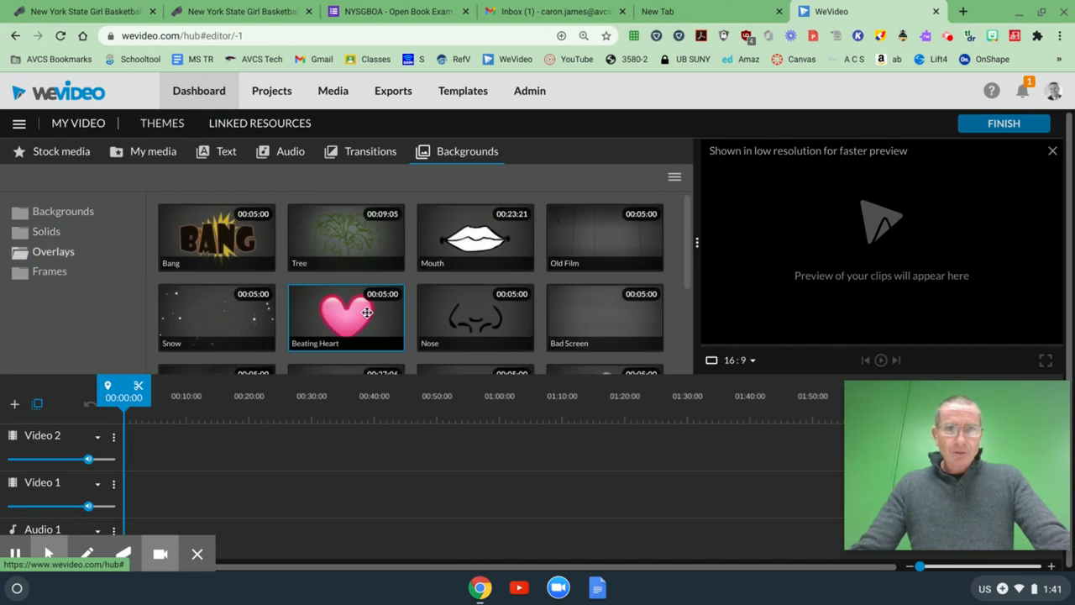
click(363, 315)
drag(687, 245, 686, 337)
click(508, 327)
click(349, 323)
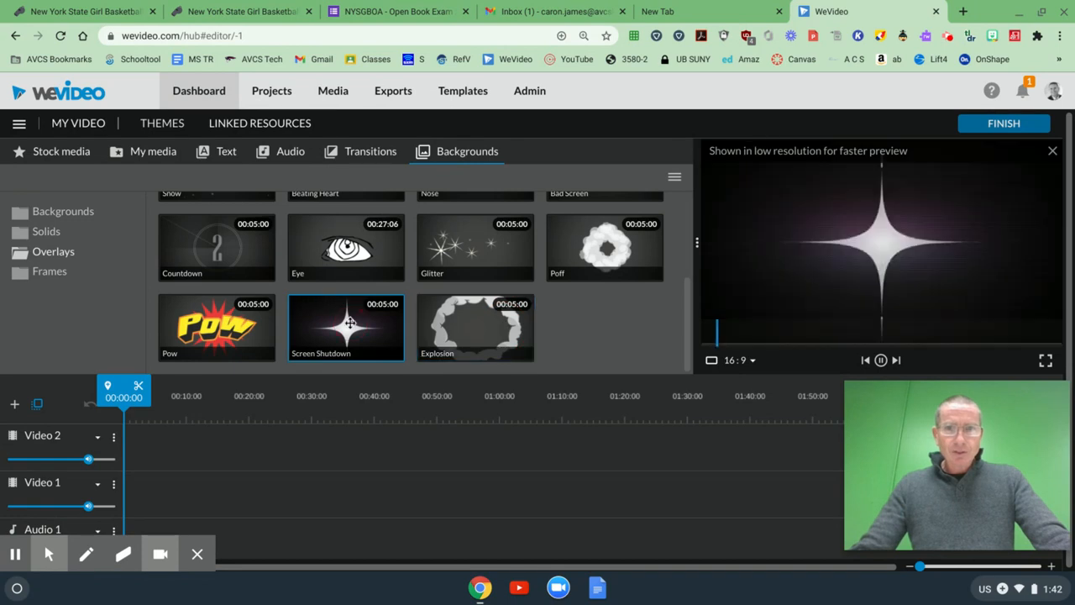
click(229, 329)
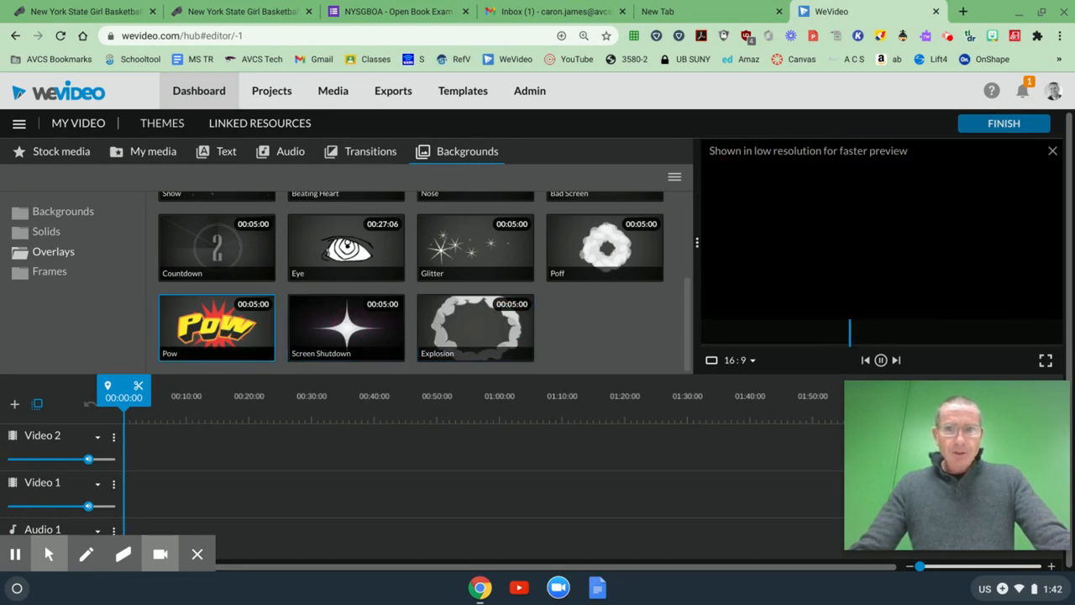
click(57, 275)
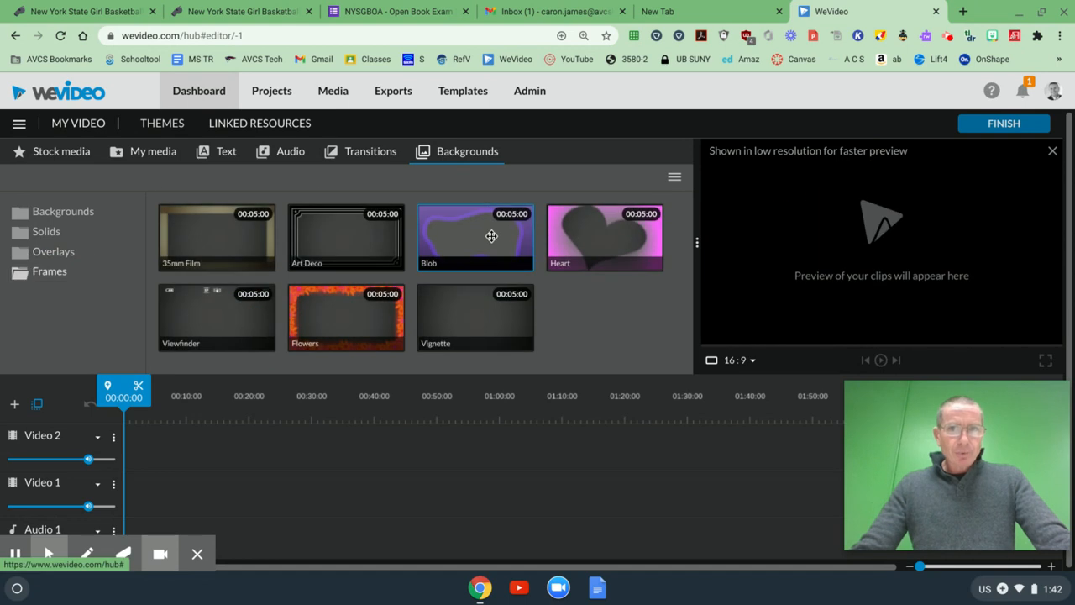
click(484, 237)
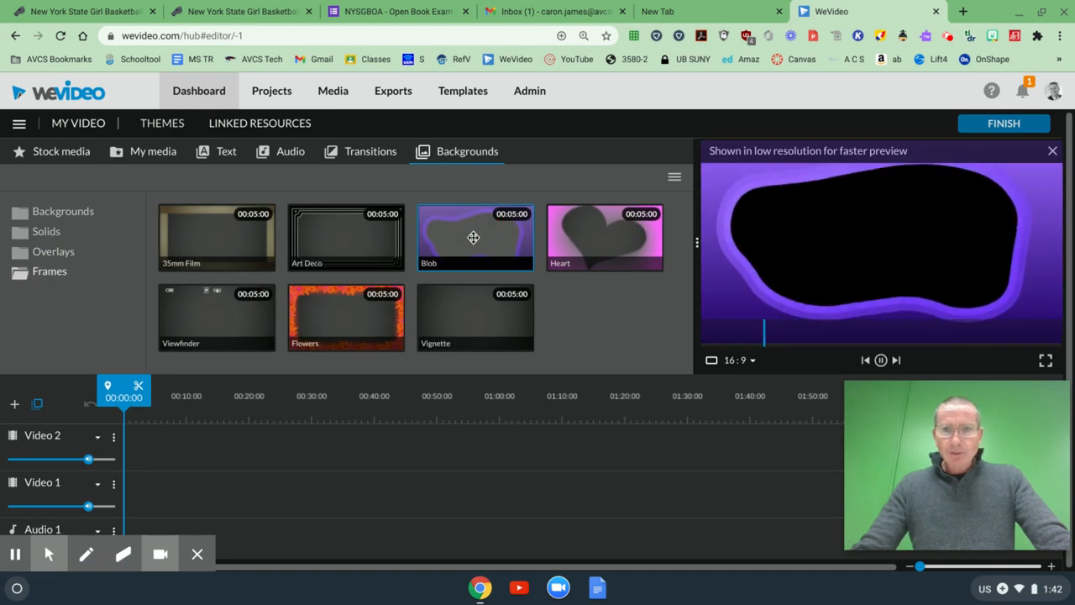
Step: Place the Red Streaks animated background at the start of the Video 1 track
click(63, 212)
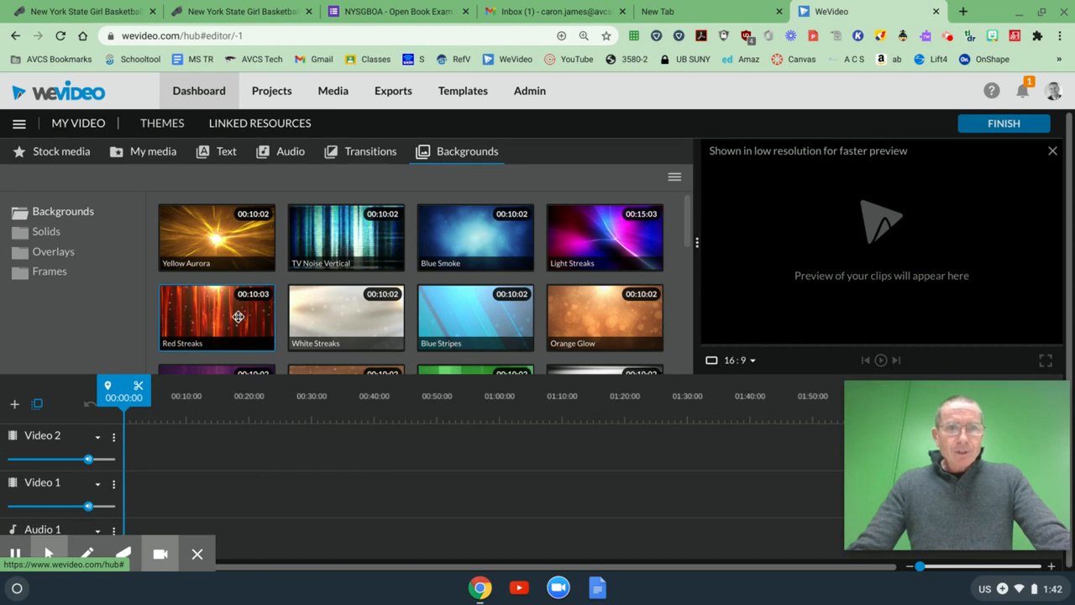
mouse_move(232, 312)
mouse_down()
mouse_move(220, 312)
mouse_move(211, 542)
mouse_move(194, 552)
mouse_move(186, 492)
mouse_move(209, 492)
mouse_move(141, 496)
mouse_up()
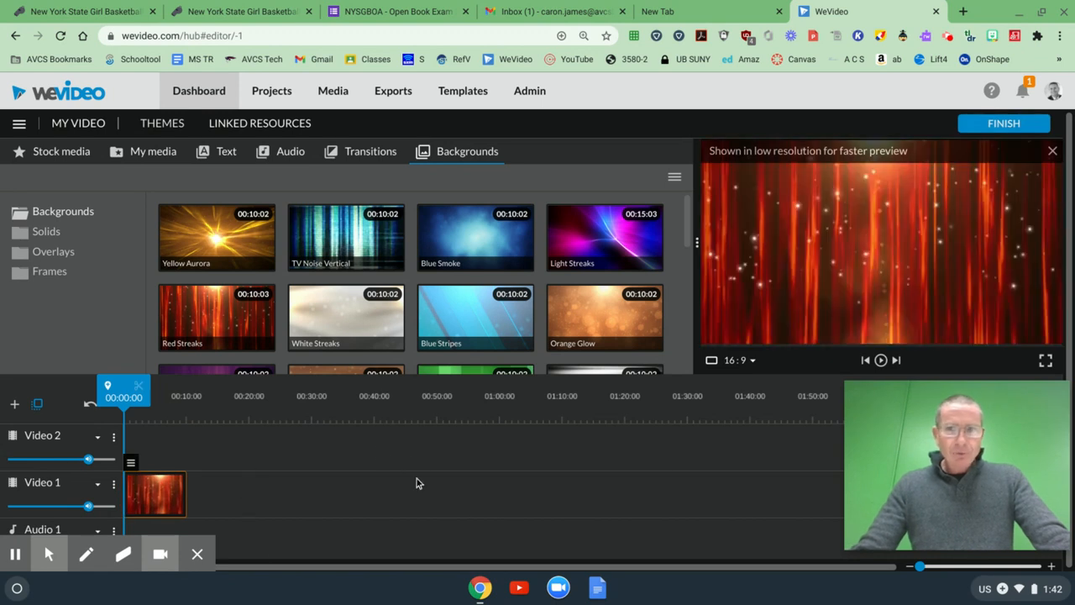
Step: Add the Blue Stripes, Yellow Aurora and Light Streaks backgrounds in sequence after Red Streaks on the Video 1 track
drag(464, 315, 215, 491)
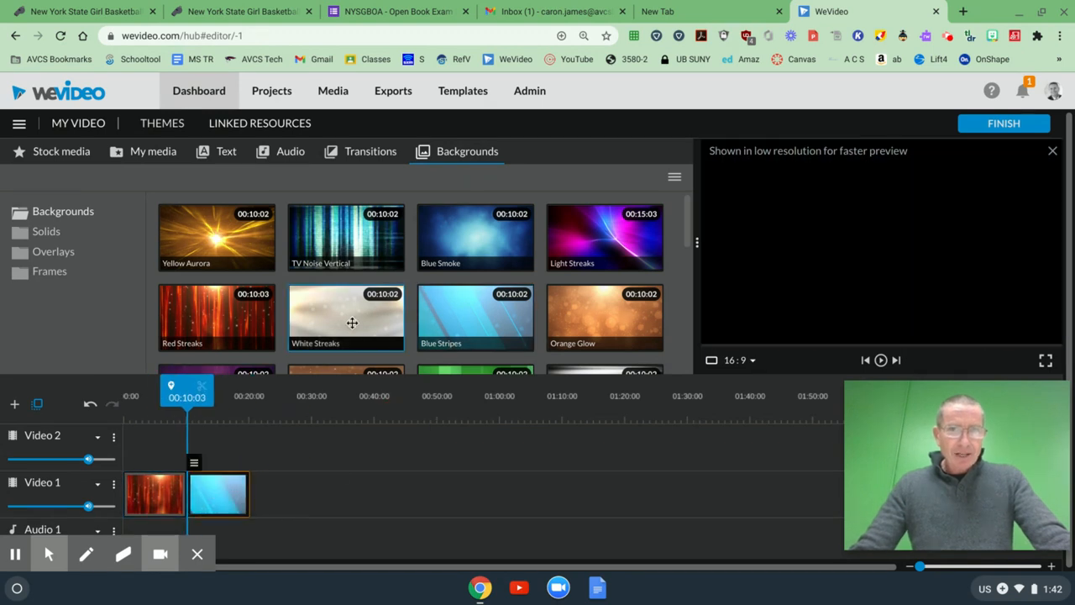
drag(227, 241, 300, 505)
drag(281, 502, 275, 502)
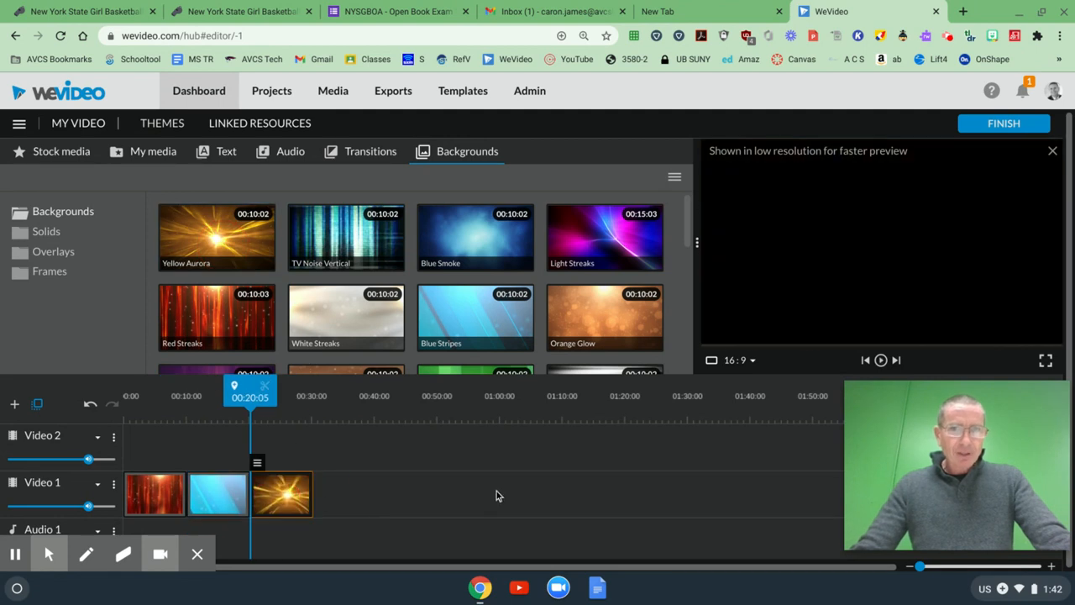
mouse_move(614, 235)
mouse_down()
mouse_move(392, 502)
mouse_move(334, 506)
mouse_up()
click(409, 499)
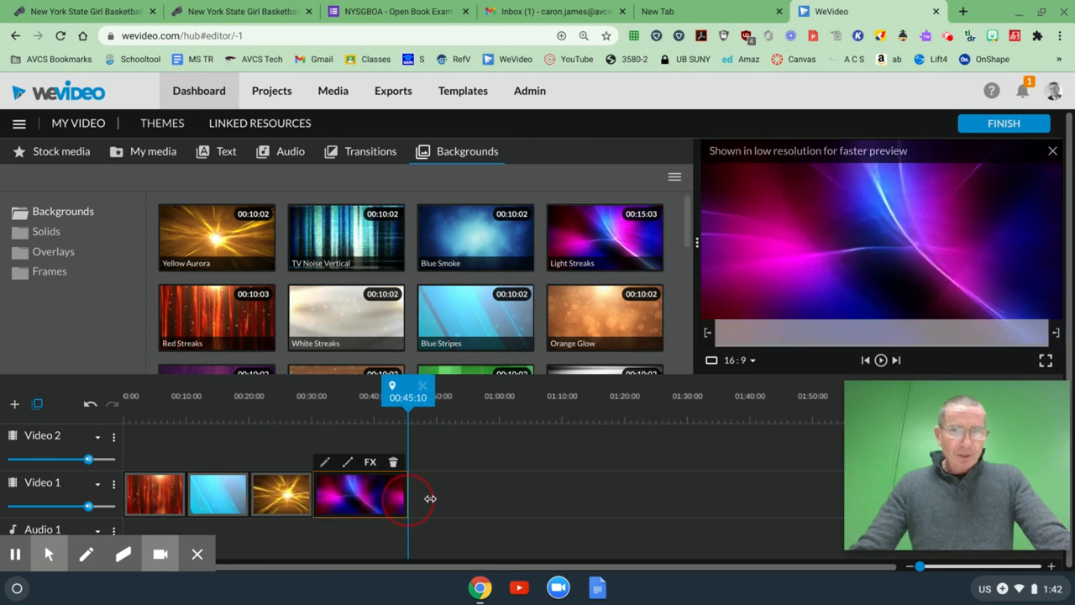
mouse_move(408, 499)
mouse_down()
mouse_move(487, 497)
mouse_move(410, 495)
mouse_up()
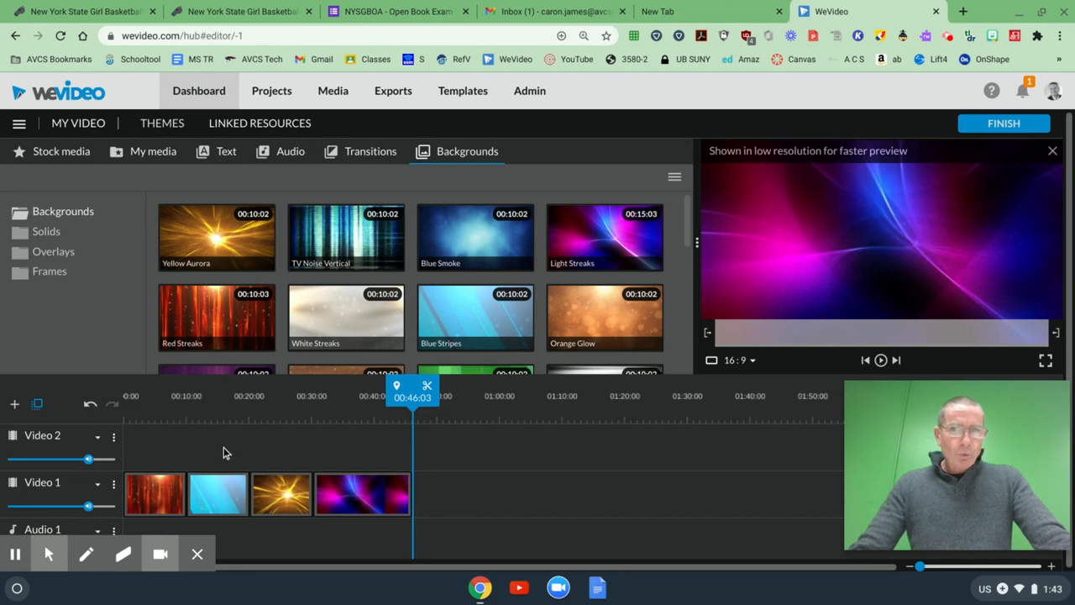
Step: Add a video track named Video 3 to the timeline
click(14, 408)
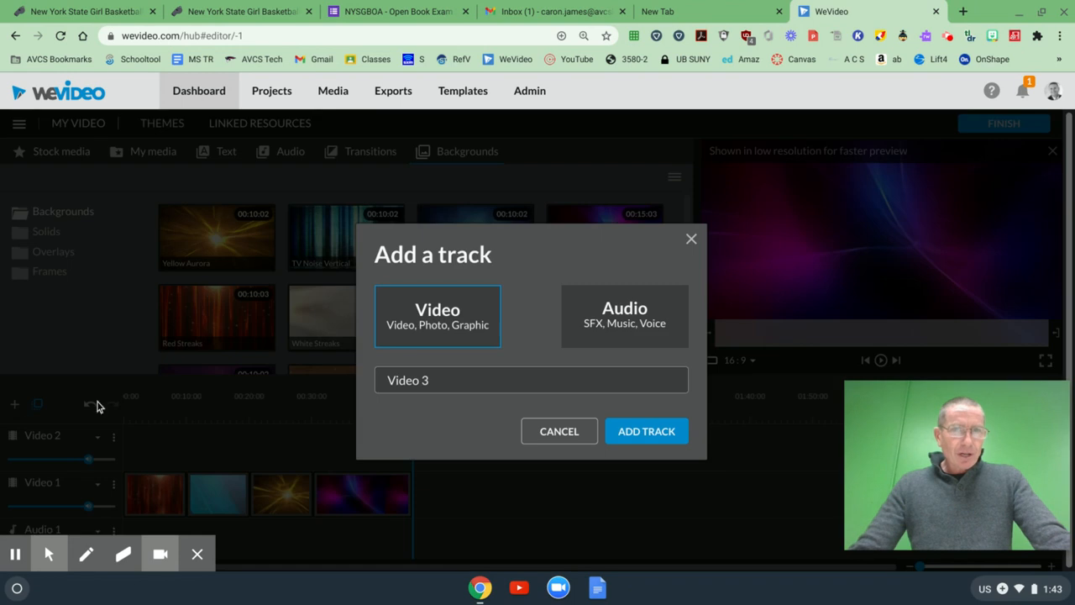
click(610, 433)
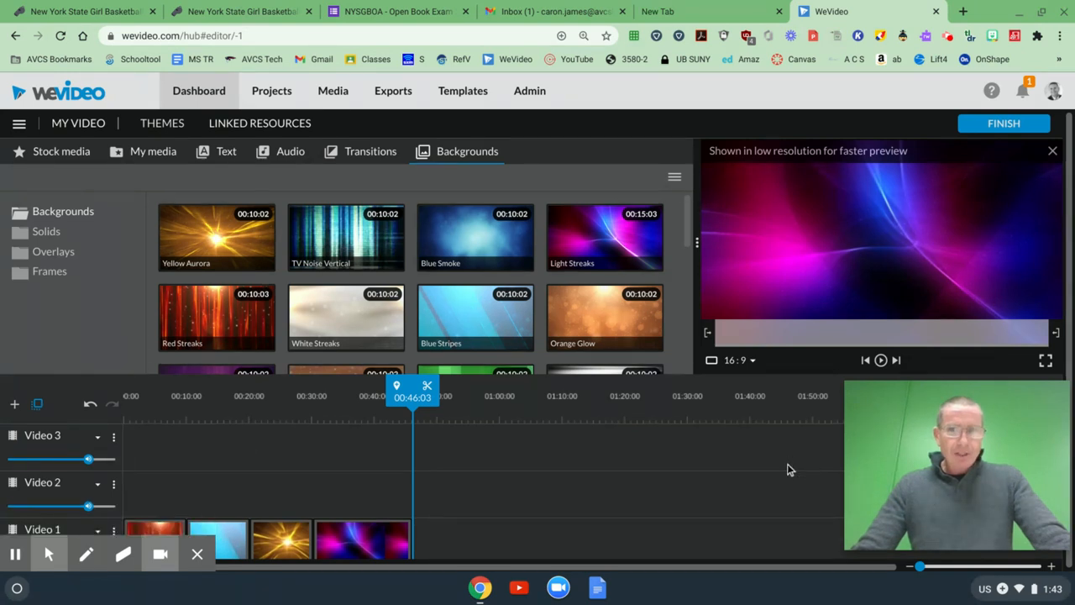
scroll(788, 469, down, 1)
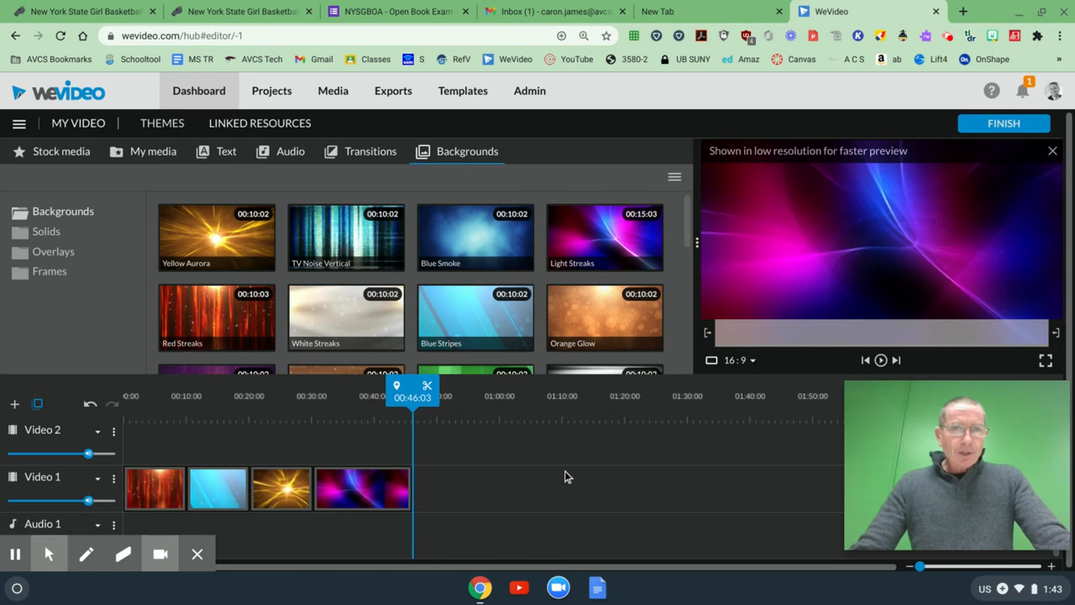
scroll(565, 476, up, 1)
Step: Preview the "AERIAL: Vast mountain wall" stock clip and place it at the start of the Video 2 track
click(69, 158)
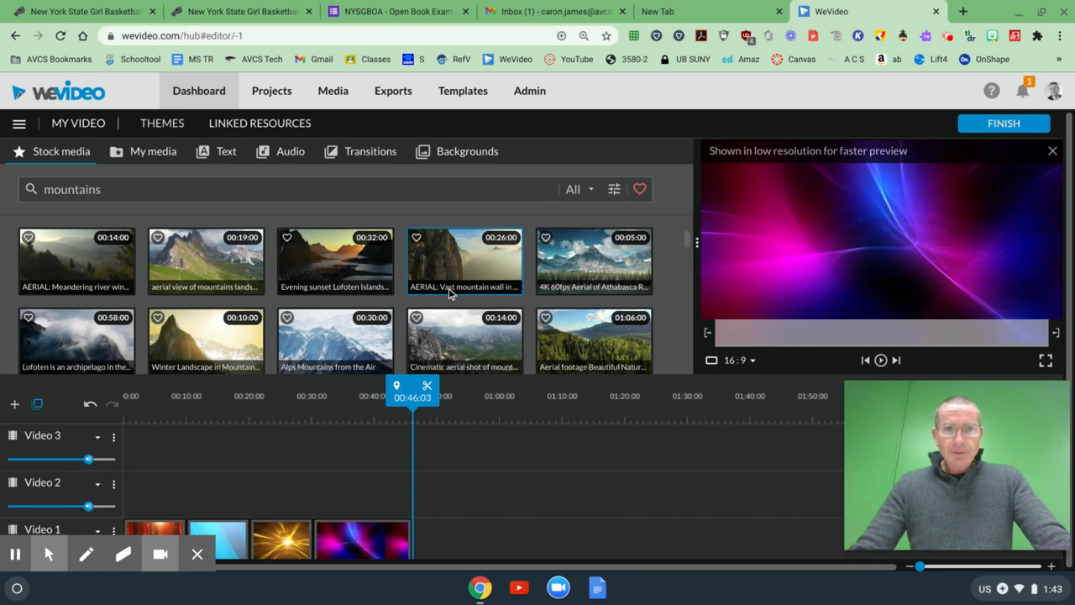
click(476, 274)
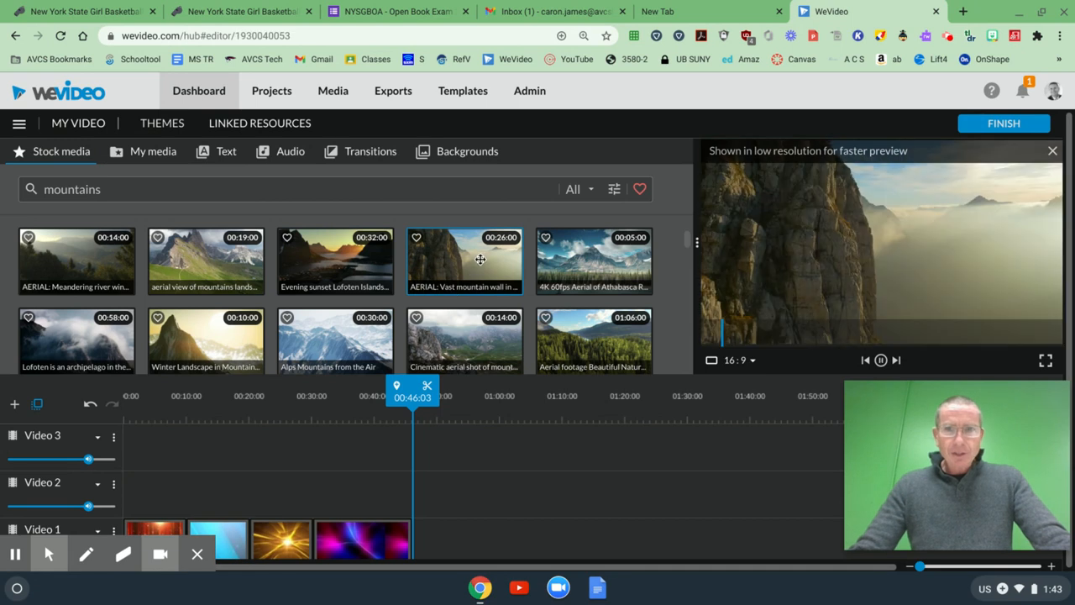
drag(476, 260, 248, 446)
drag(179, 476, 146, 491)
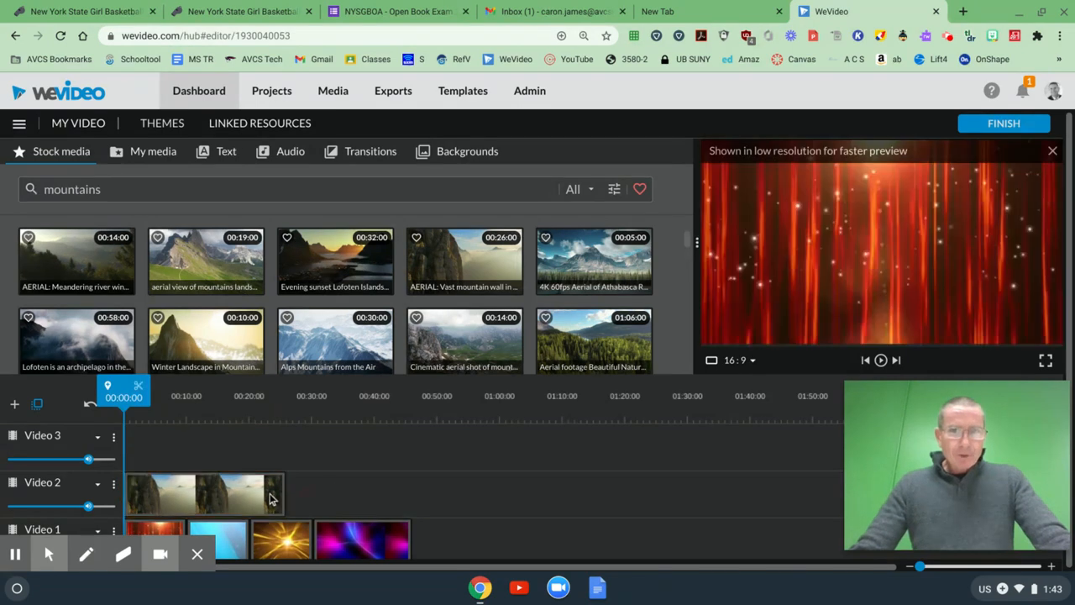
Step: Try to extend the mountain clip on Video 2 to reach the end of the Video 1 backgrounds
click(233, 496)
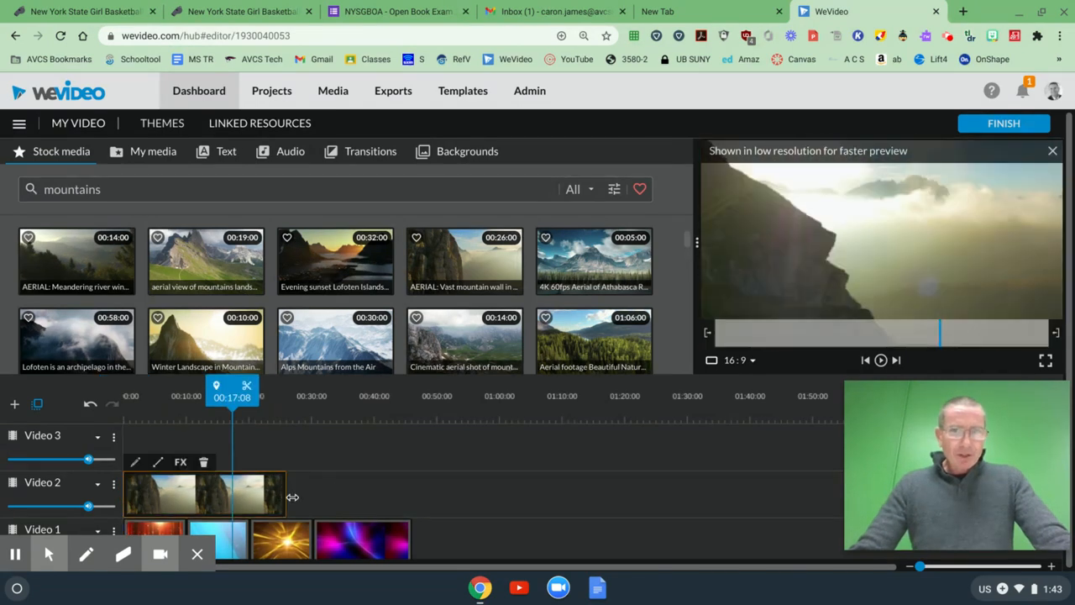
click(420, 498)
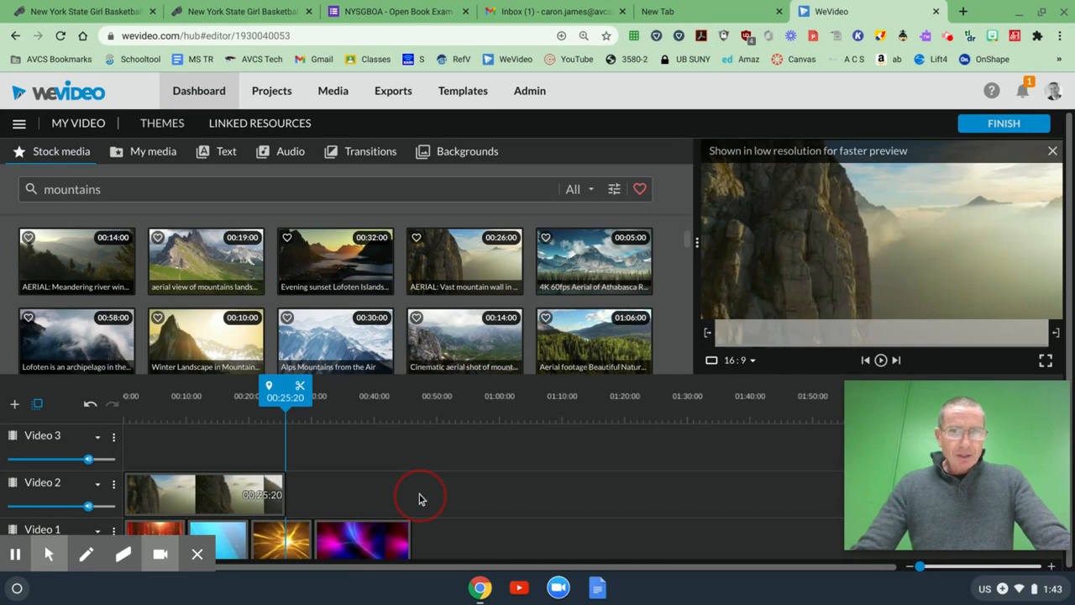
click(234, 495)
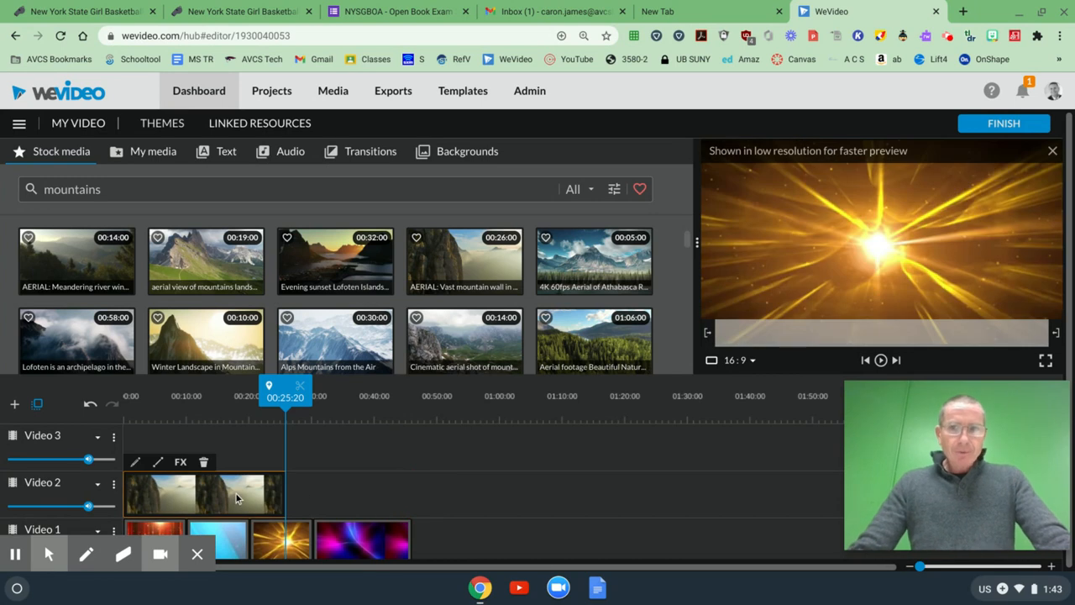
click(362, 497)
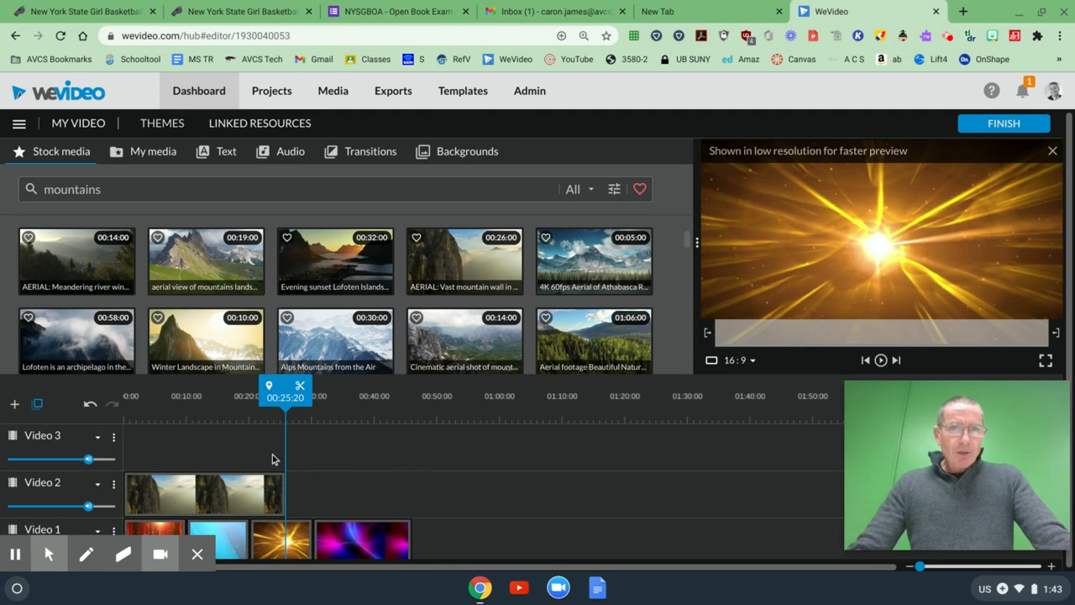
Step: Preview the Marquee - Lower third motion title and place it on the Video 3 track about 4 seconds in
click(225, 154)
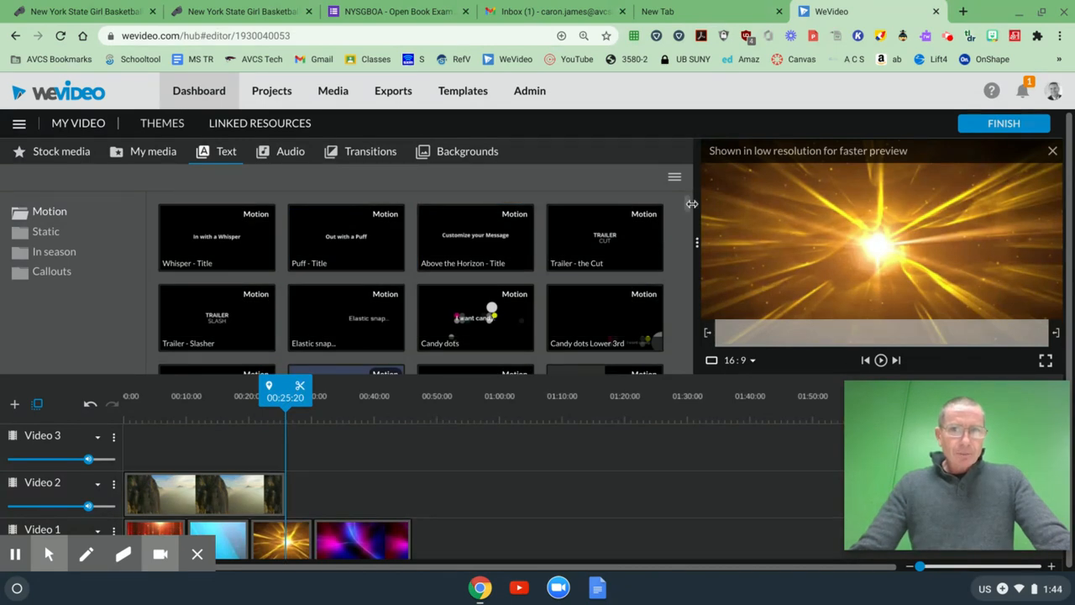
drag(686, 201, 686, 269)
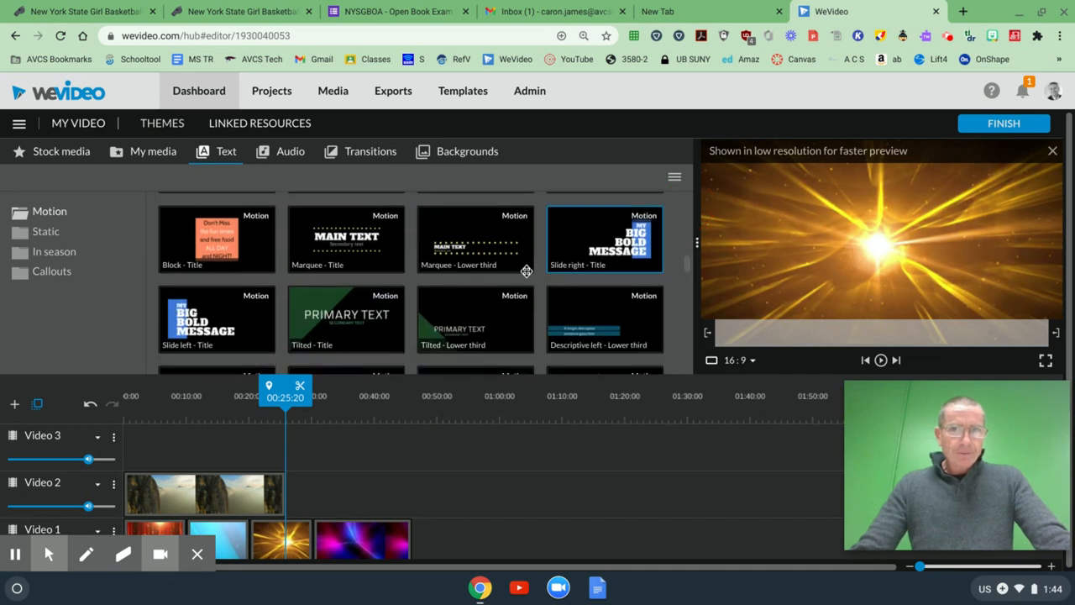
click(493, 231)
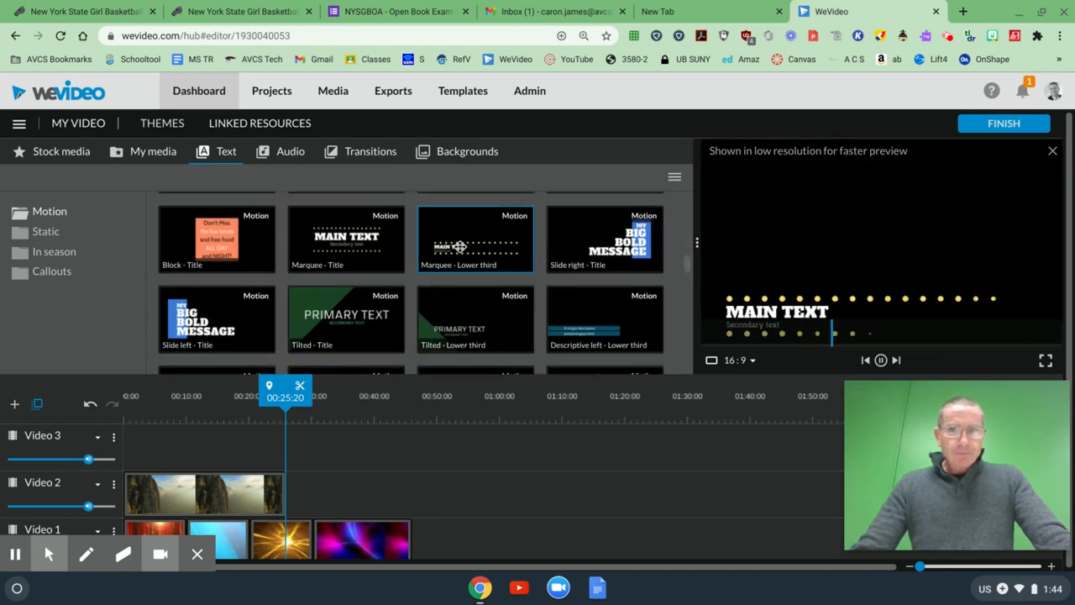
drag(460, 246, 171, 461)
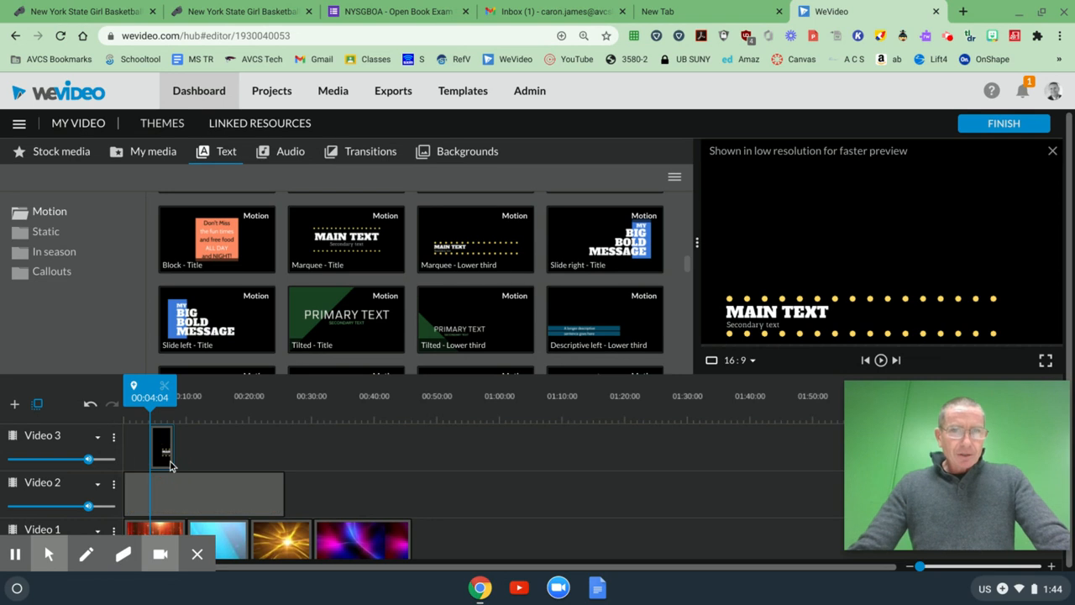
Step: Lengthen the Marquee title on Video 3 to about 9 seconds and reposition it above the mountain clip
click(209, 456)
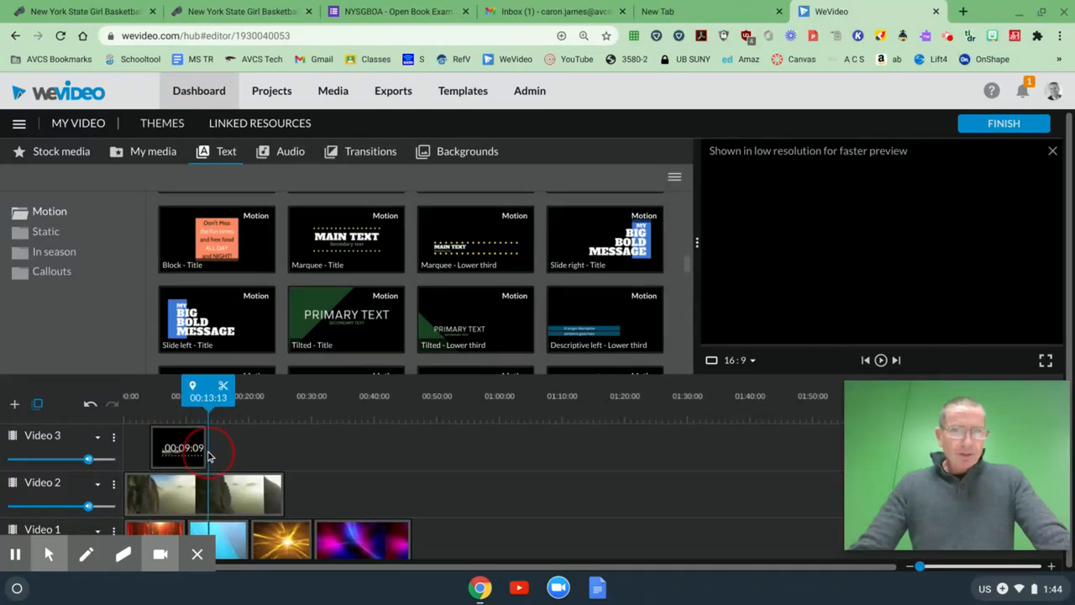
mouse_move(209, 456)
mouse_down()
mouse_move(192, 448)
mouse_move(206, 452)
mouse_up()
right_click(206, 451)
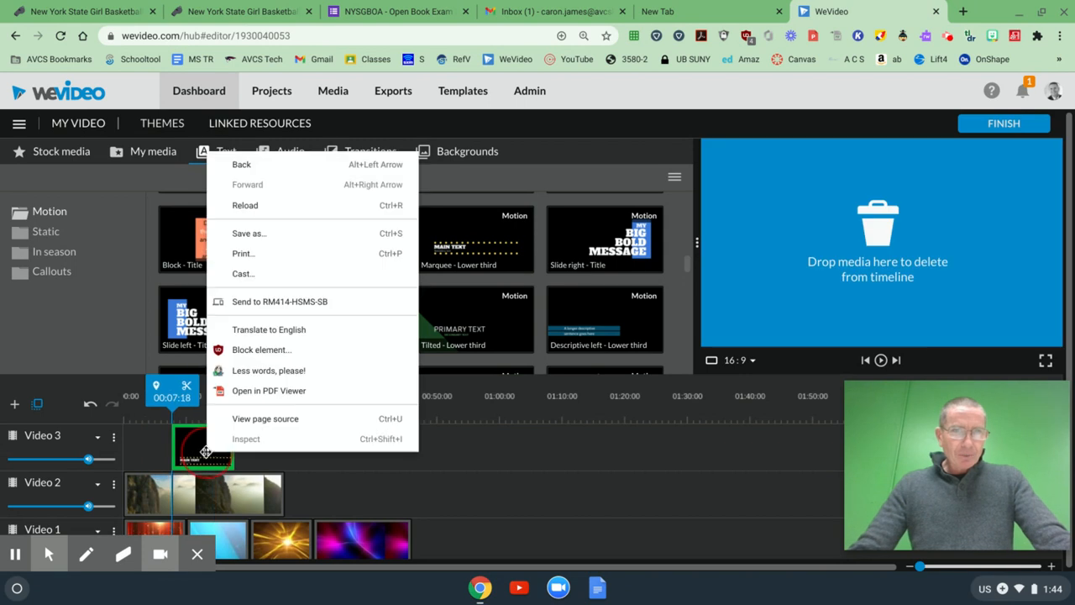
click(270, 470)
drag(248, 447, 205, 454)
Step: Open the Marquee title for editing and use the Alfa Slab One font for both the main and secondary text
double_click(206, 452)
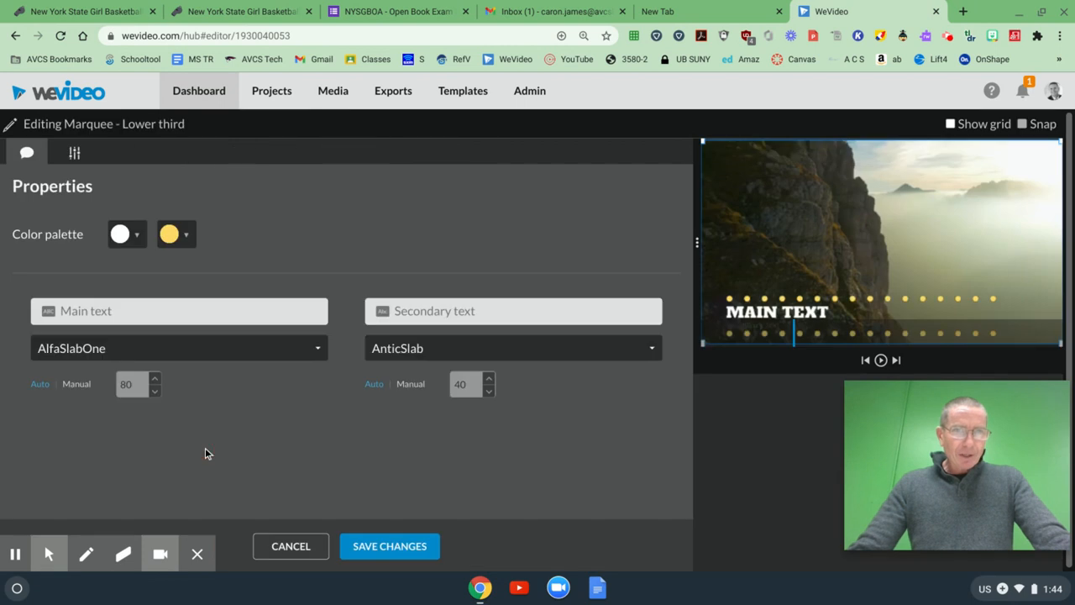
click(156, 347)
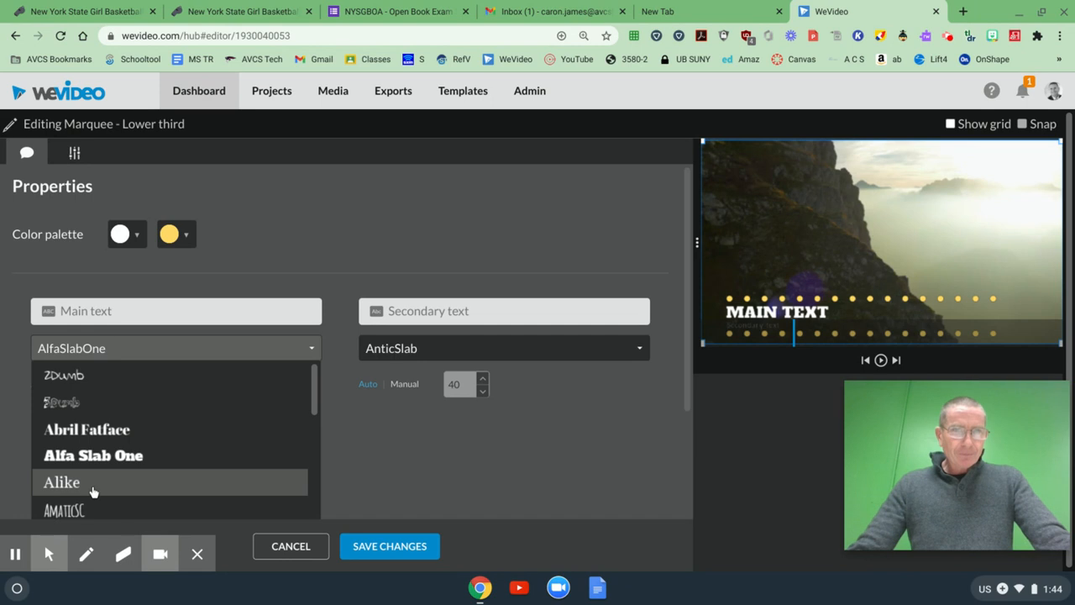
click(104, 465)
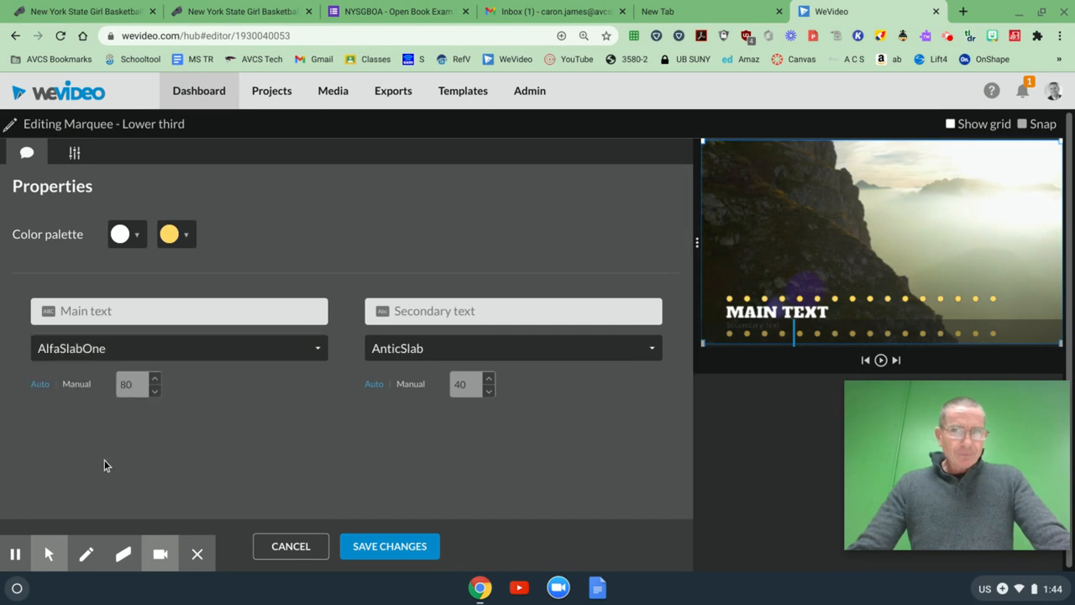
click(436, 345)
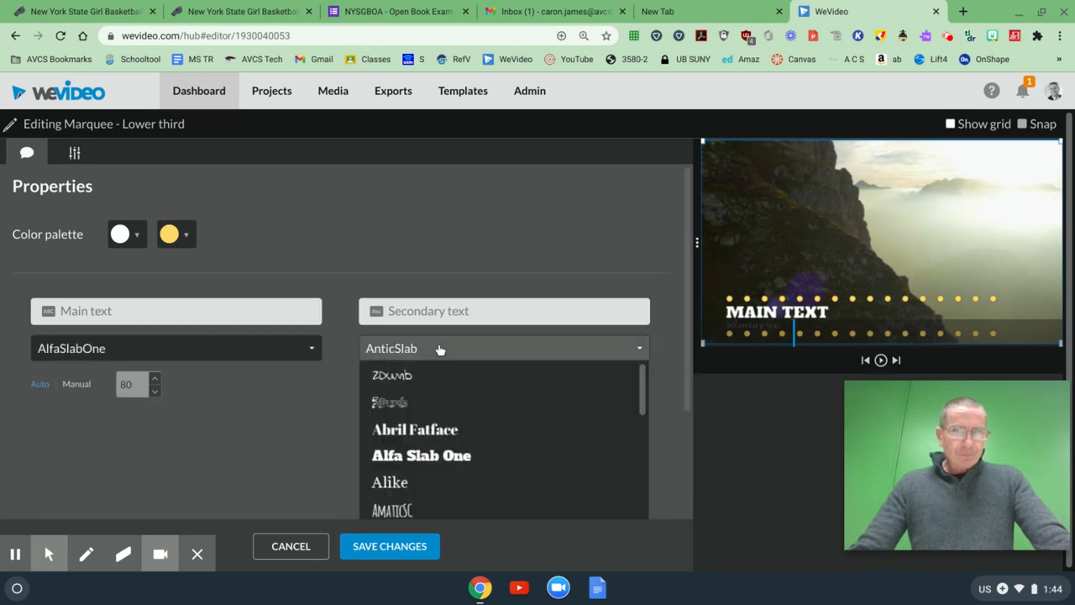
click(413, 456)
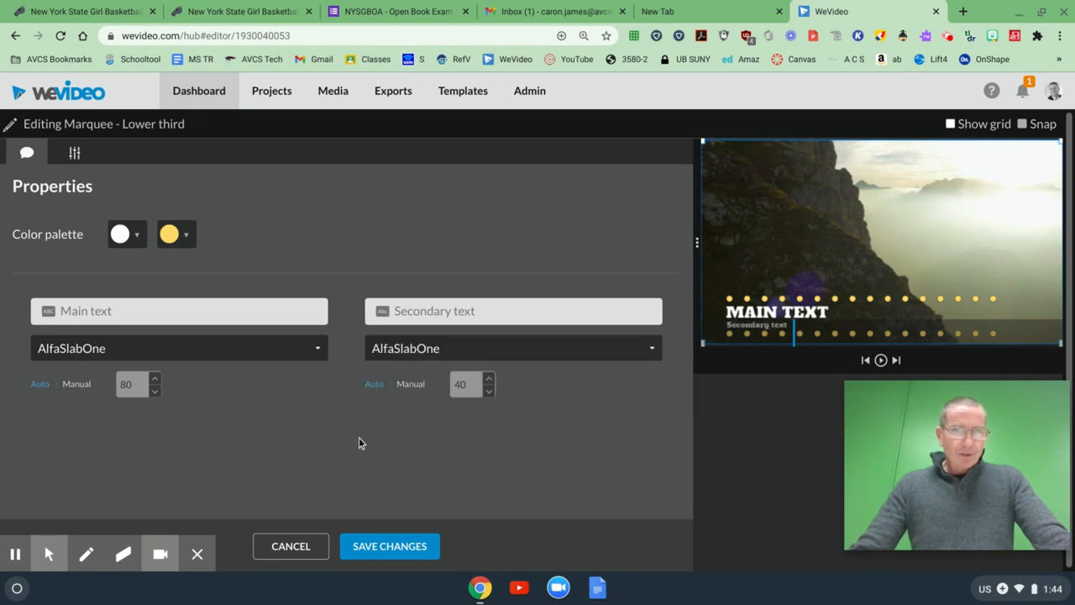
Step: Enter "Mountains you will love!" as the title's main text and "Enjoy!" as its secondary text
click(152, 313)
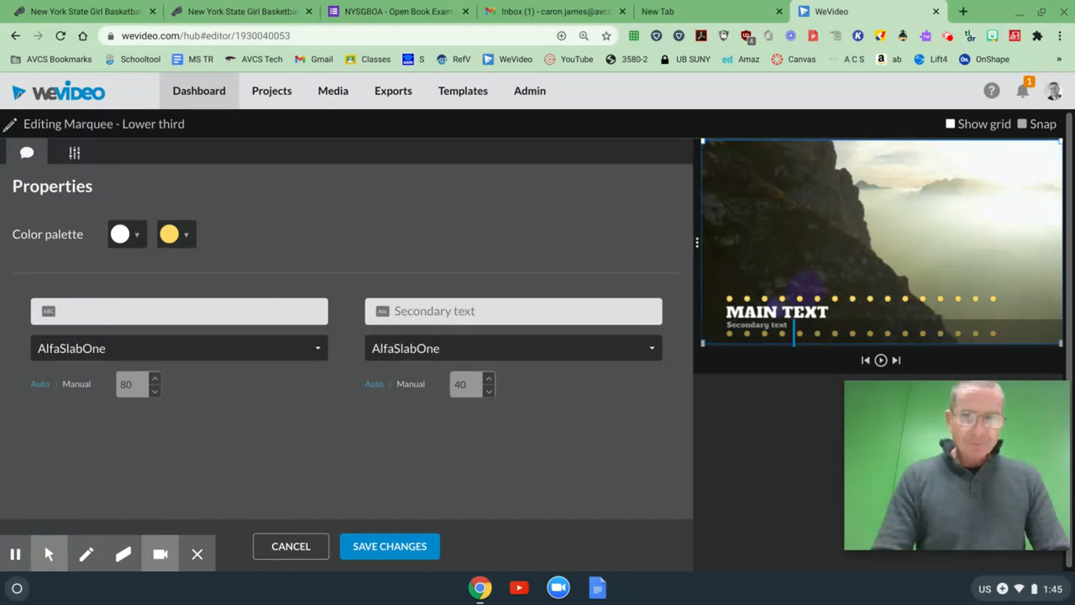
text(Mountains)
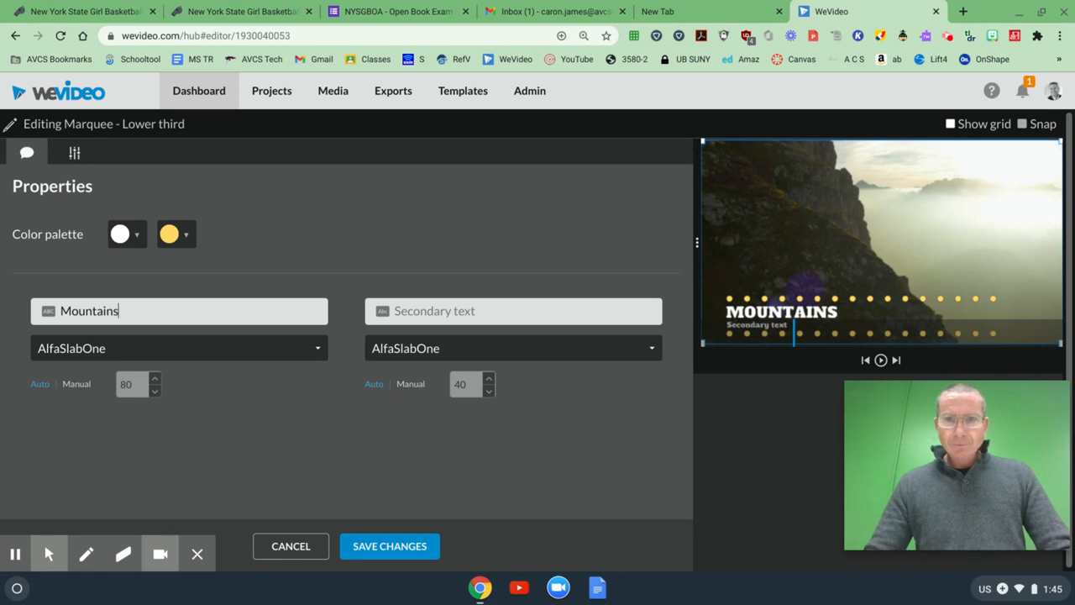
text(you will love!)
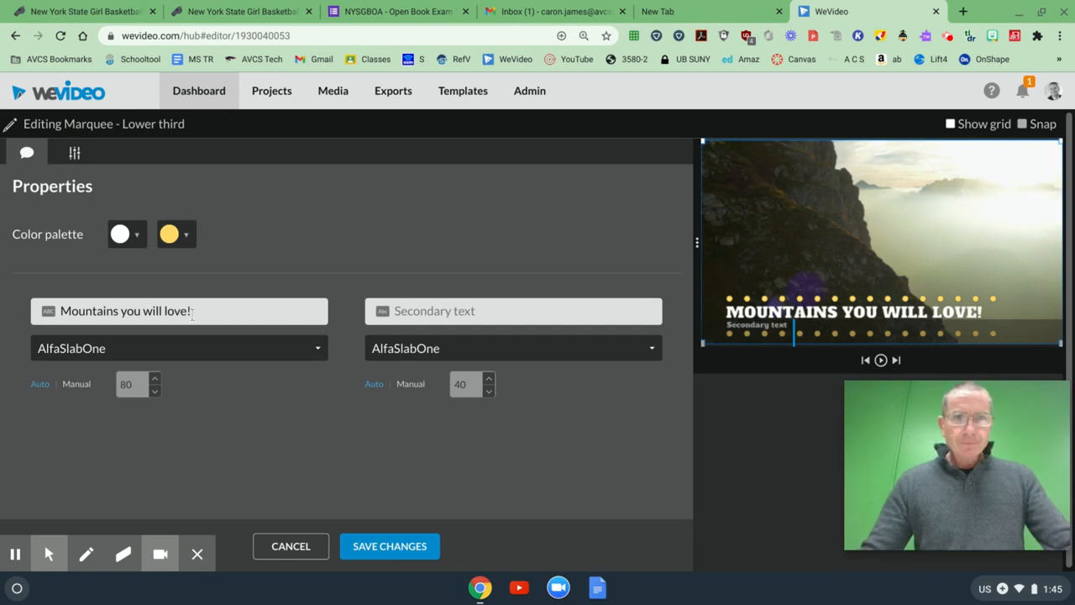
click(473, 303)
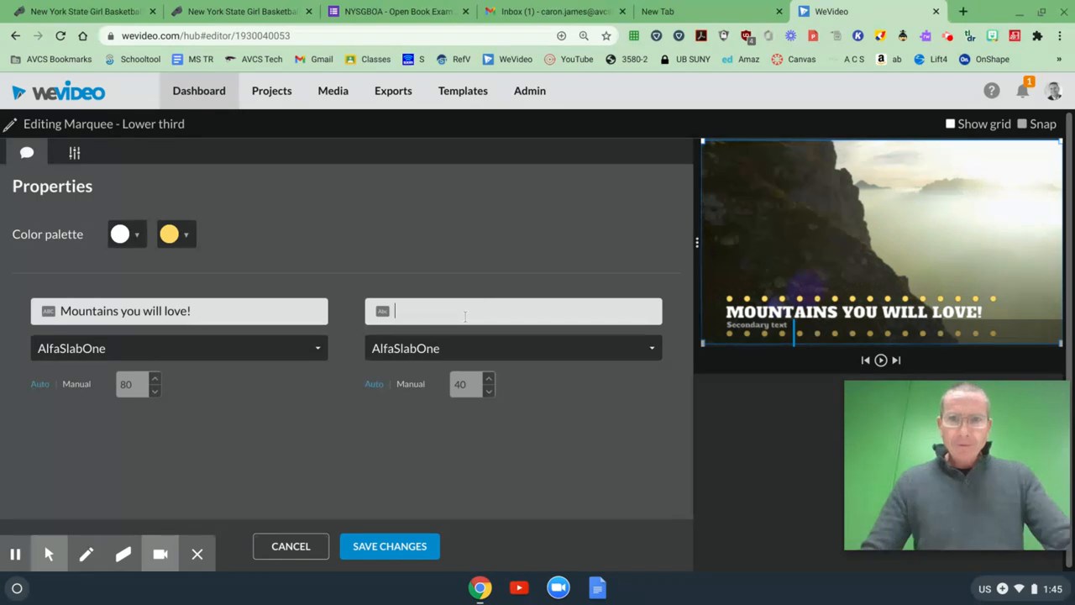
text(E)
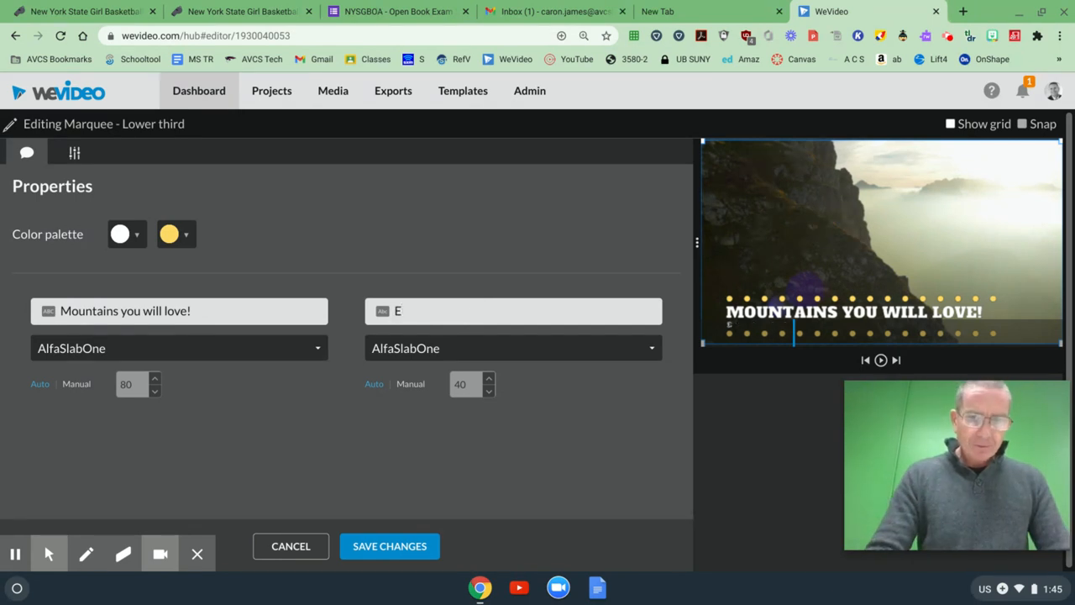
text(njoy!)
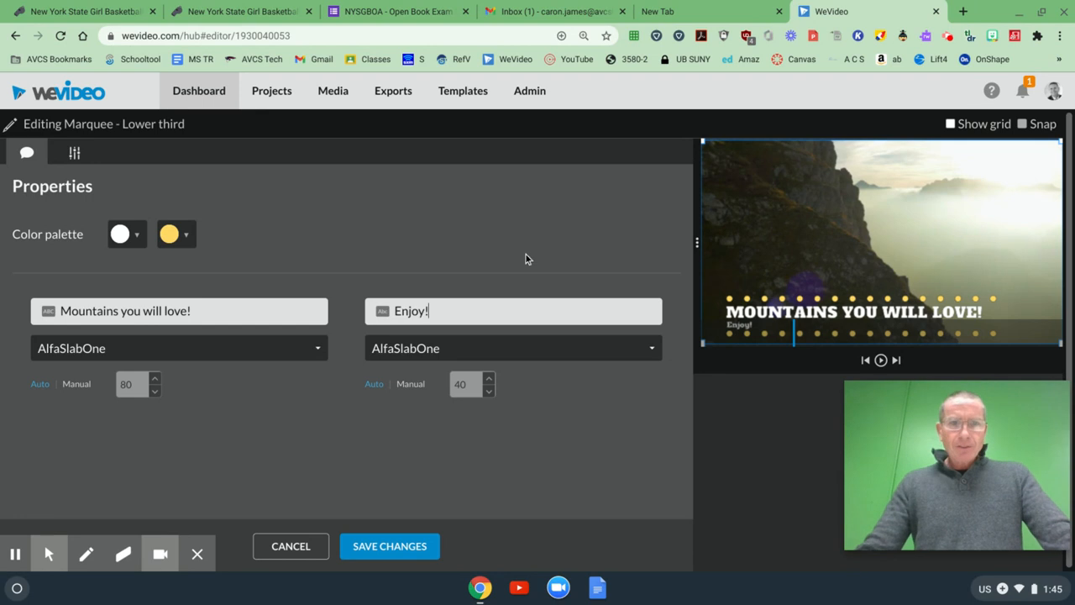
Step: Change the title's dot color to bright green and its text color to light blue
click(186, 236)
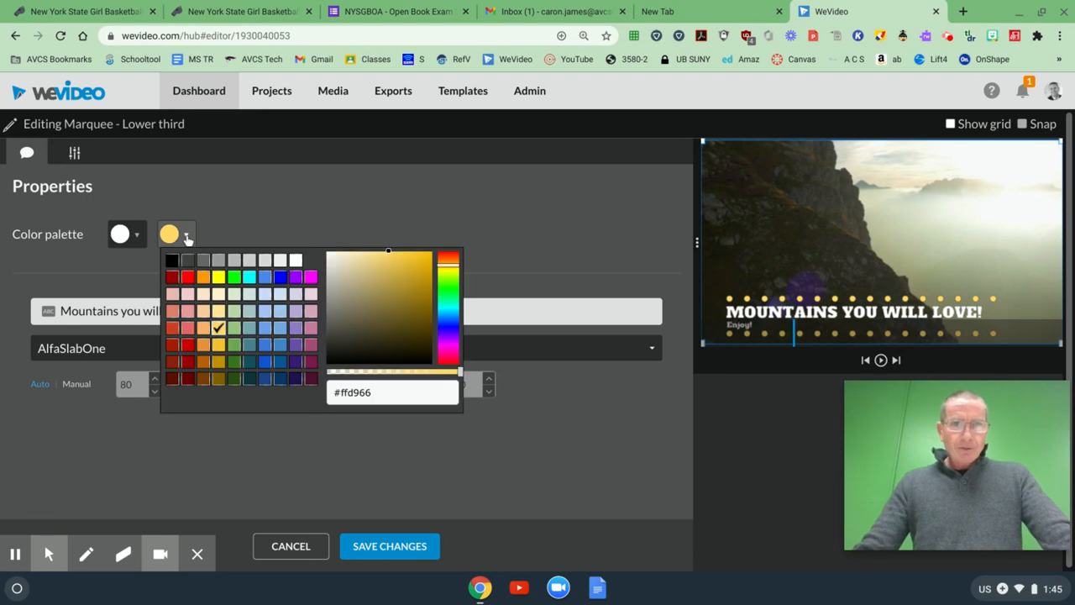
click(234, 276)
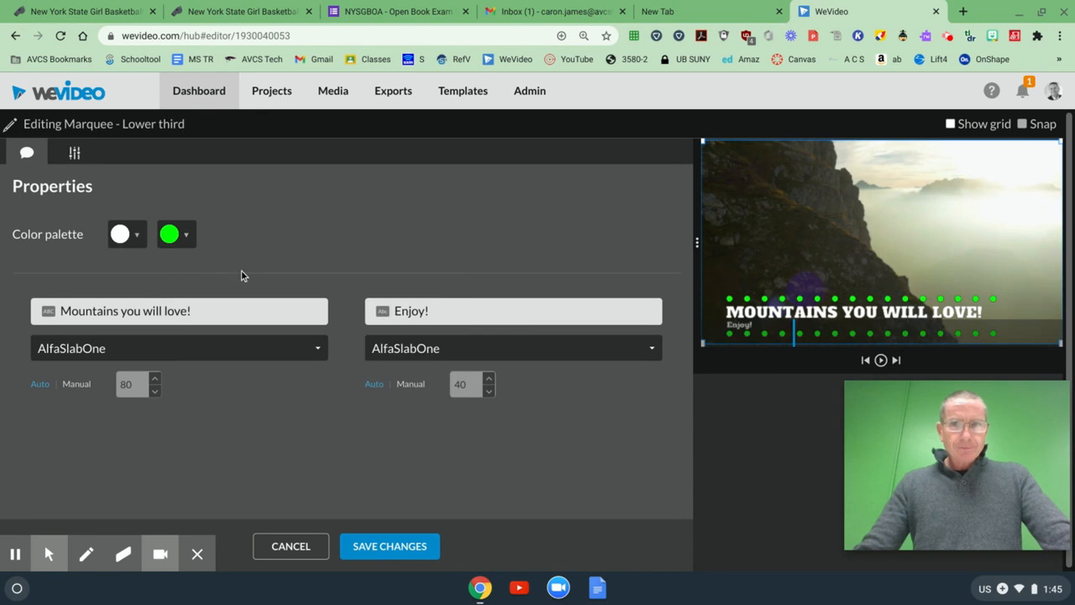
click(134, 236)
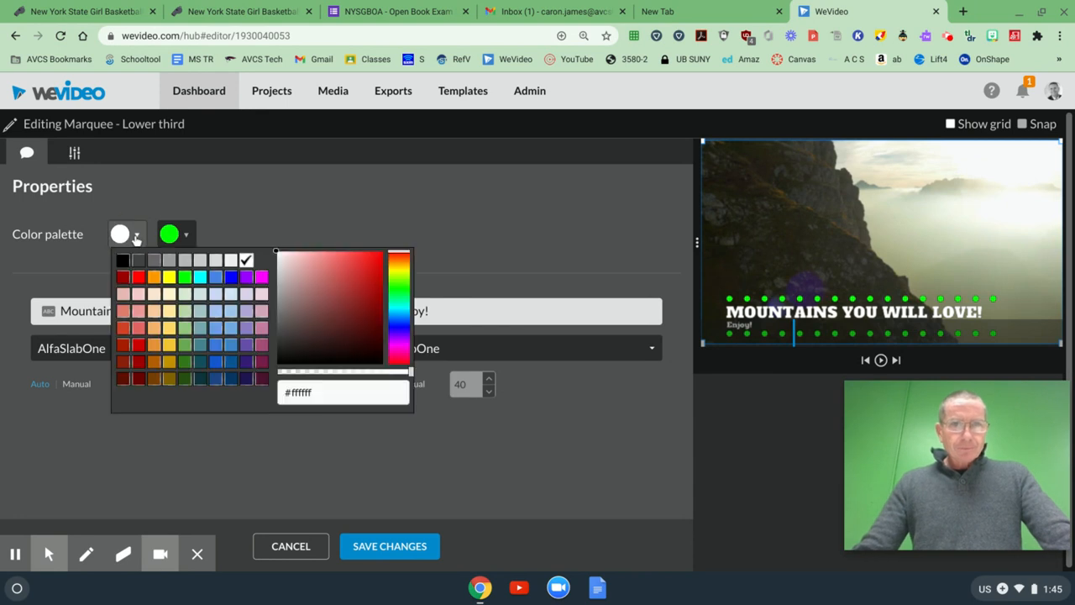
click(219, 311)
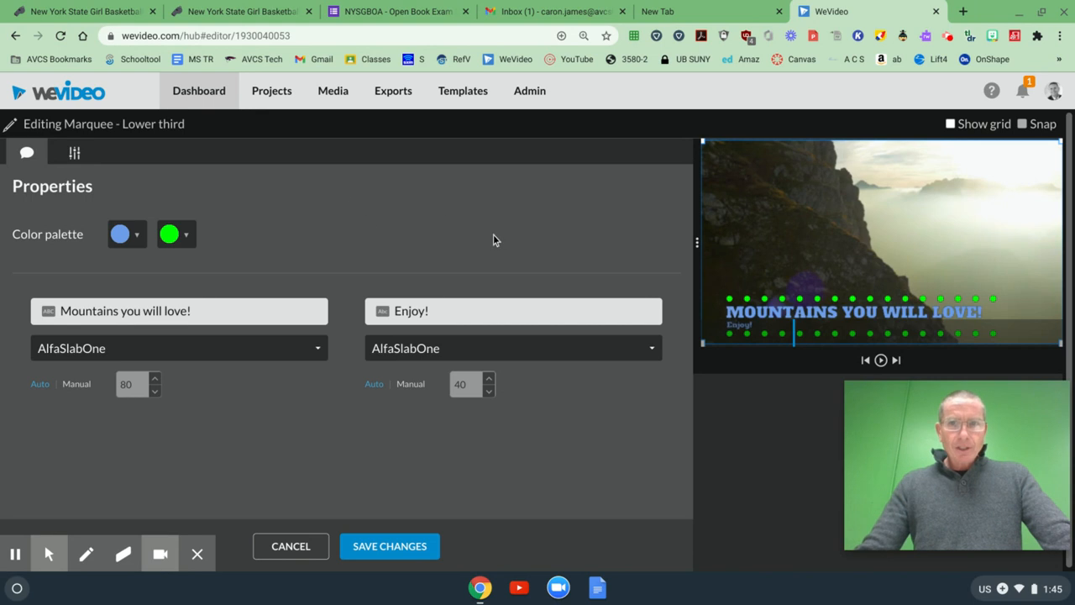
Step: Scale the Marquee title to 1.2, position it near the top of the frame at x -12, y -929, and save it
click(830, 312)
drag(830, 312, 830, 238)
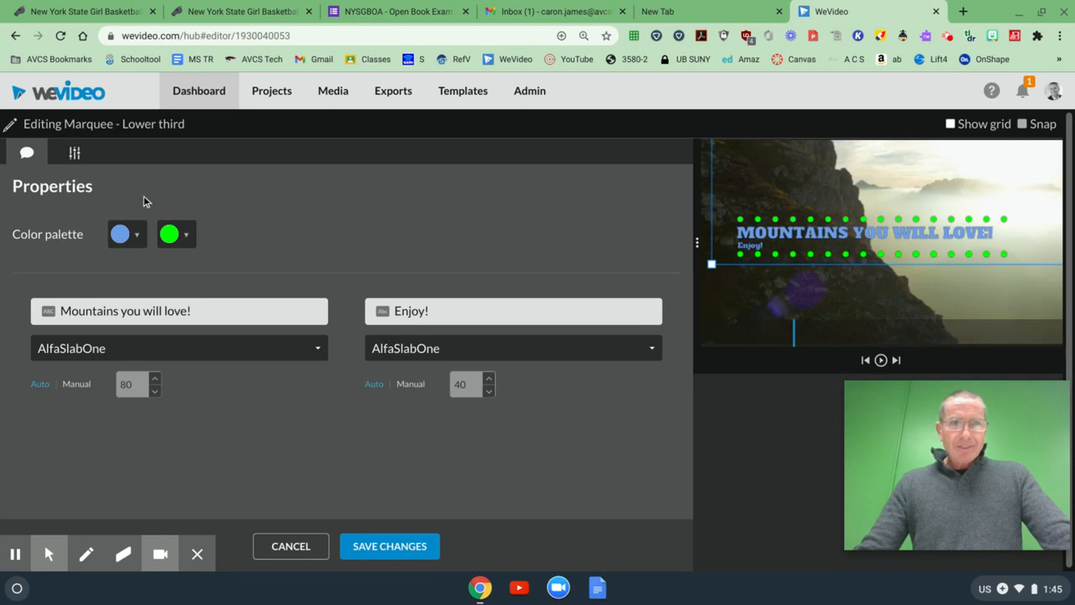
click(74, 152)
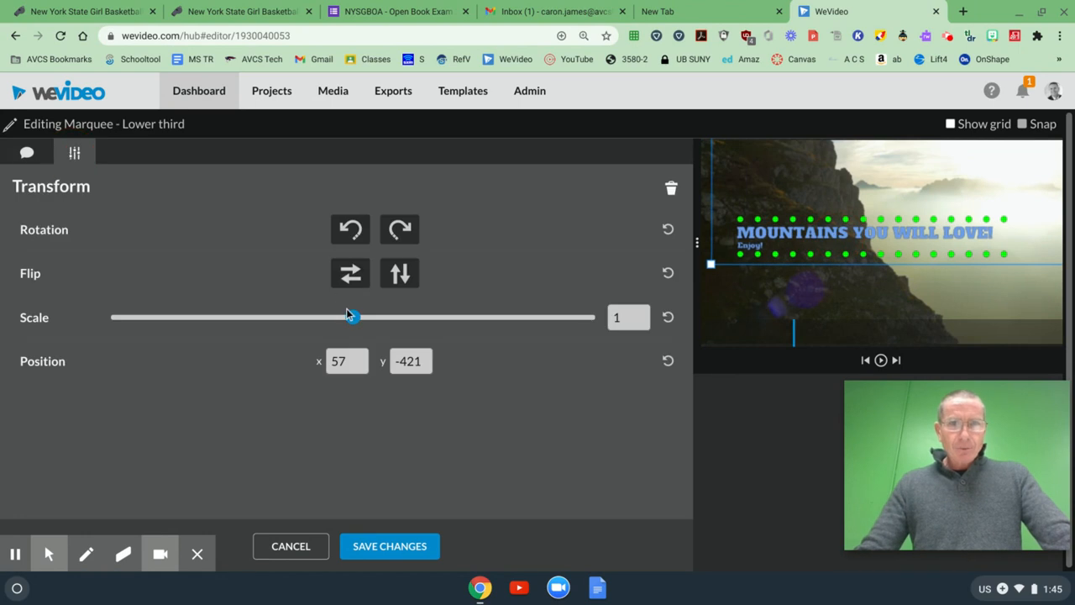
mouse_move(352, 315)
mouse_down()
mouse_move(372, 325)
mouse_move(363, 319)
mouse_up()
drag(879, 246, 901, 172)
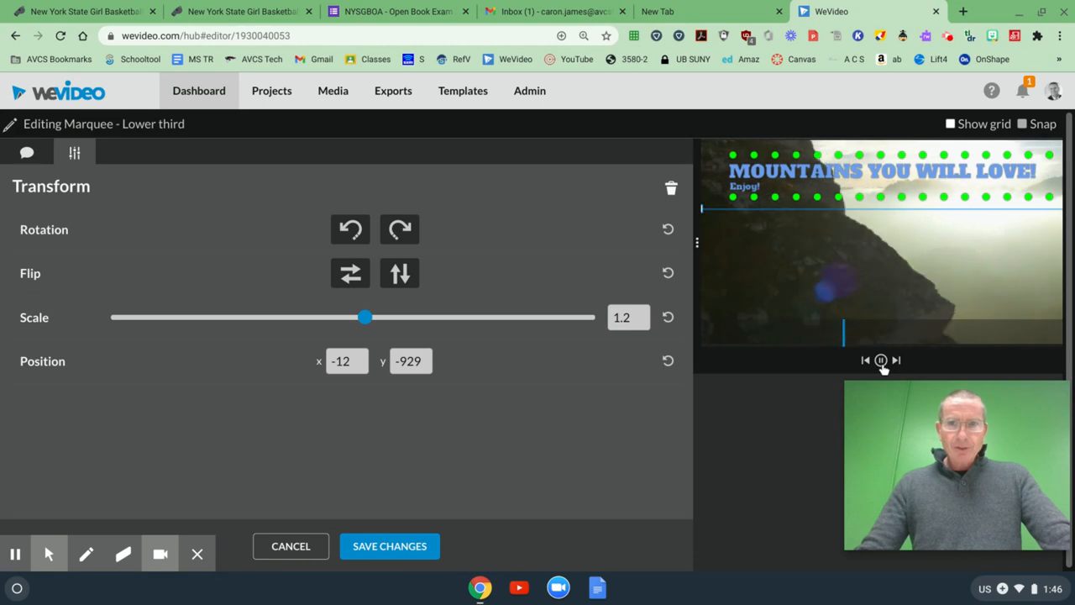
click(881, 362)
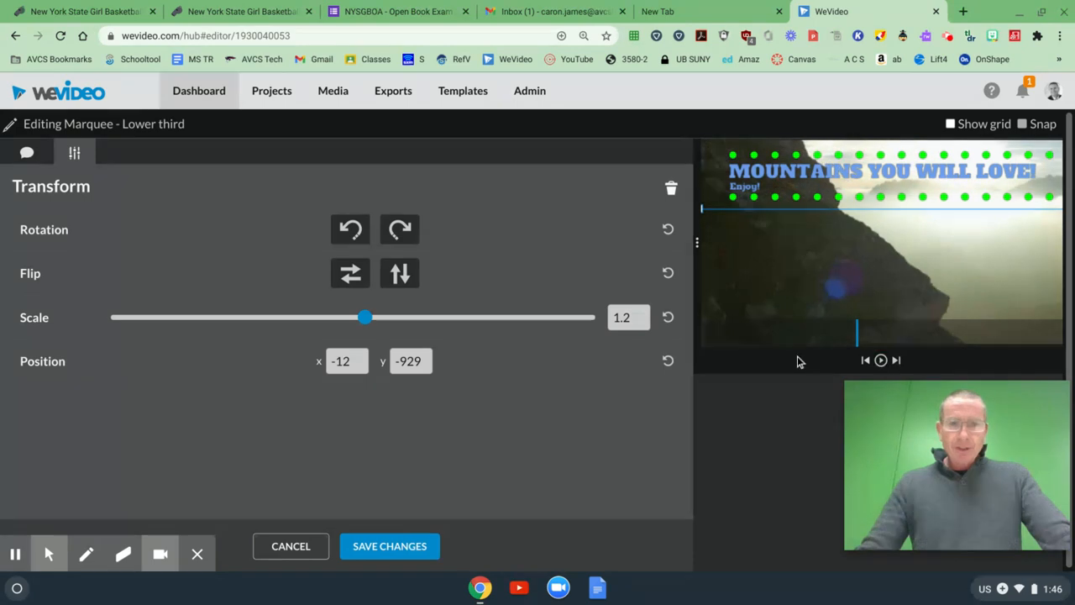
click(390, 547)
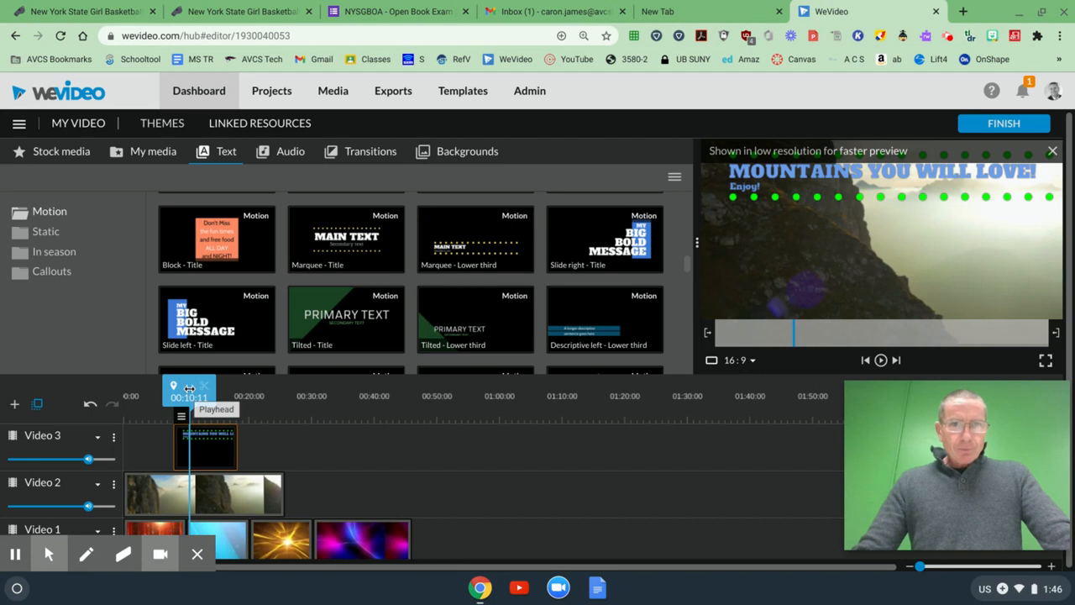
Step: Play the project from the beginning to review the enlarged title over the mountain clip
drag(189, 388, 115, 392)
click(205, 447)
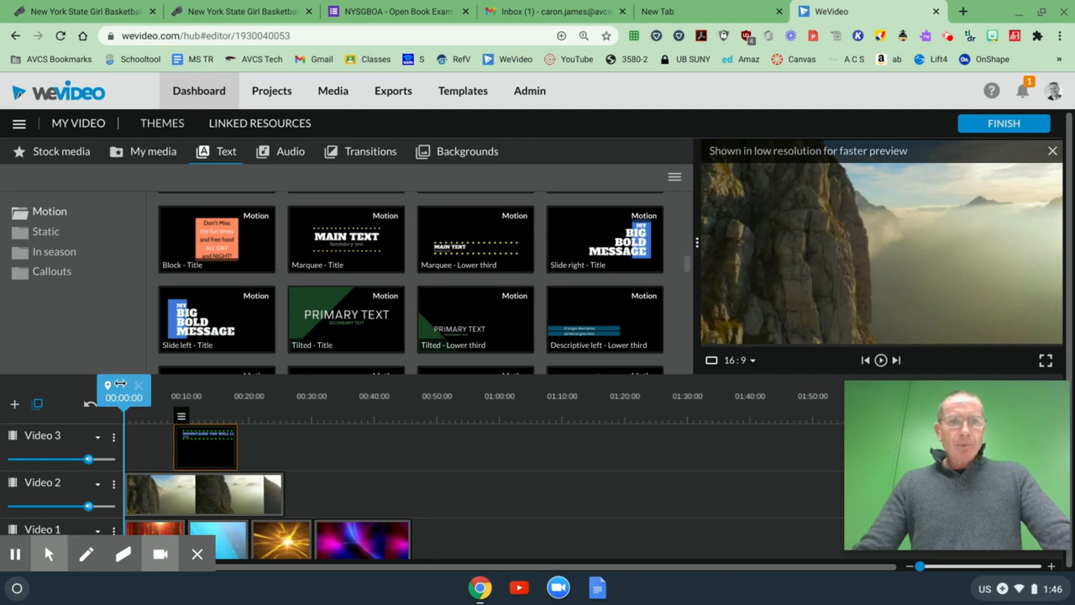
click(881, 361)
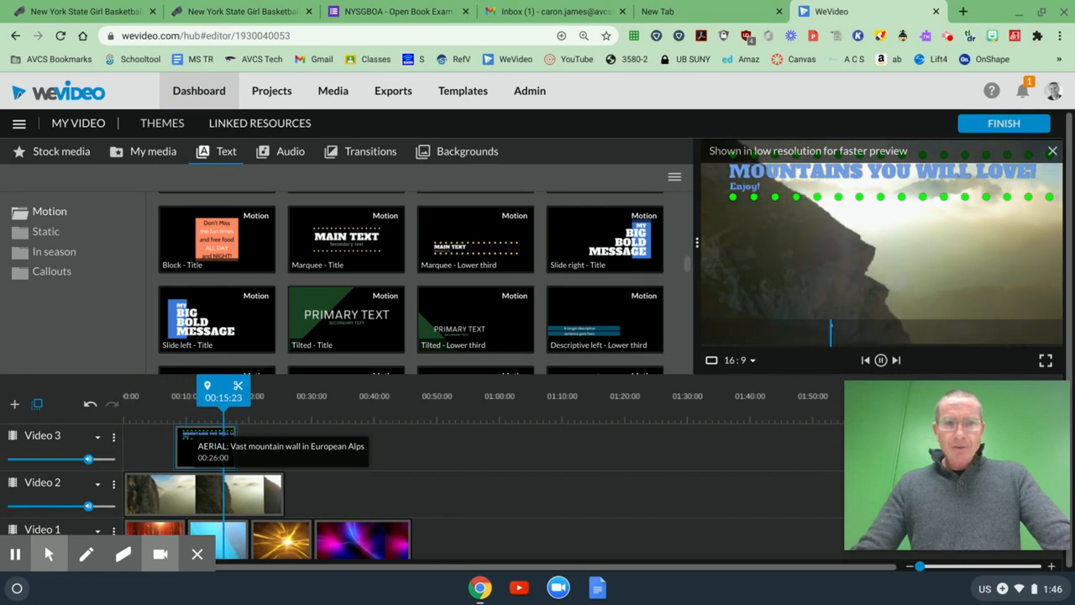
key(space)
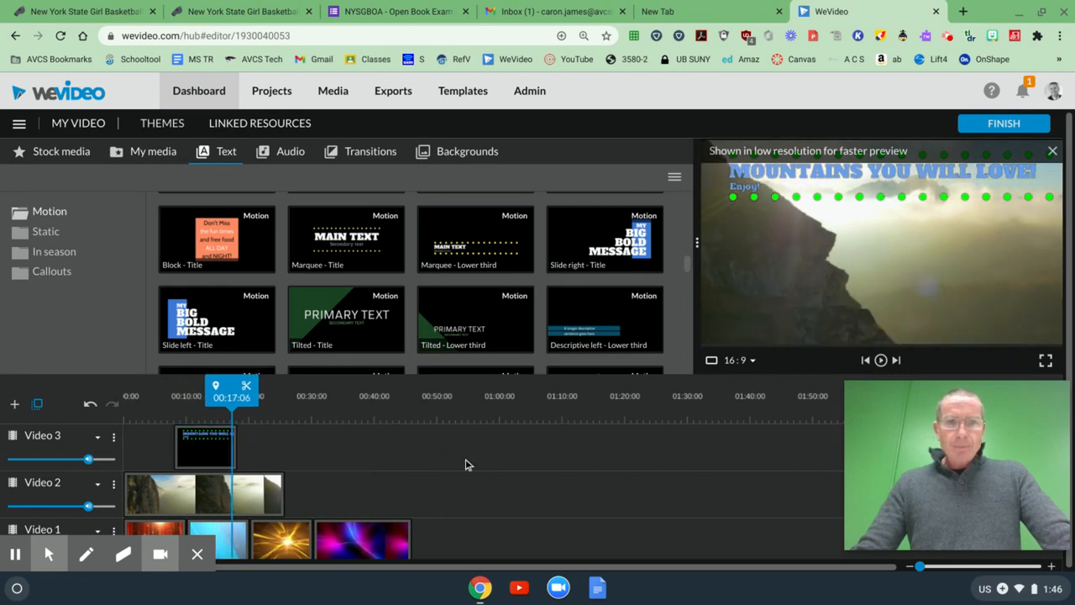
Step: Reopen the Marquee title, move it down to the middle of the frame and save the change
double_click(207, 451)
drag(872, 174, 855, 232)
click(425, 556)
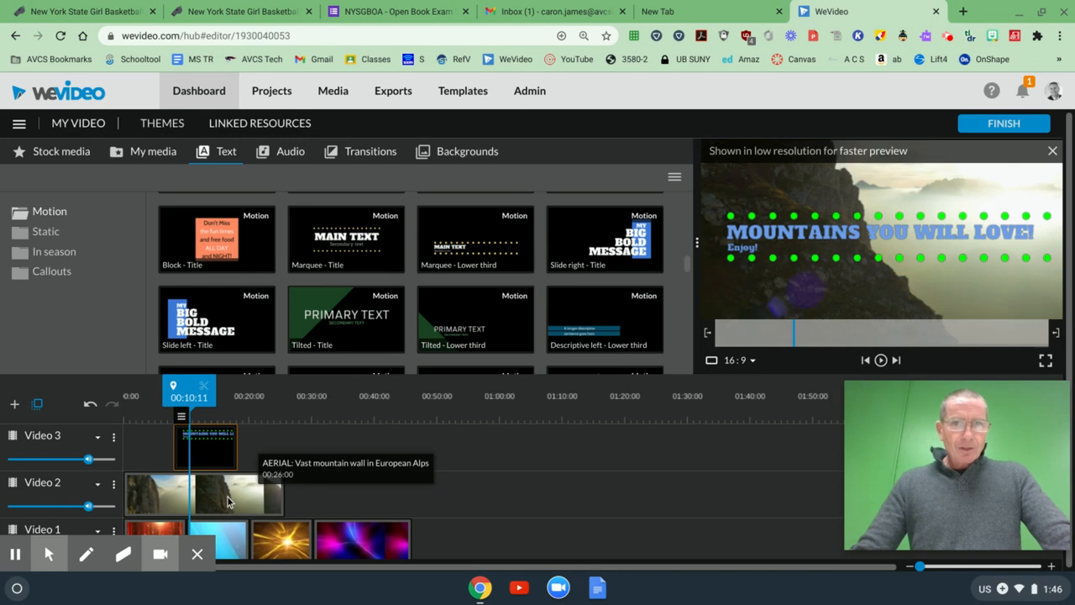
Step: Open the mountain clip on Video 2 for editing, scale it to 0.8 and position it at x 32, y 22
double_click(228, 501)
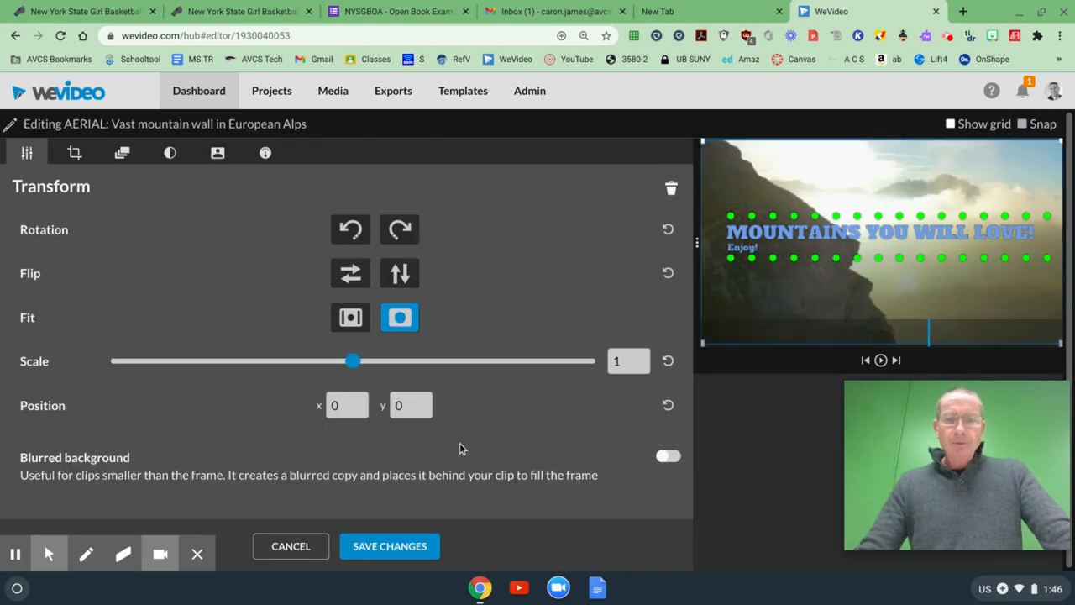
drag(357, 370, 304, 367)
mouse_move(831, 174)
mouse_down()
mouse_move(835, 187)
mouse_move(814, 183)
mouse_move(845, 199)
mouse_move(854, 185)
mouse_move(811, 176)
mouse_up()
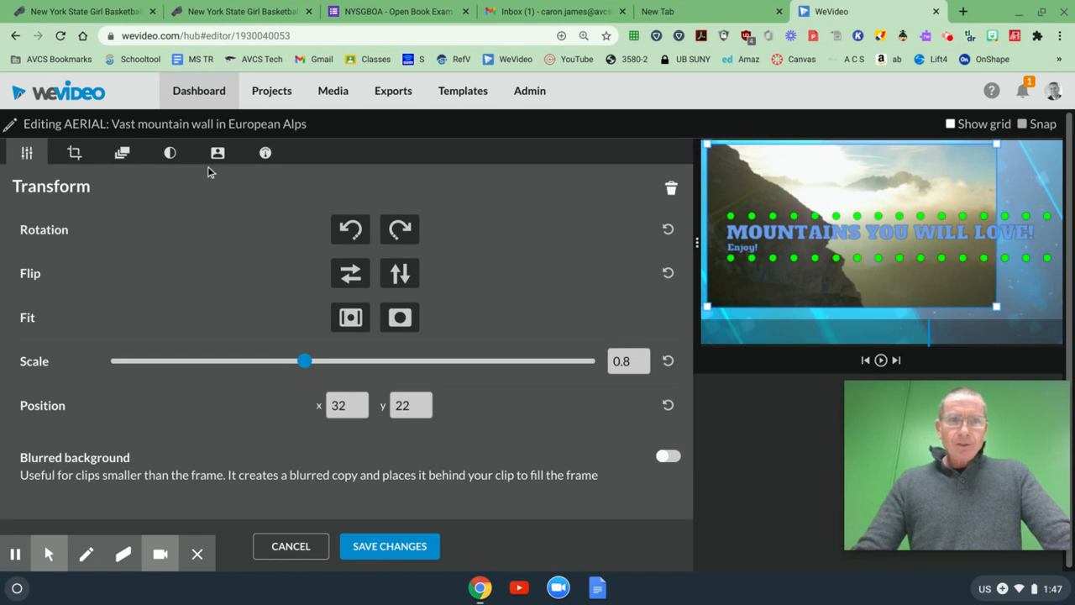
Step: Set the mountain clip's animation end to scale 0.67 at position x 615, y 316
click(123, 154)
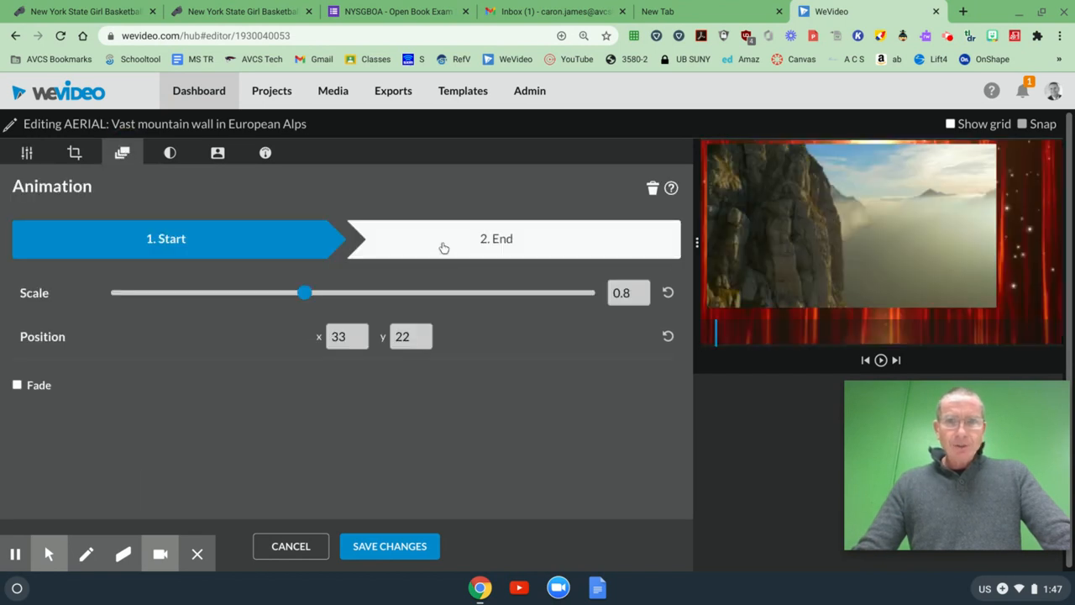
click(490, 239)
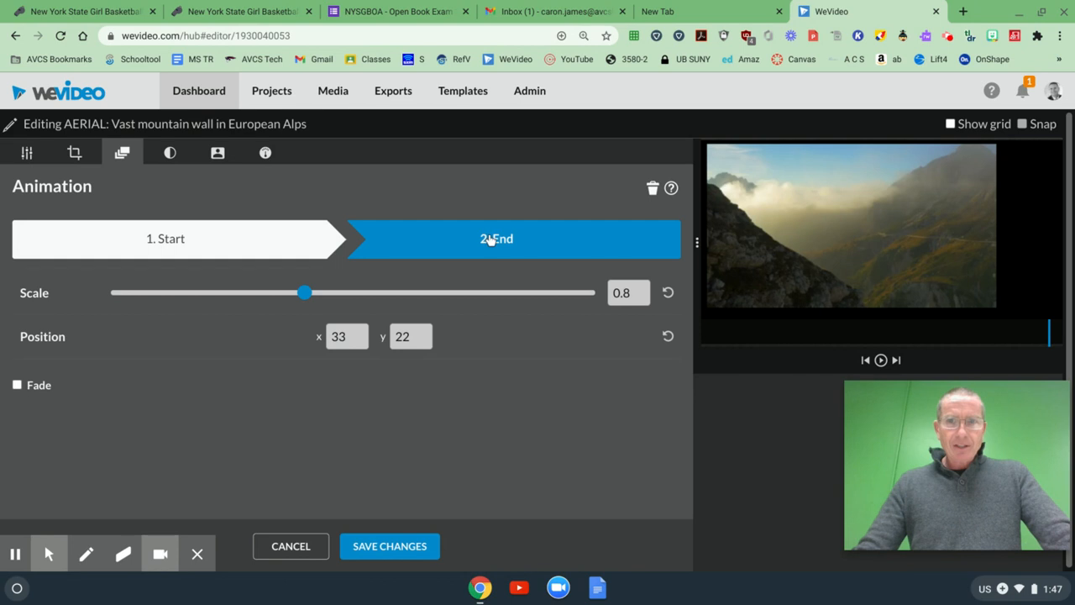
drag(307, 298, 273, 292)
drag(856, 211, 946, 254)
click(281, 244)
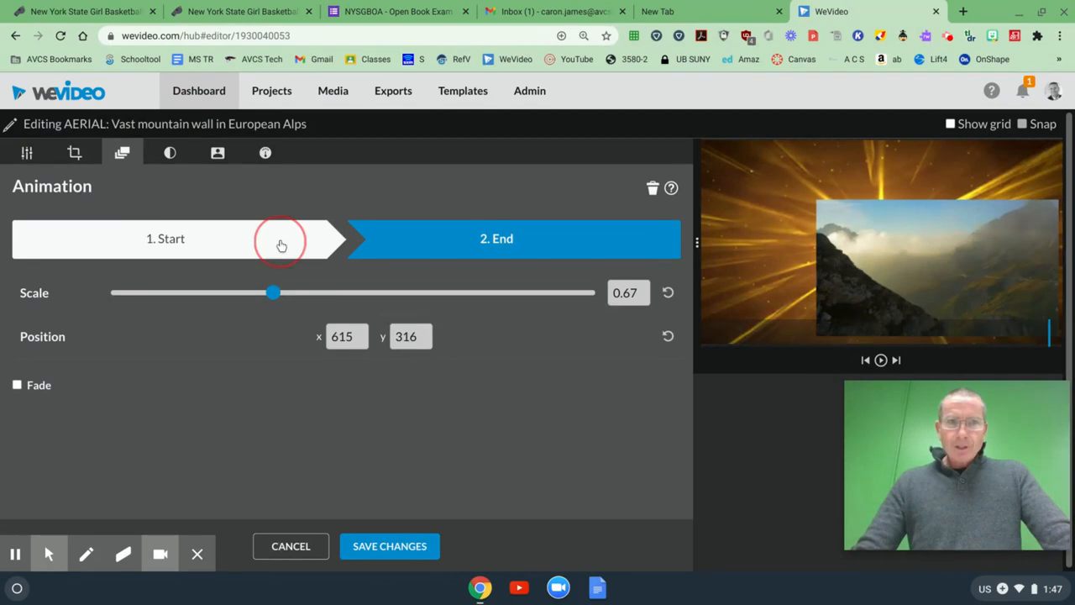
Step: Enable Fade on the mountain clip with a 2-second fade-in starting from 20% visibility
click(18, 386)
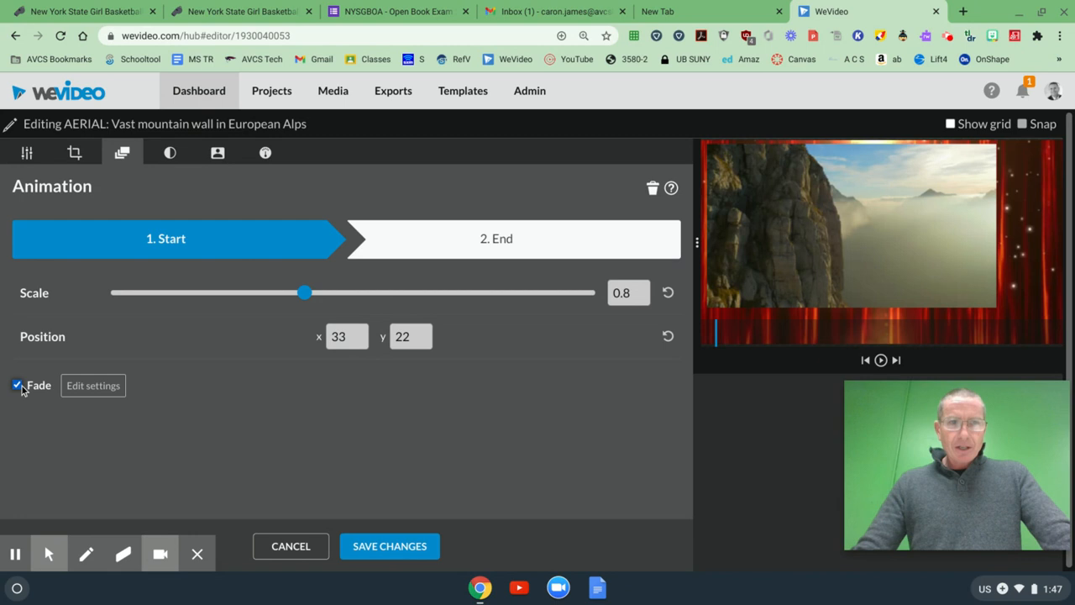
click(84, 386)
double_click(114, 441)
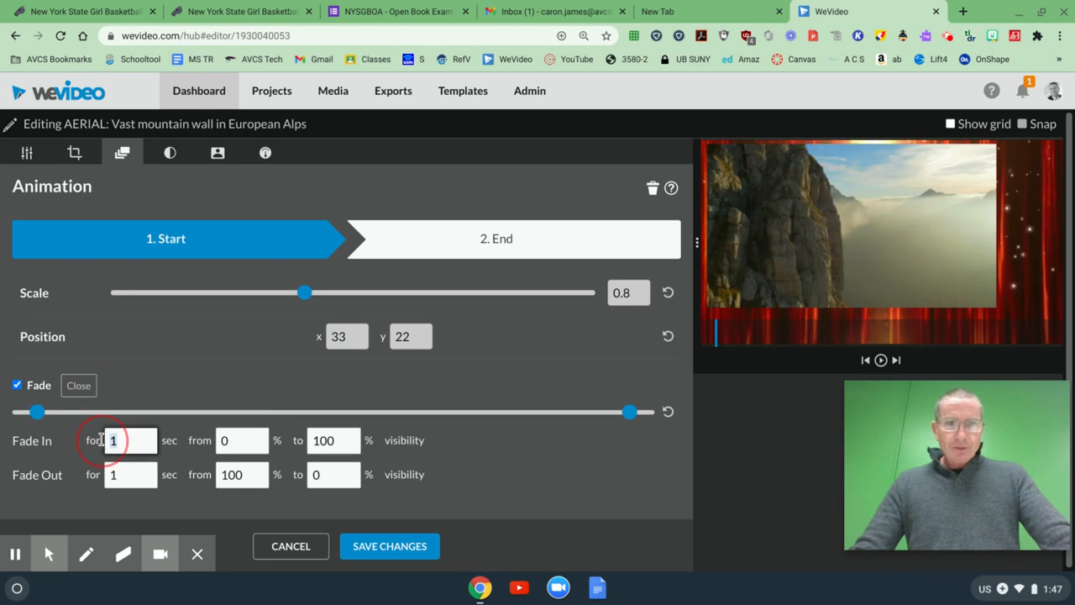
text(2)
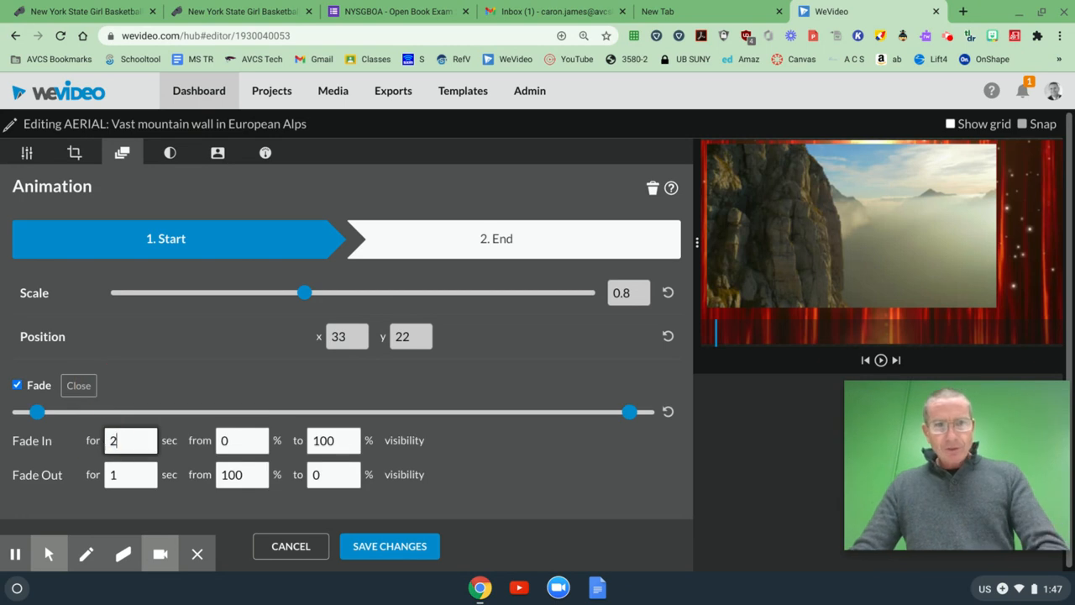
click(221, 440)
text(2)
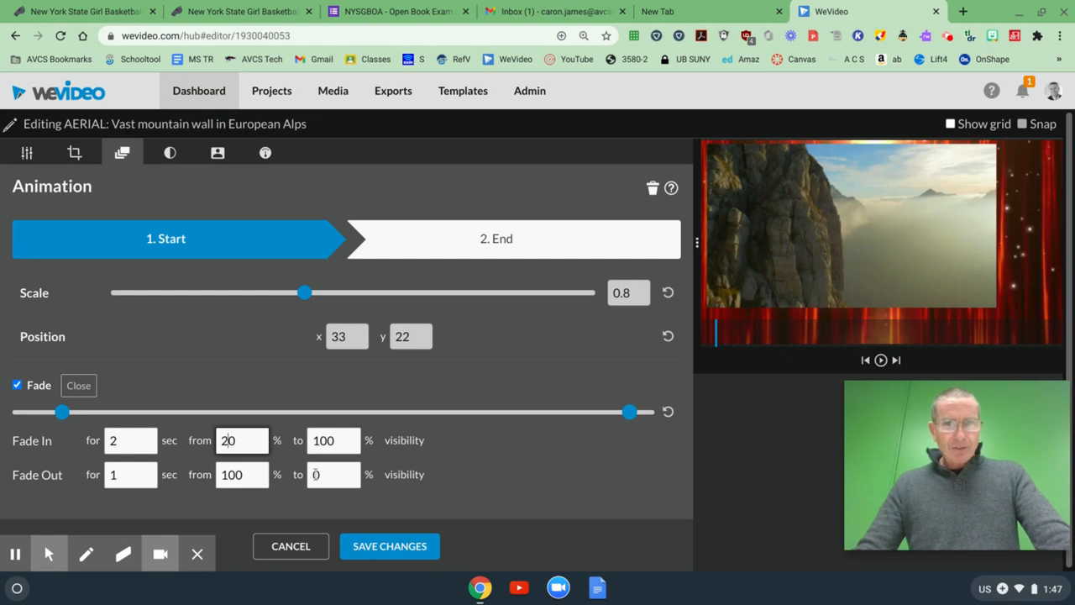
Step: Try keying out the sky's blue, 82b0c9, from the mountain clip with Color Keying, and discard all the clip edits
click(170, 154)
click(216, 155)
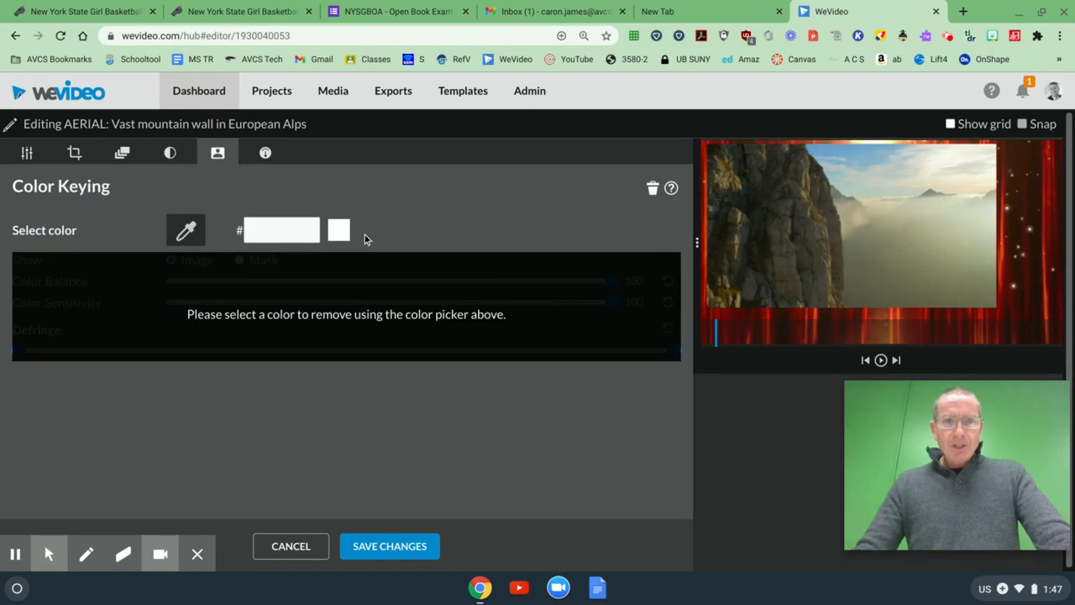
mouse_move(862, 426)
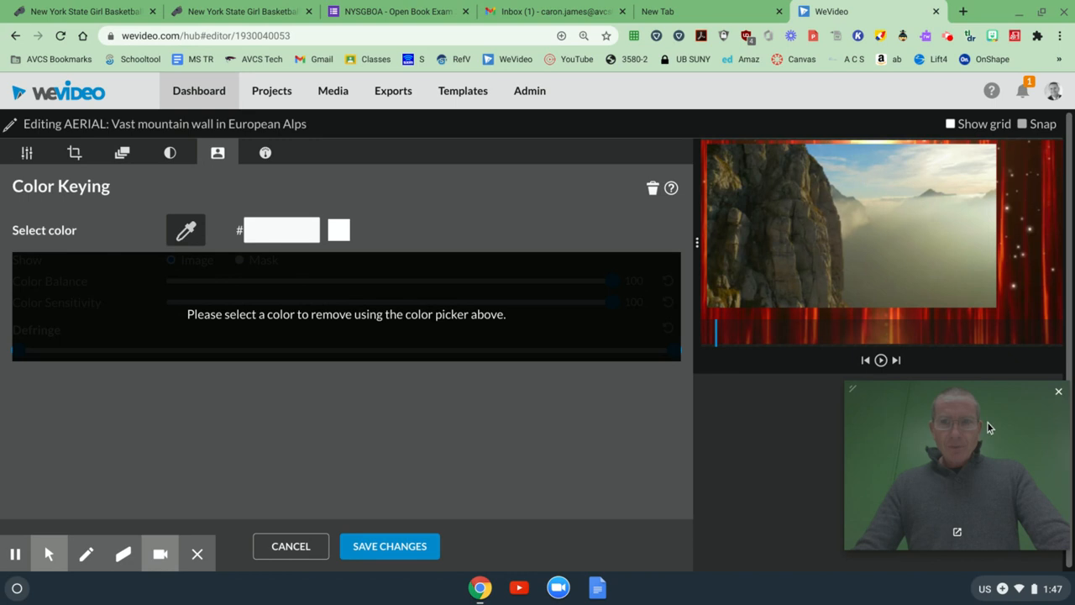
click(189, 234)
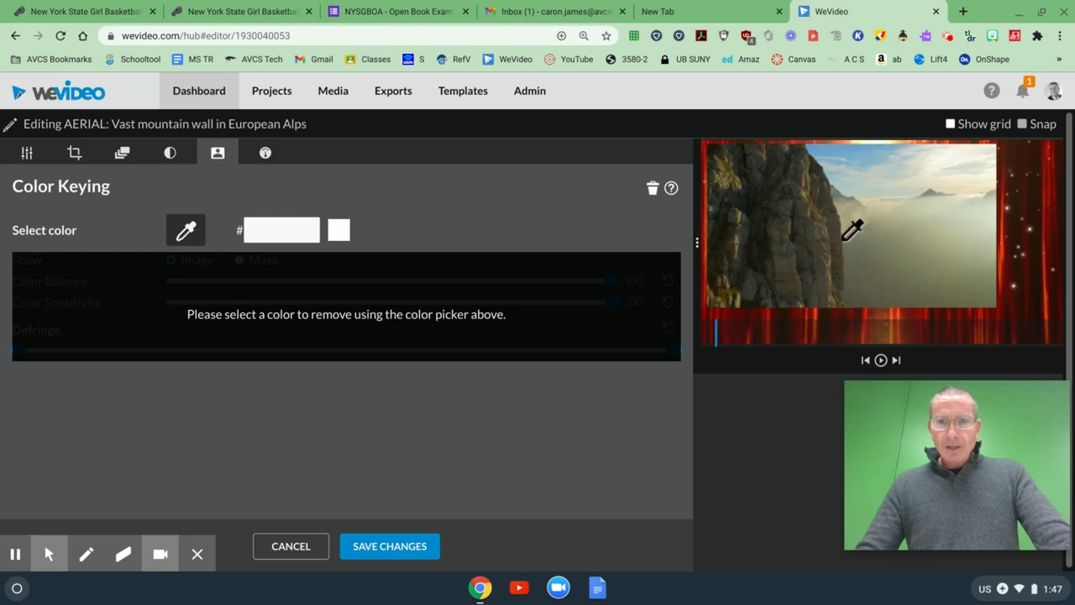
click(872, 155)
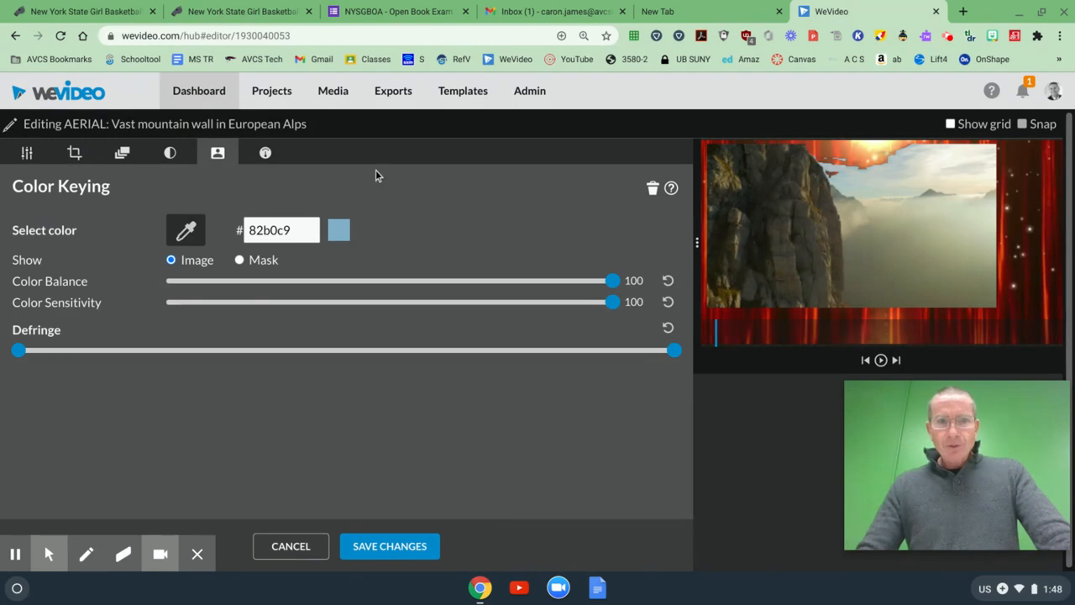
click(292, 546)
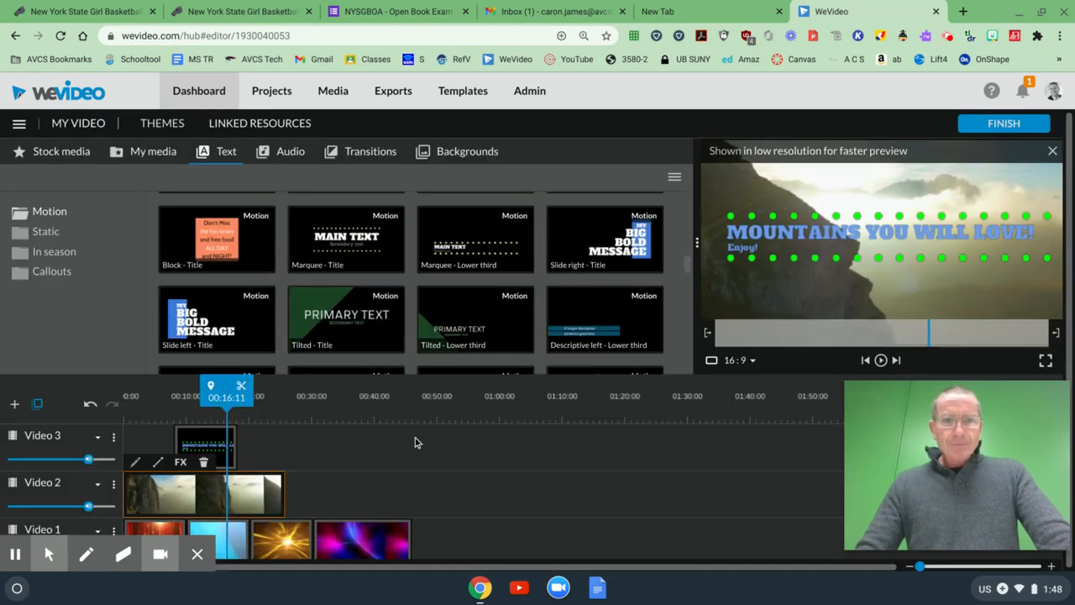
Step: Animate the mountain clip from a scaled-down, repositioned start to an end at scale 0.75, position x 440, y 224
double_click(179, 492)
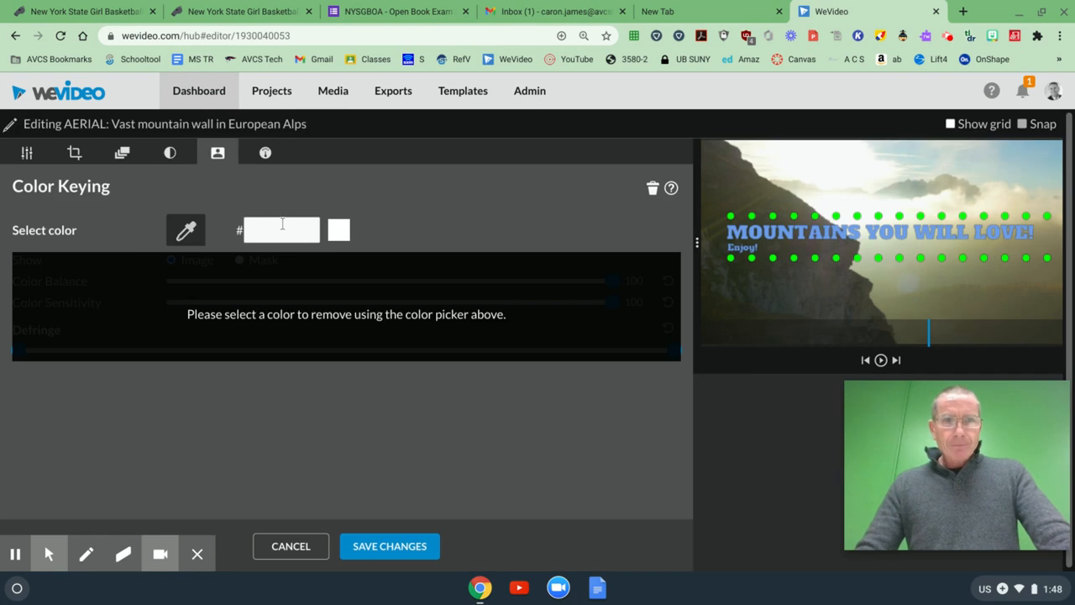
click(123, 153)
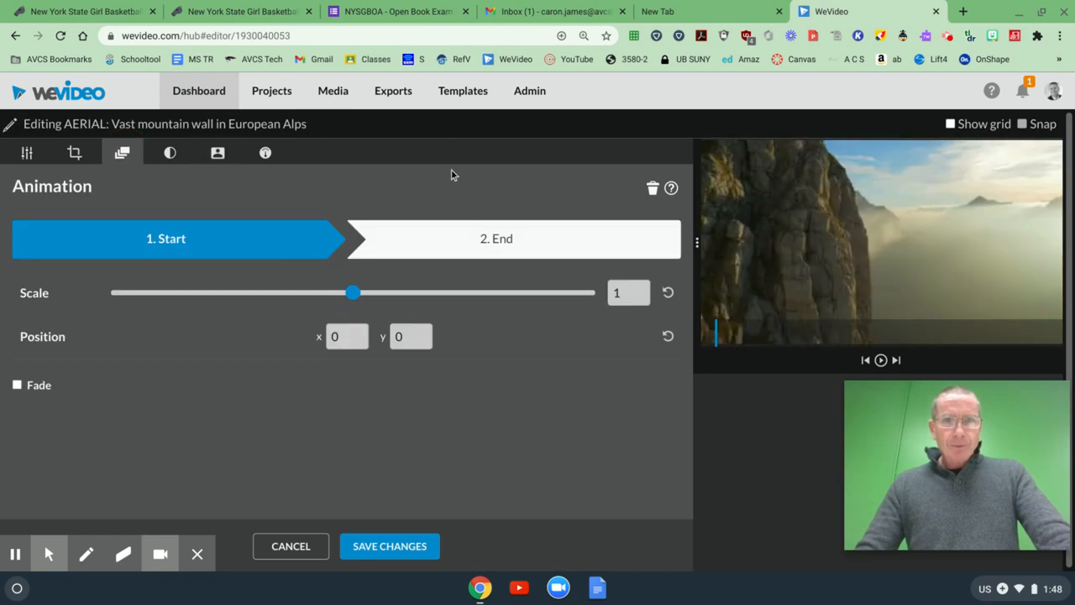
drag(352, 296, 285, 293)
click(853, 245)
drag(822, 229, 811, 226)
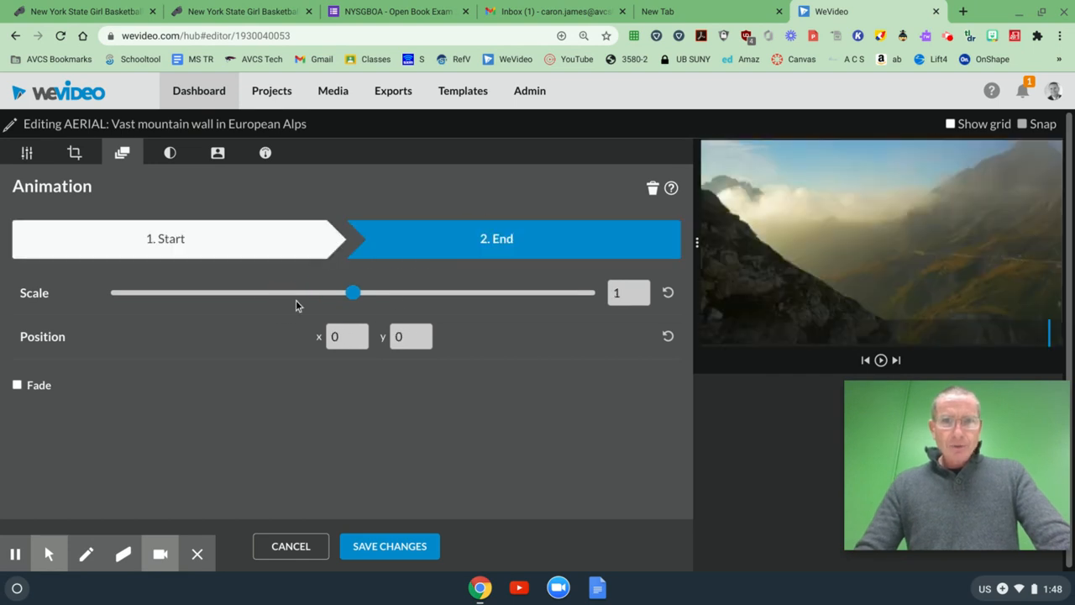
drag(356, 295, 292, 296)
drag(896, 255, 935, 271)
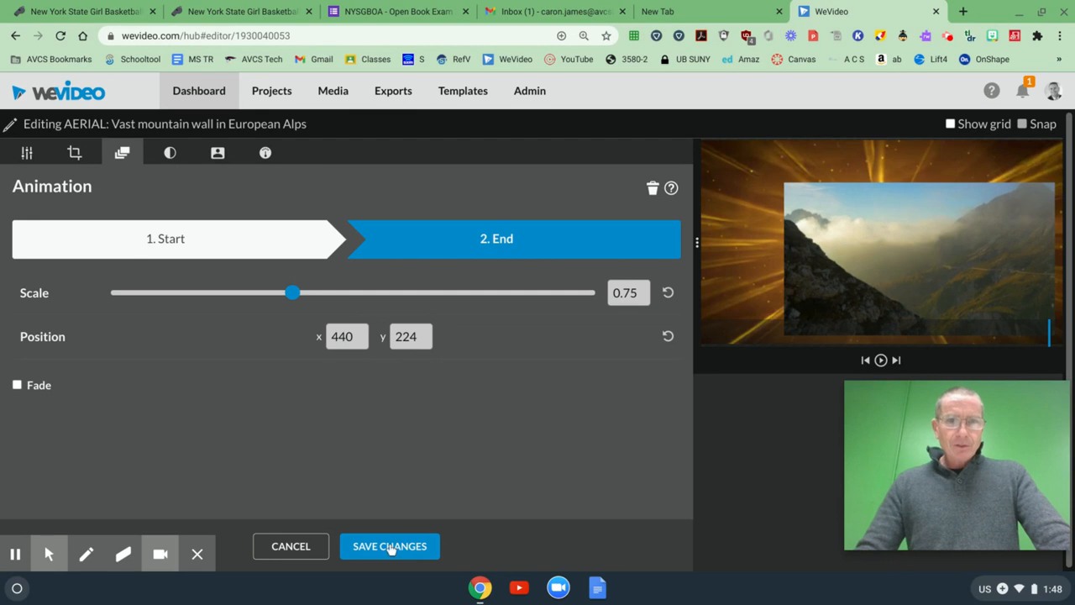
Step: Add a 2-second fade-in from 20% visibility to the mountain clip and save the changes
click(17, 385)
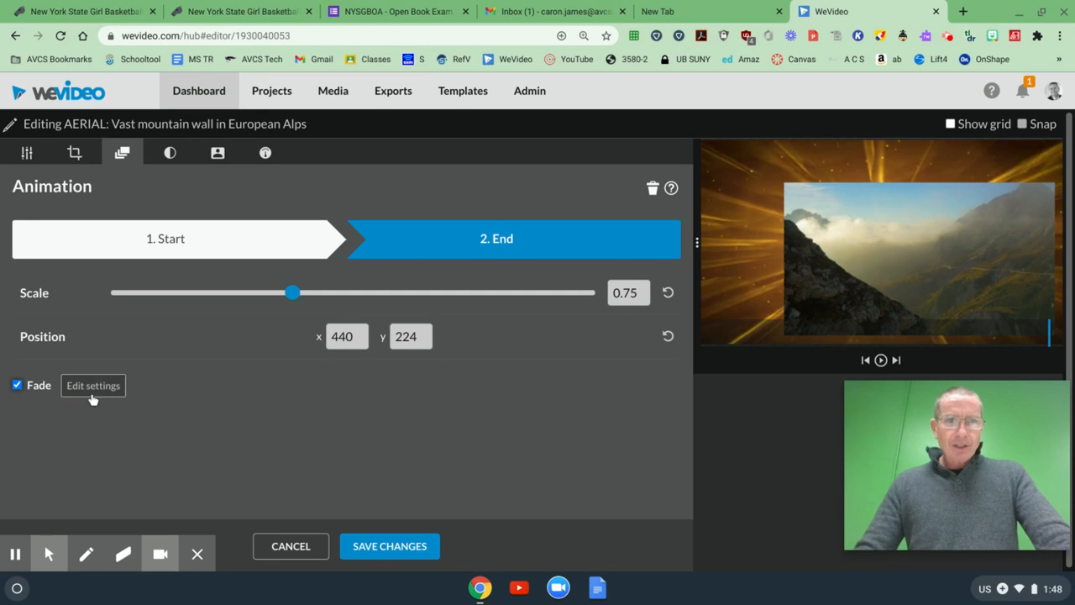
click(84, 387)
click(126, 437)
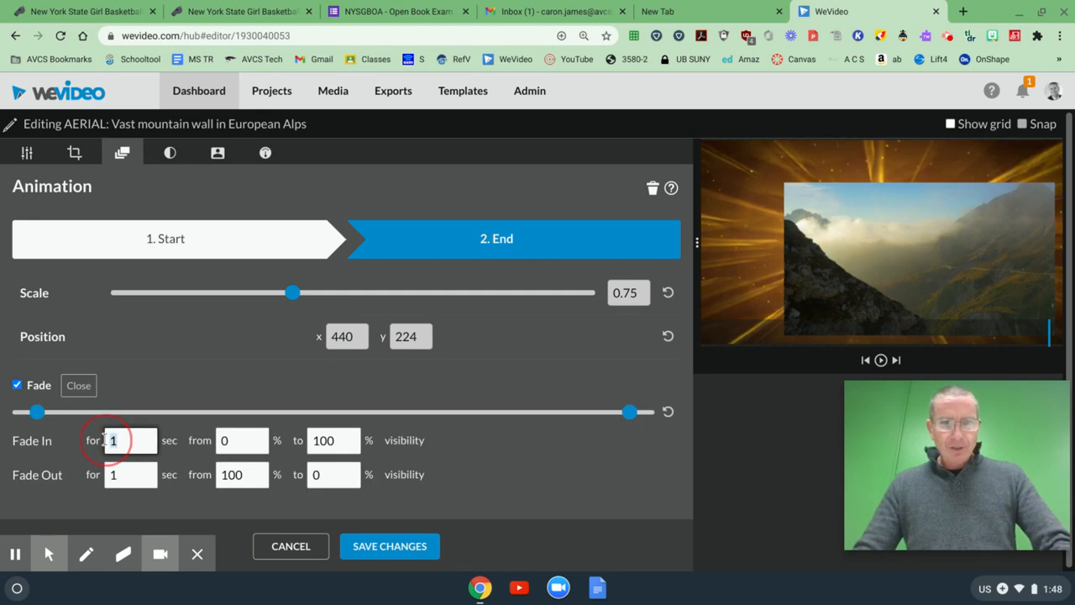
key(BackSpace)
text(2)
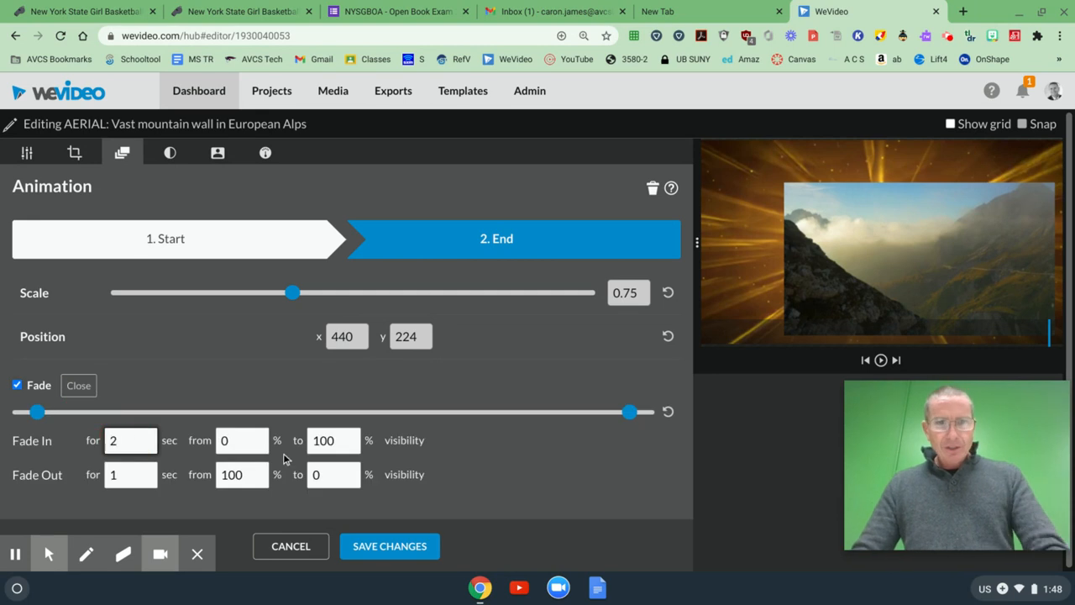
click(221, 440)
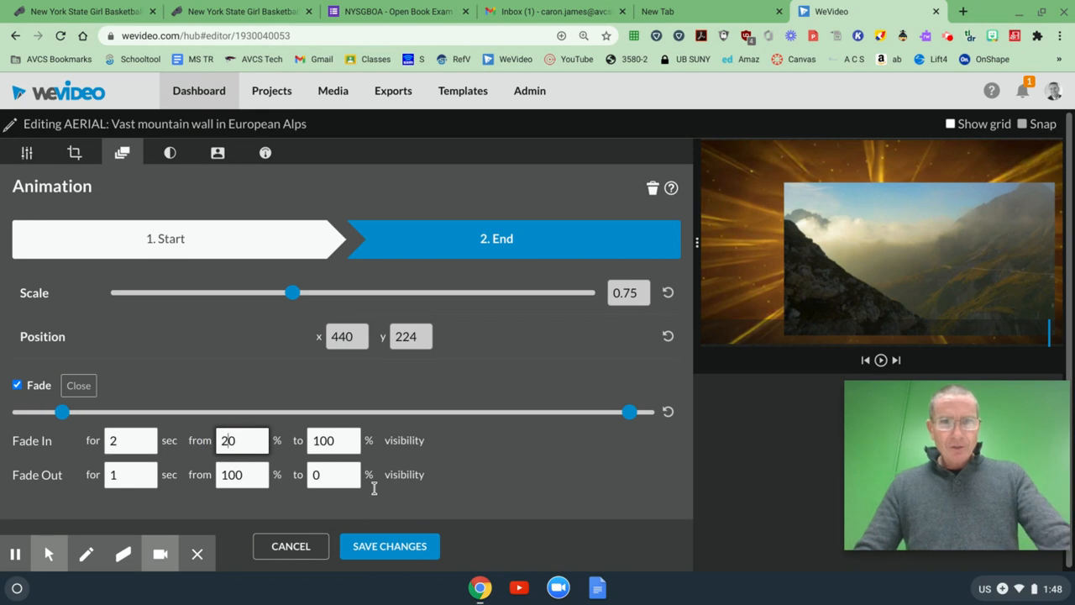
click(387, 553)
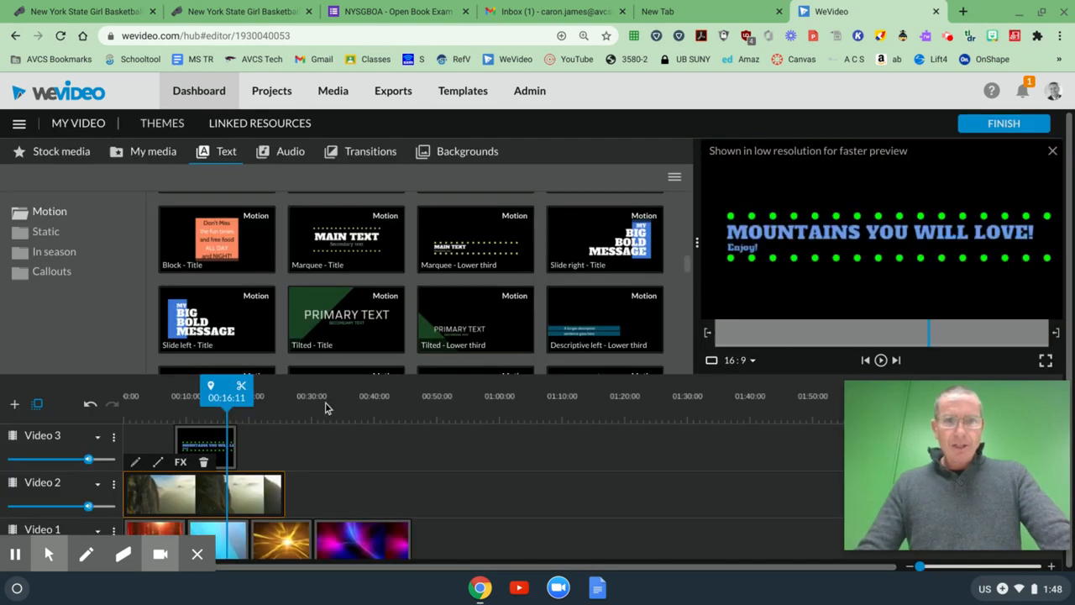
Step: Play the project from the beginning to review the mountain clip's animation and fade
drag(222, 385, 87, 394)
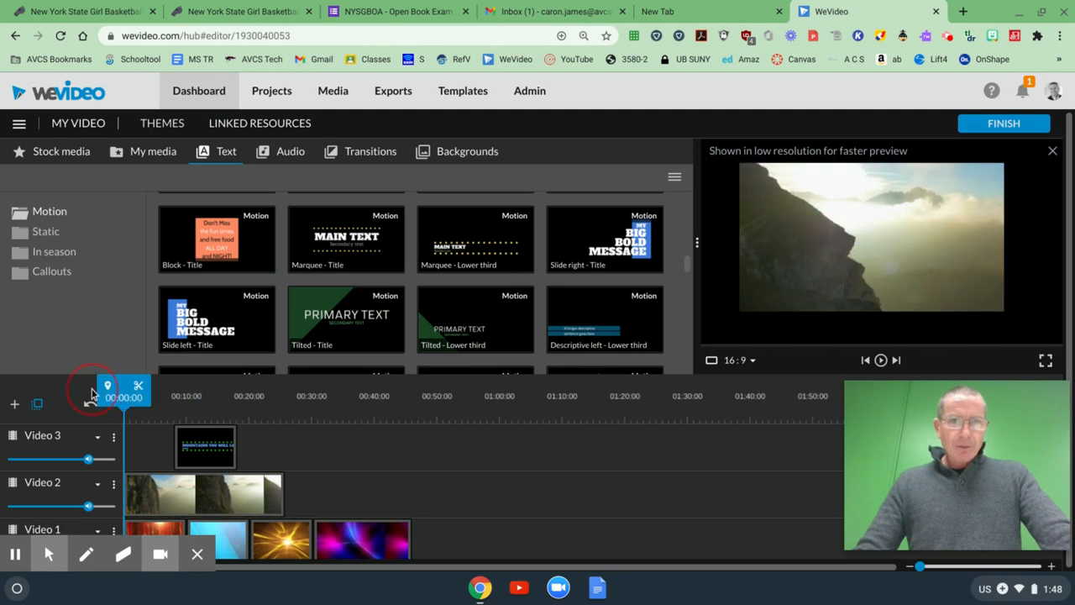
click(881, 360)
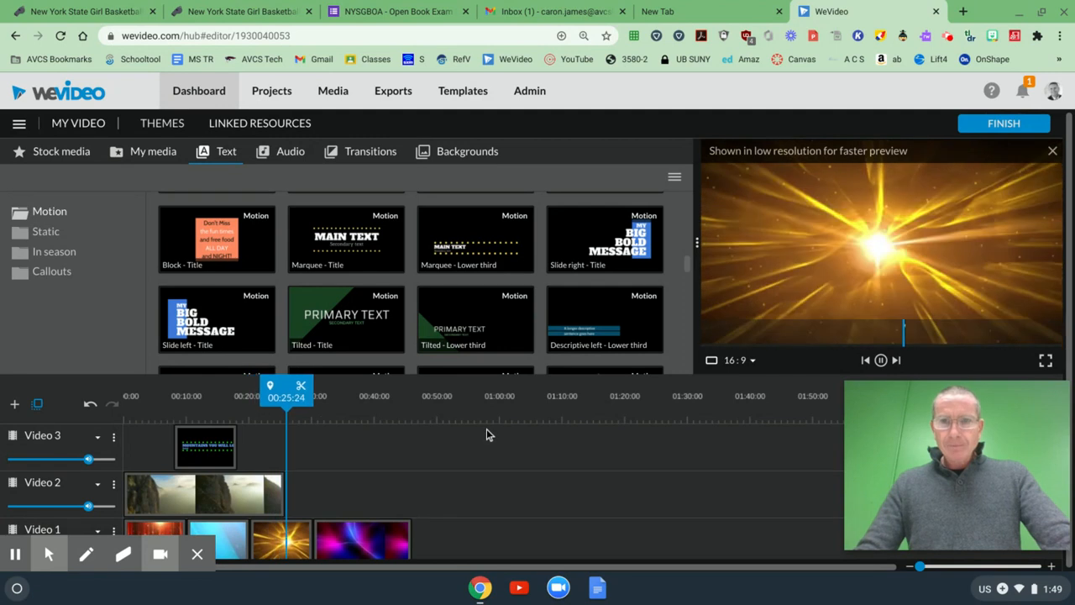
click(880, 360)
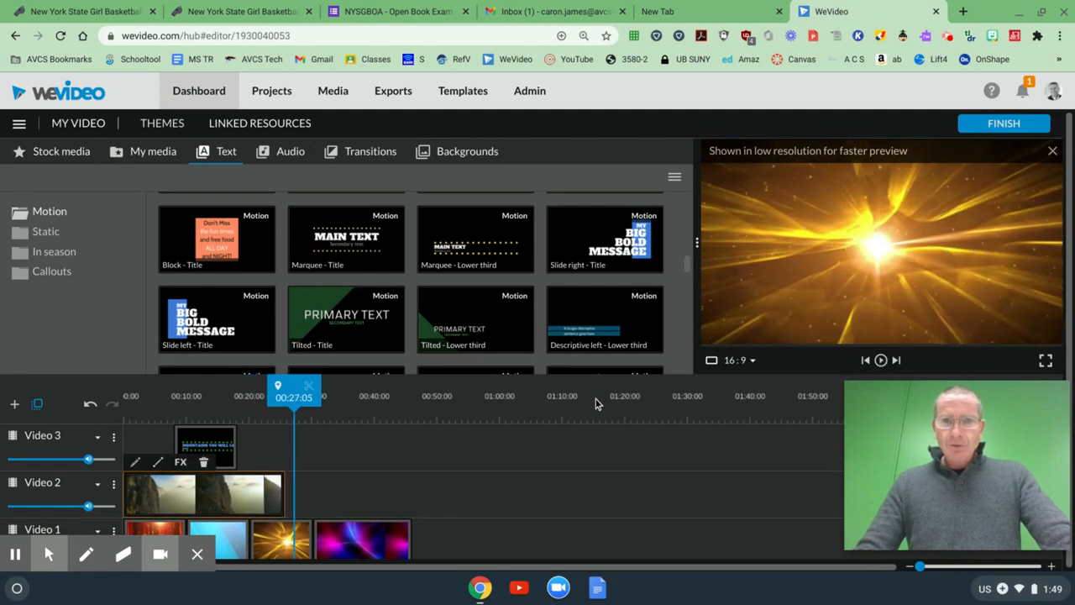
Step: Search the stock media for "rock and roll" and limit the results to audio
click(74, 154)
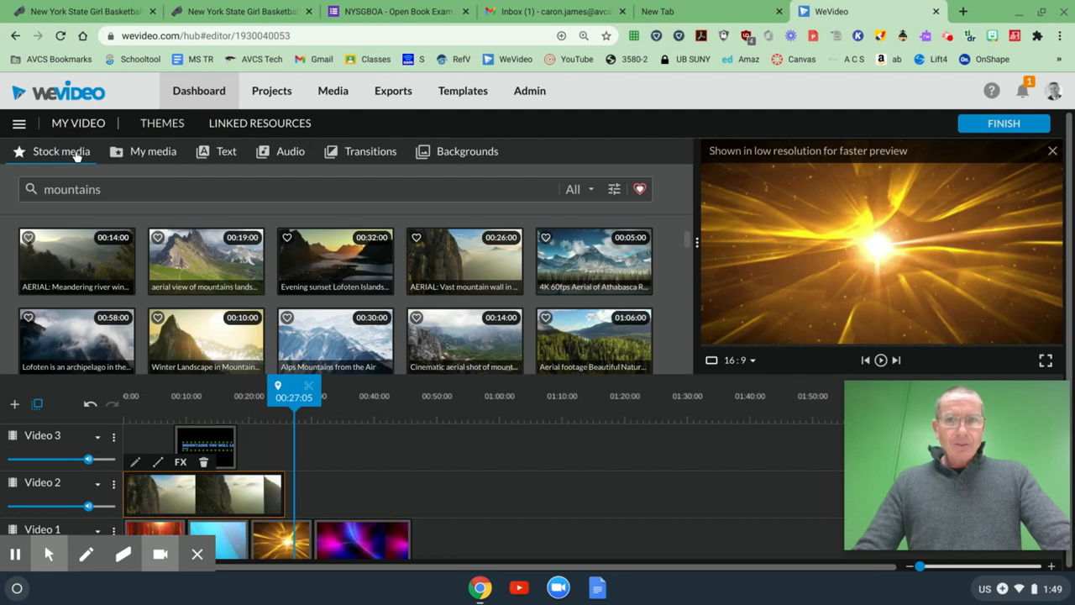
click(159, 191)
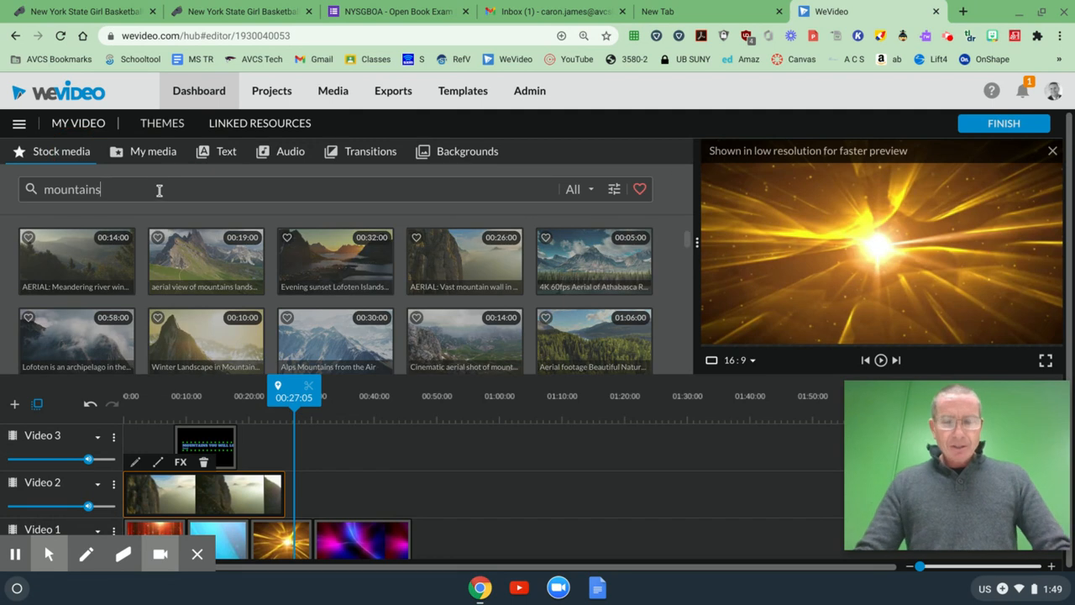
drag(158, 190, 47, 193)
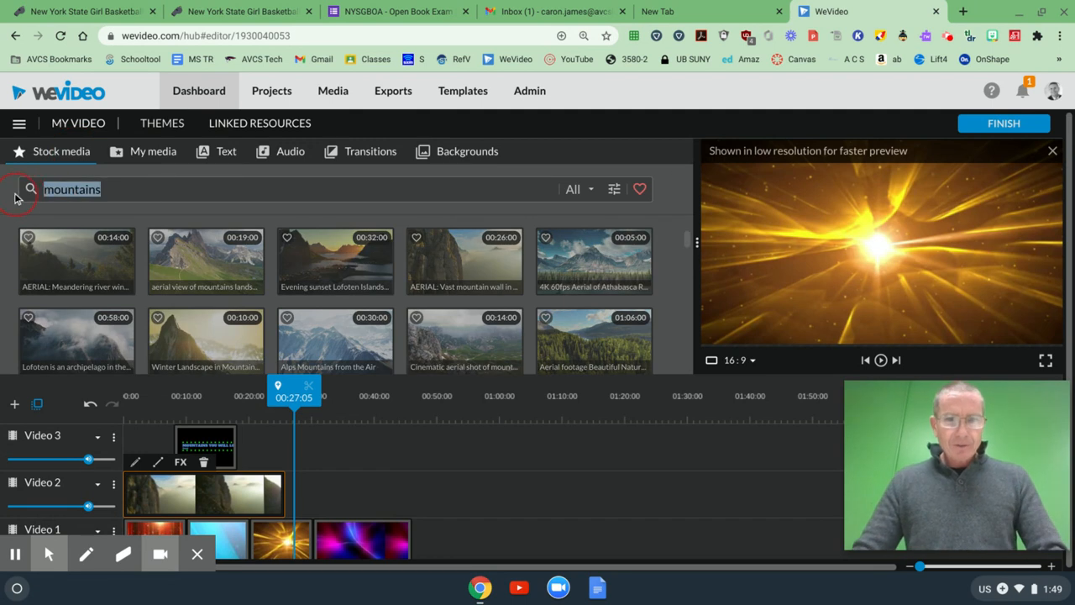
text(rock and roll)
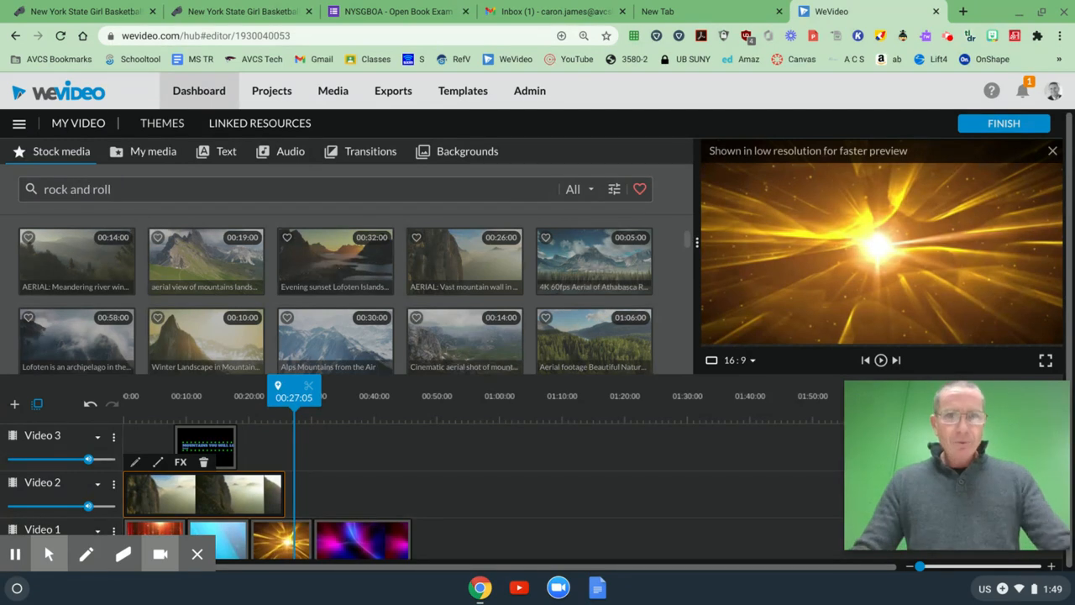
click(588, 189)
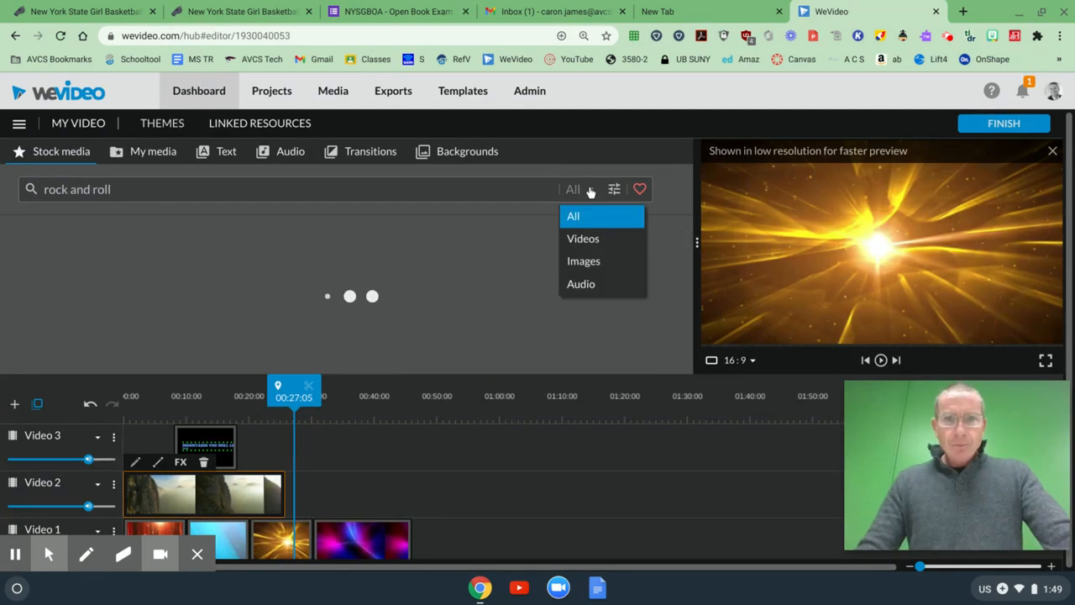
click(592, 284)
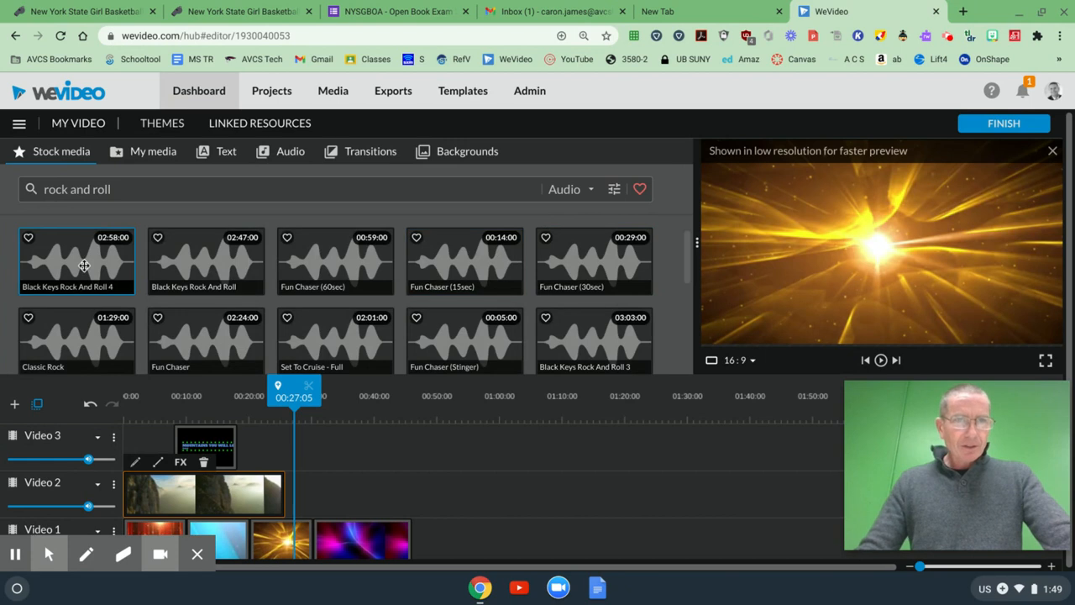
Step: Preview the Black Keys Rock And Roll 4 track, browse the other audio results, and pause the playback
click(83, 265)
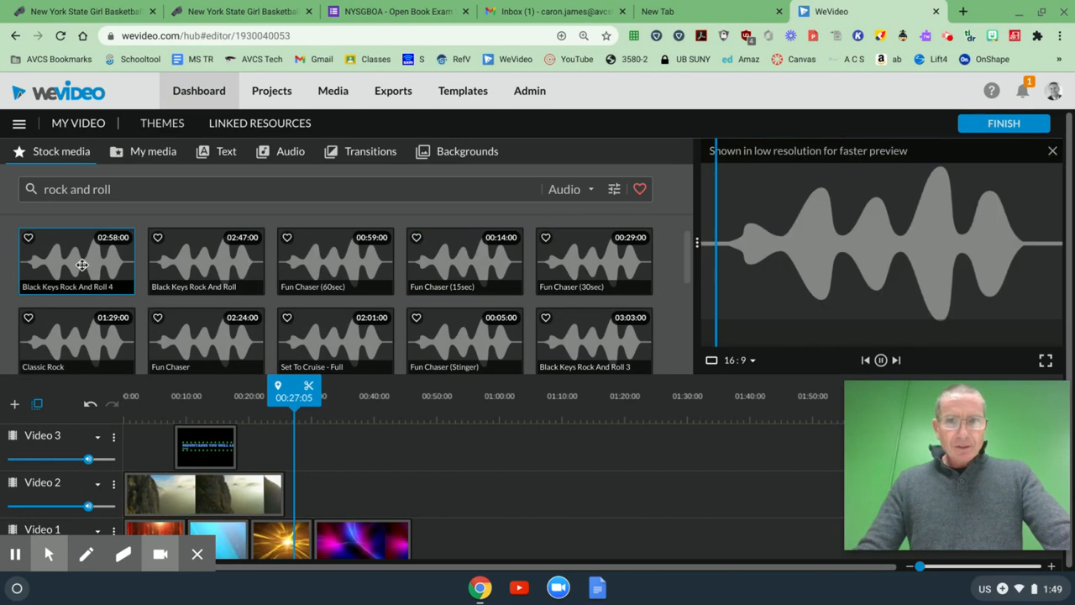
click(203, 263)
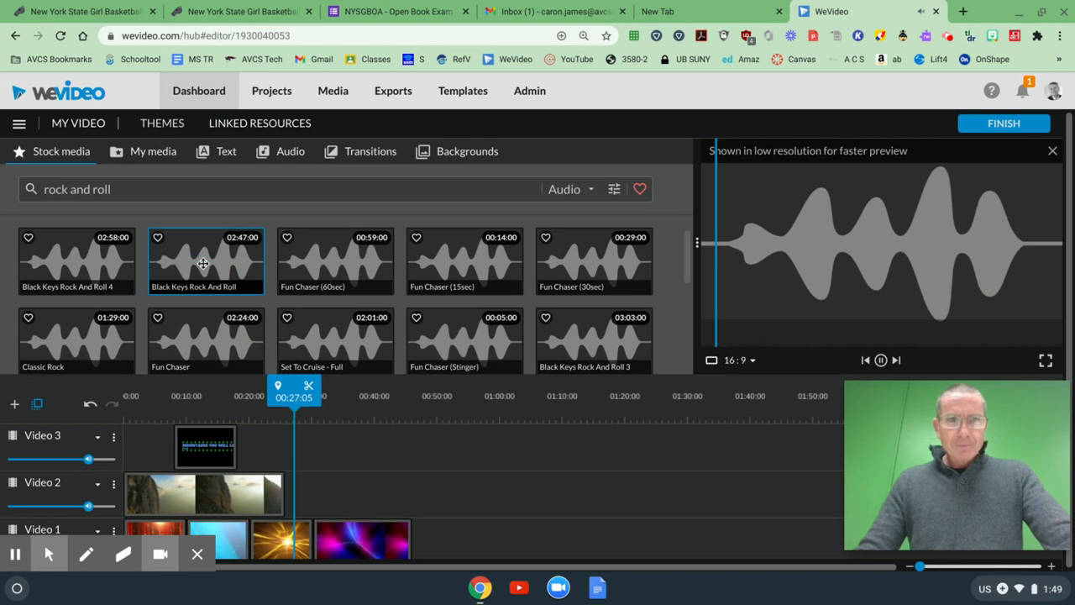
click(113, 264)
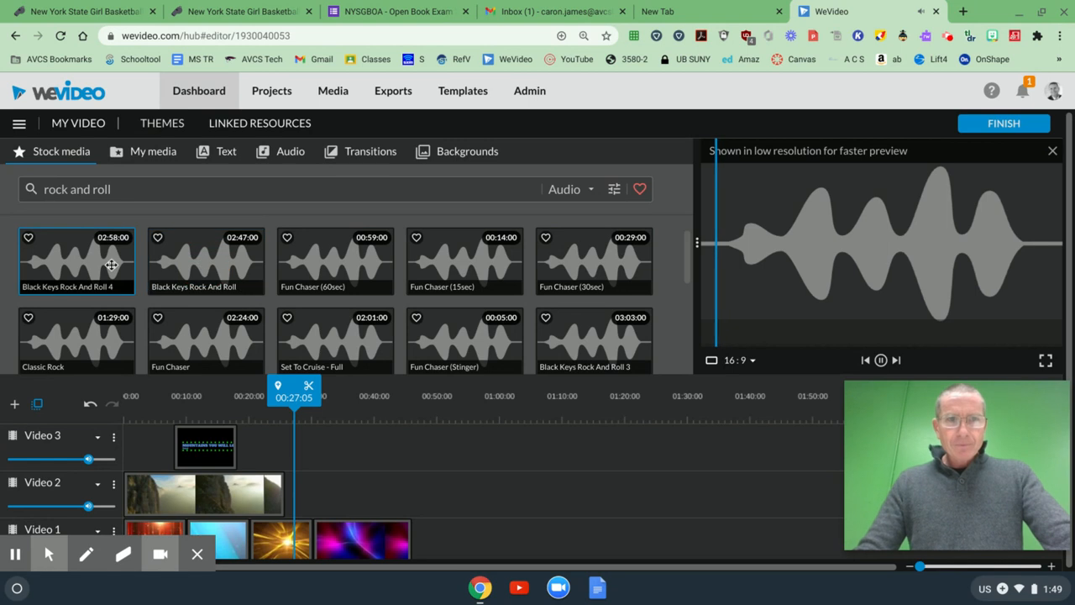
scroll(219, 255, down, 5)
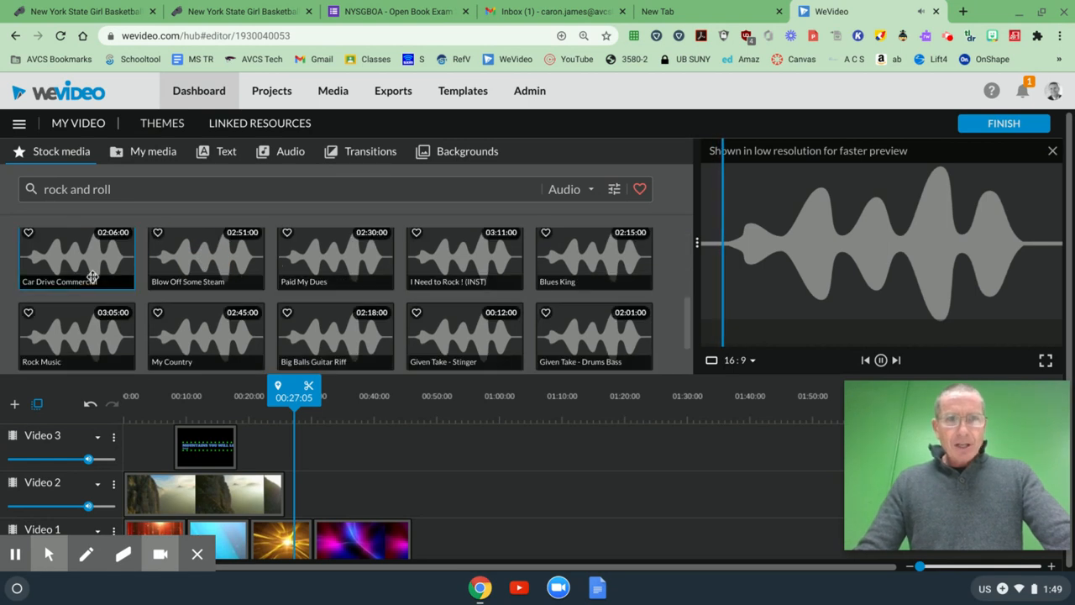
click(881, 360)
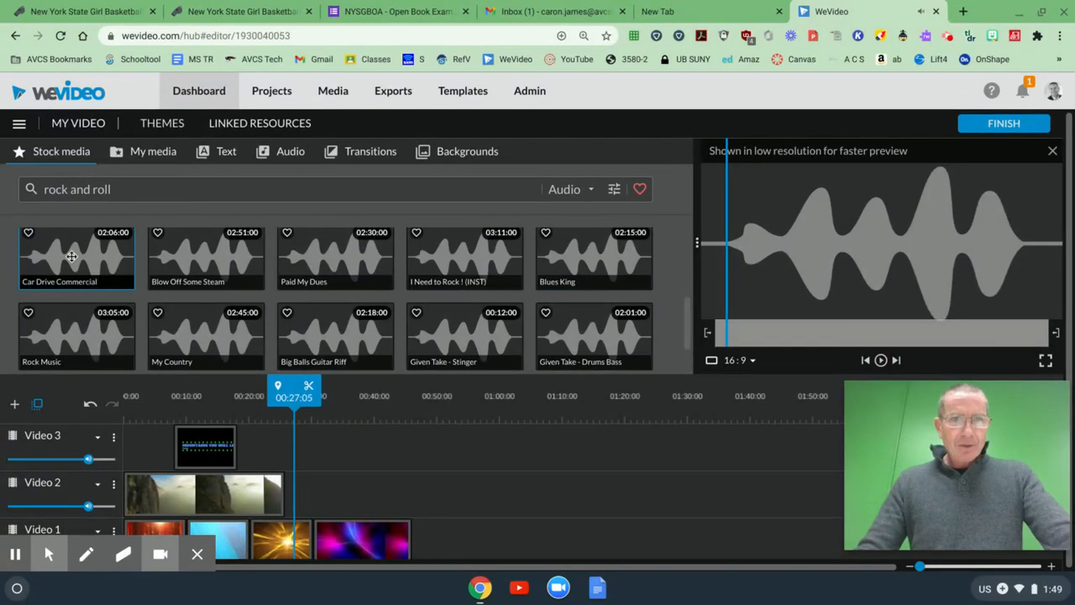
Step: Add the Black Keys Rock And Roll 4 track to Audio 1, starting at the beginning of the timeline
drag(686, 308, 685, 214)
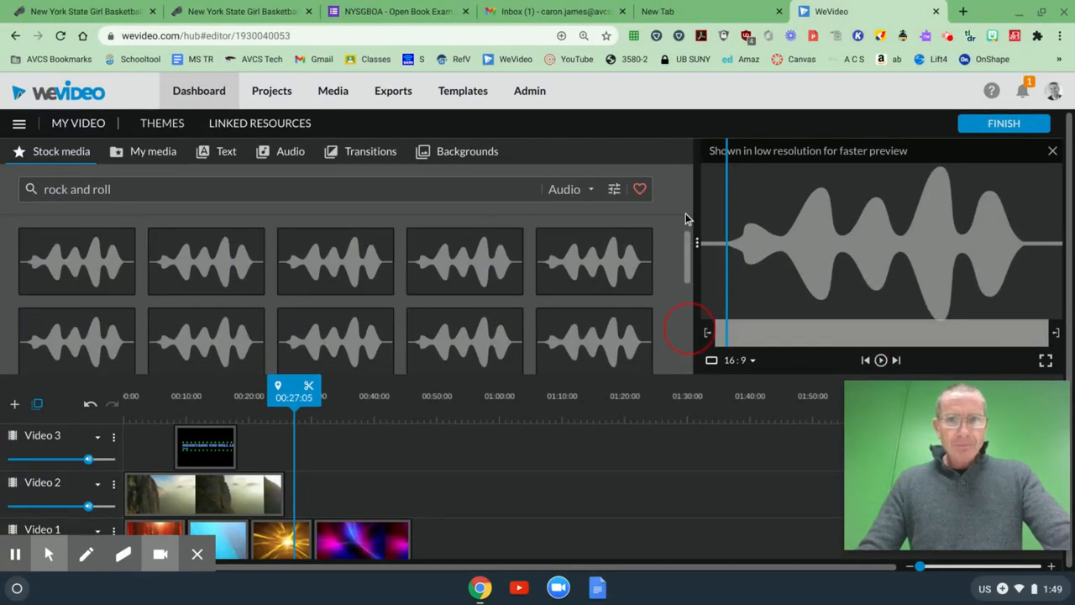
drag(78, 255, 130, 588)
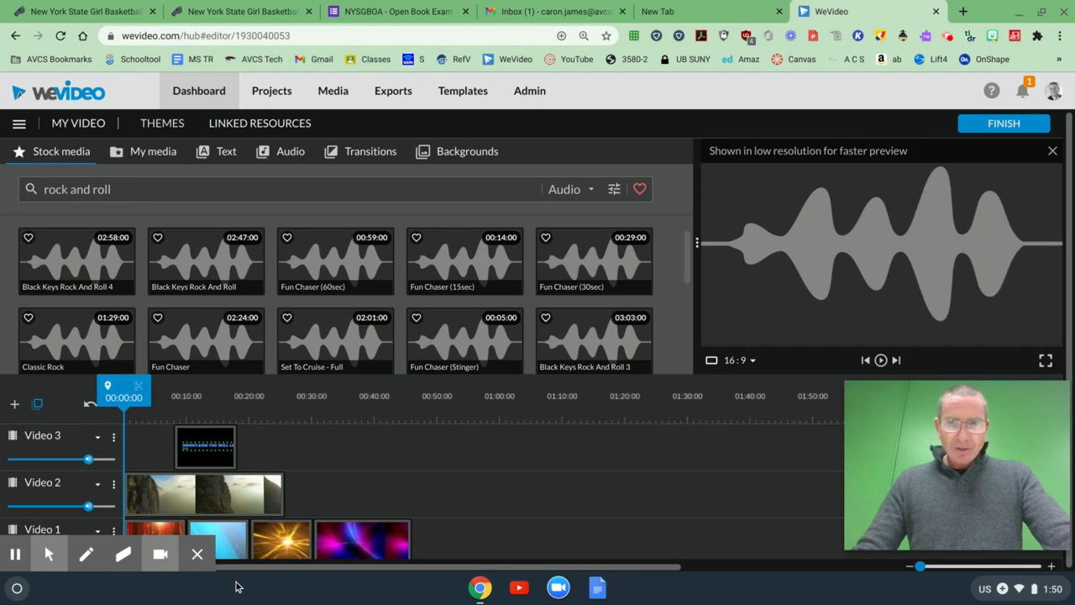
scroll(564, 499, down, 1)
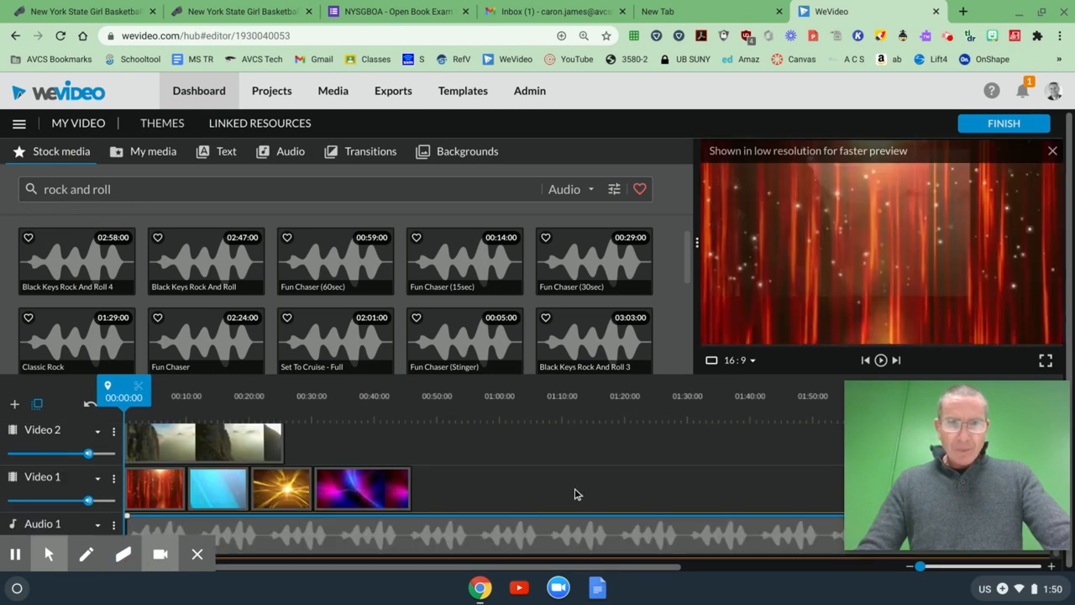
Step: Play the project from the beginning to review it with the music, and pause at 00:15:00
scroll(574, 488, up, 1)
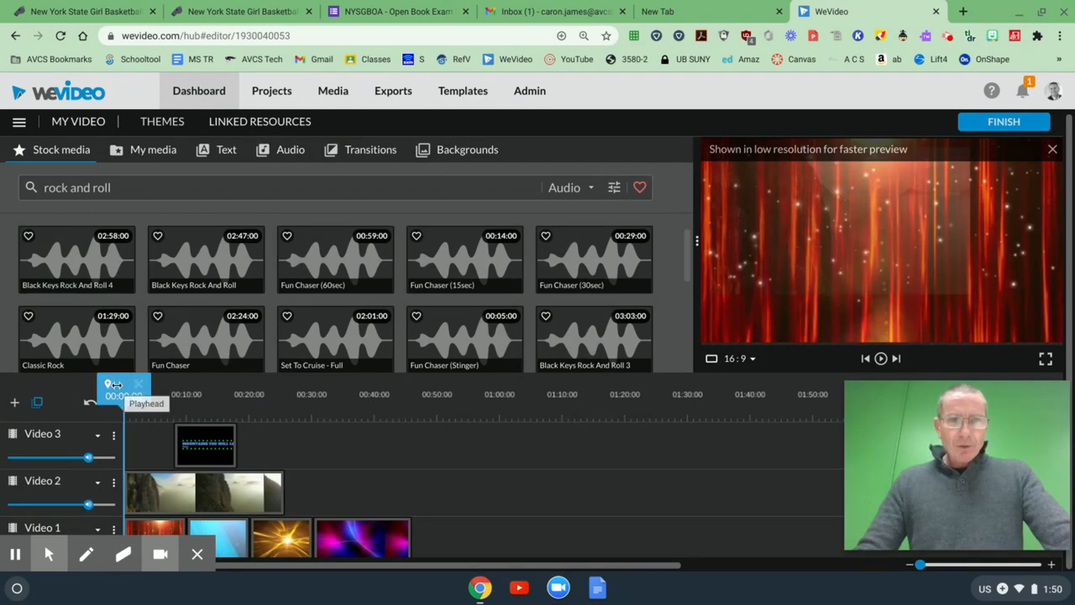
click(880, 358)
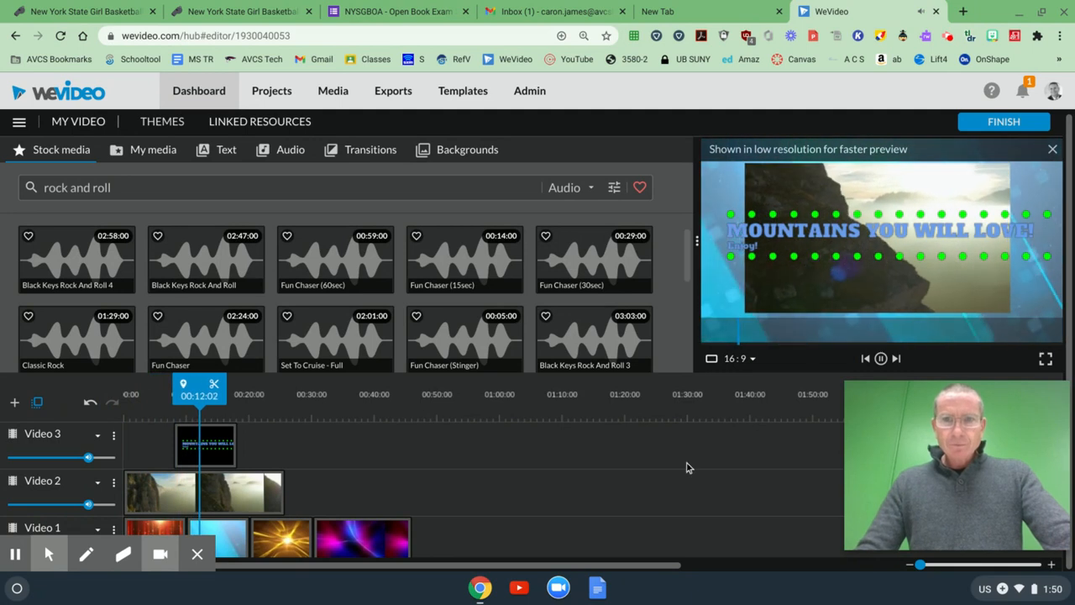
click(881, 359)
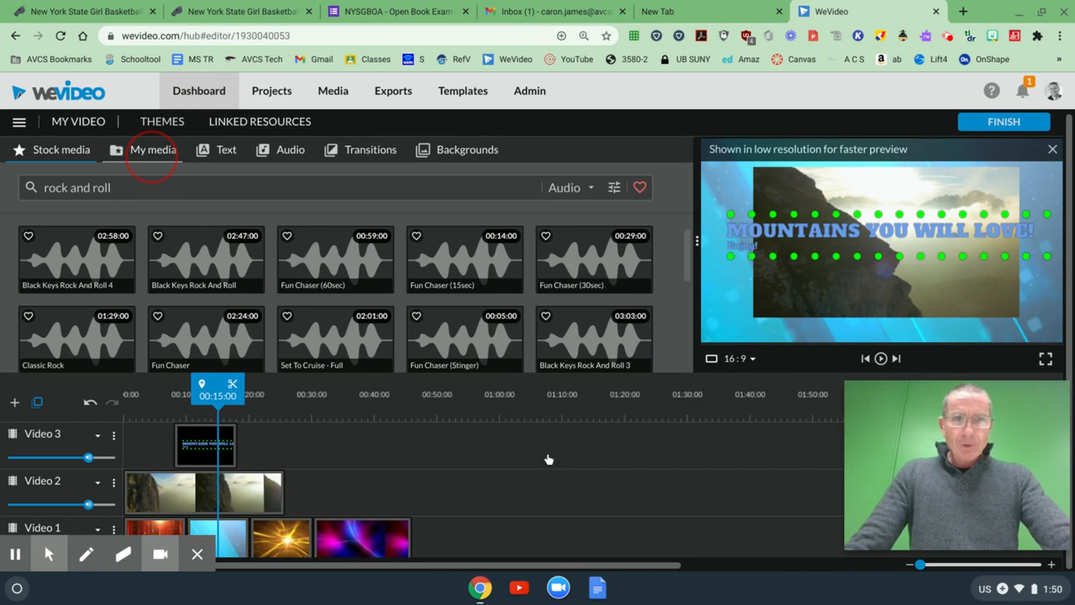
Step: Open the personal media library and look over the project's timeline tracks
click(152, 152)
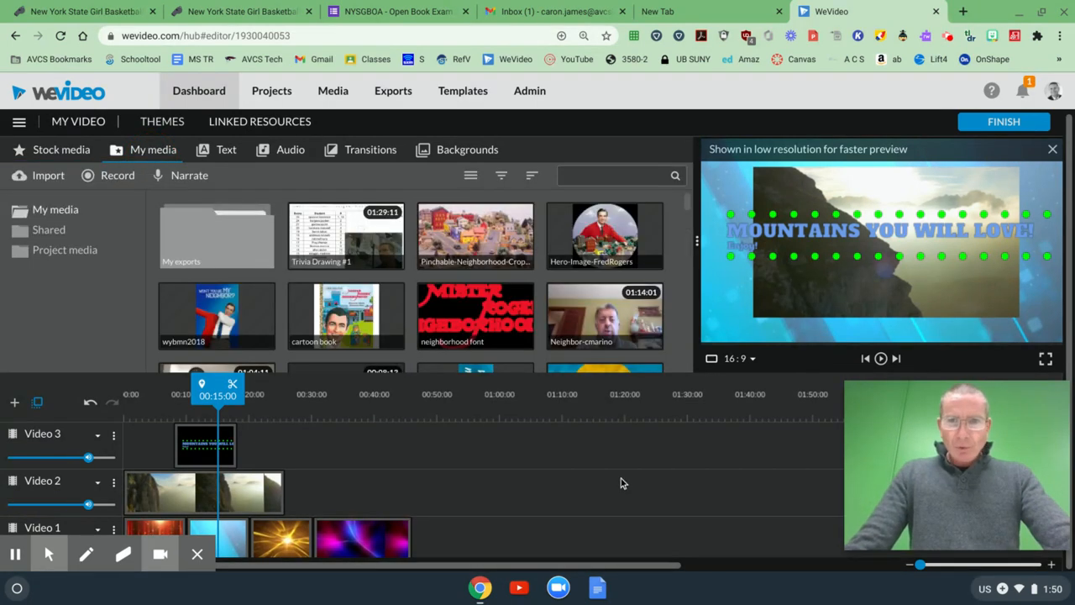
scroll(620, 478, down, 2)
scroll(617, 467, up, 1)
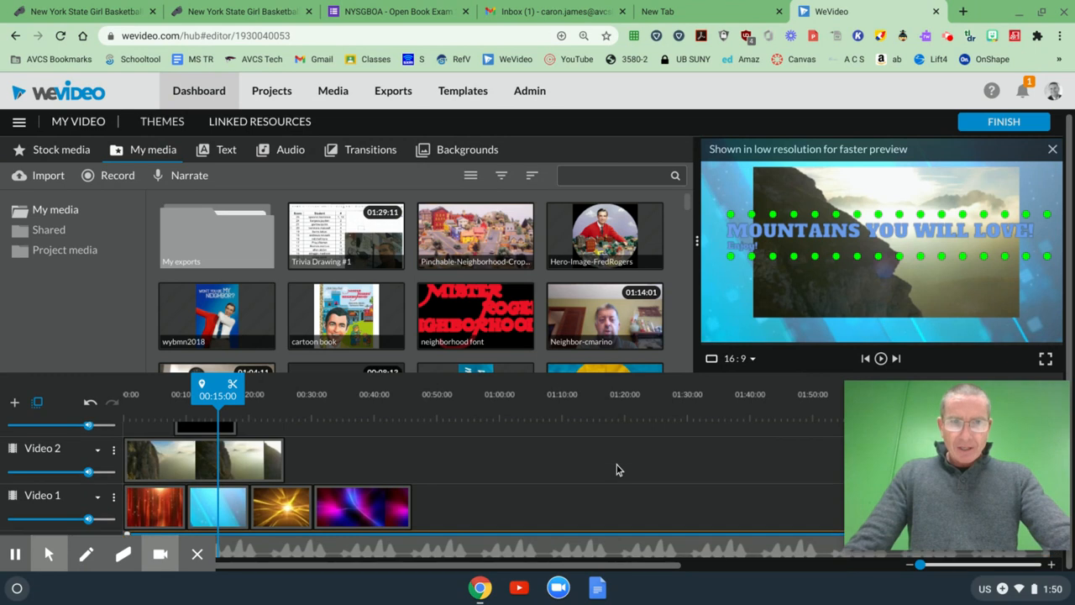